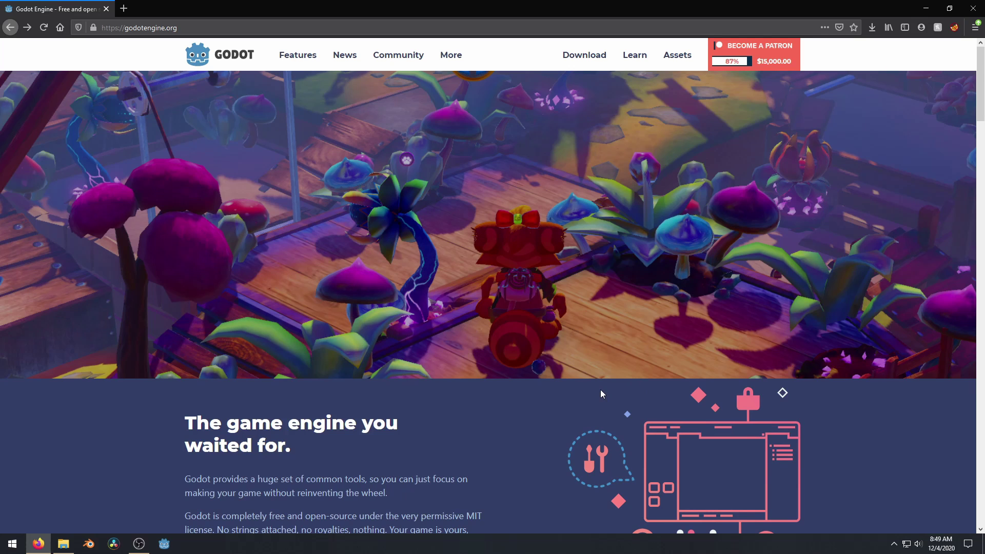
Step: Look through the engine introduction and feature overview on the Godot home page
{"action": "scroll", "coordinate": [604, 387], "scroll_direction": "down", "scroll_amount": 12}
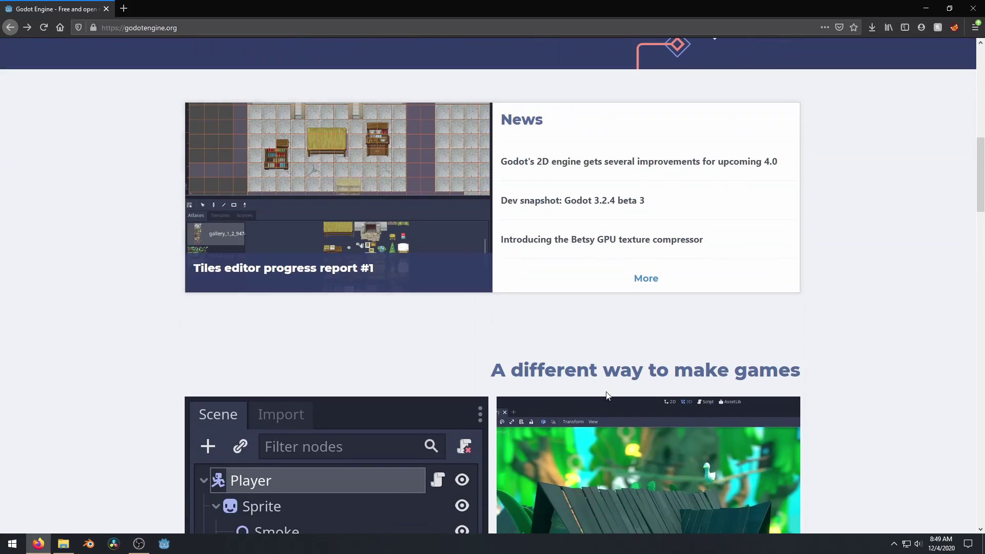
{"action": "scroll", "coordinate": [745, 416], "scroll_direction": "down", "scroll_amount": 1}
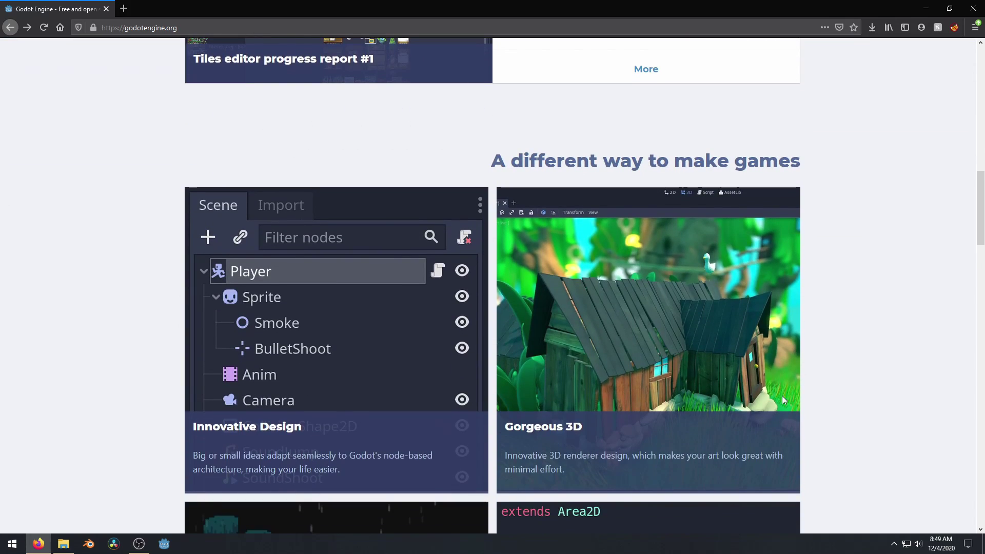
{"action": "left_click", "coordinate": [63, 544]}
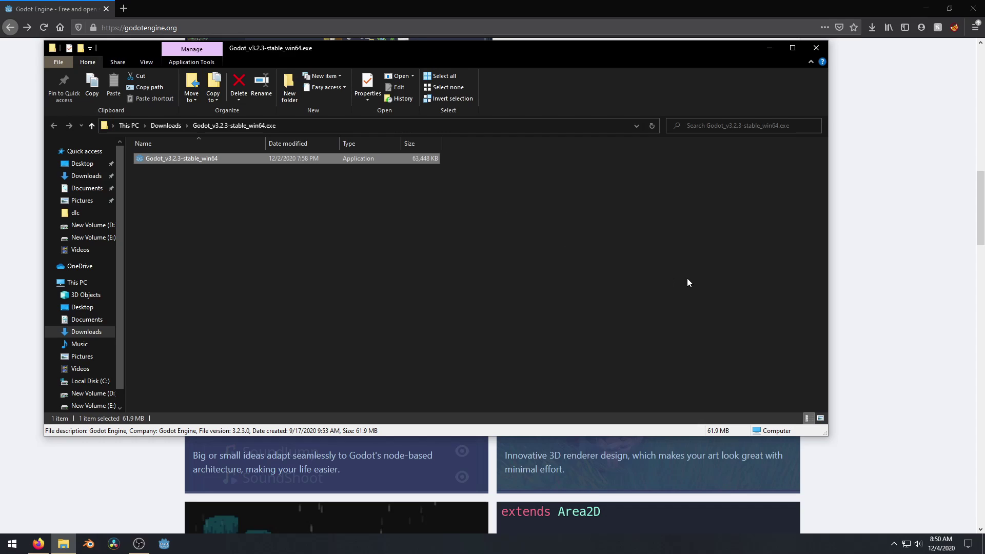
{"action": "left_click", "coordinate": [900, 317]}
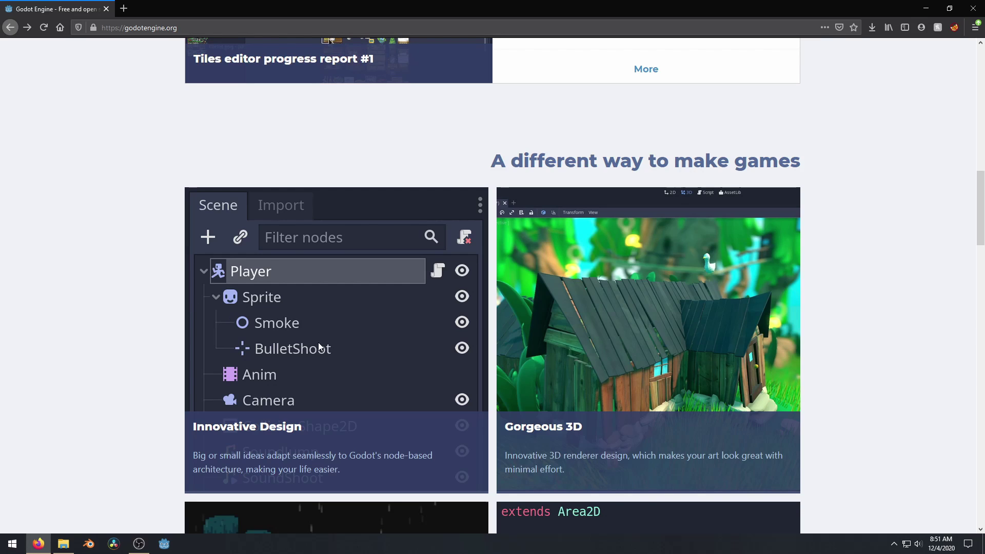
{"action": "scroll", "coordinate": [336, 346], "scroll_direction": "down", "scroll_amount": 2}
{"action": "scroll", "coordinate": [336, 345], "scroll_direction": "down", "scroll_amount": 1}
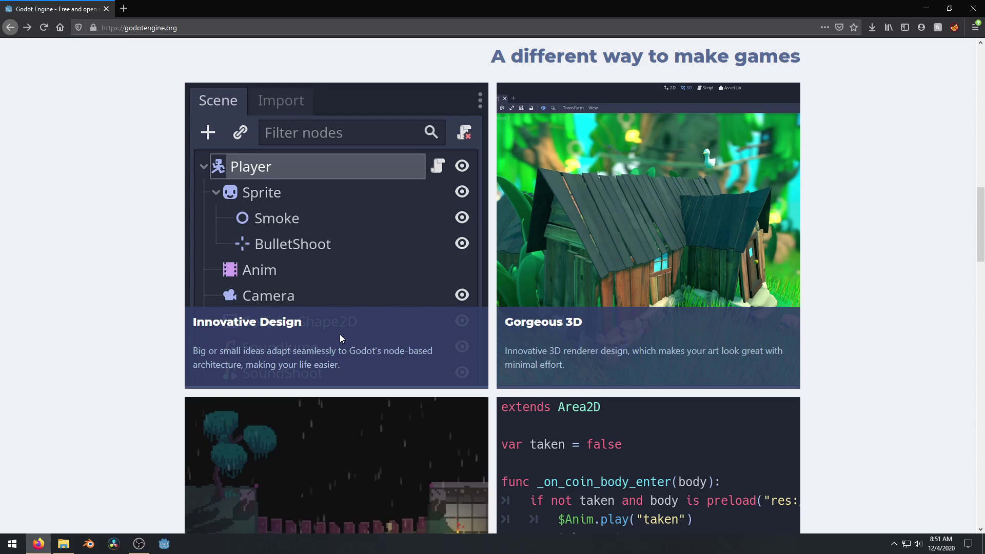
{"action": "scroll", "coordinate": [339, 334], "scroll_direction": "down", "scroll_amount": 4}
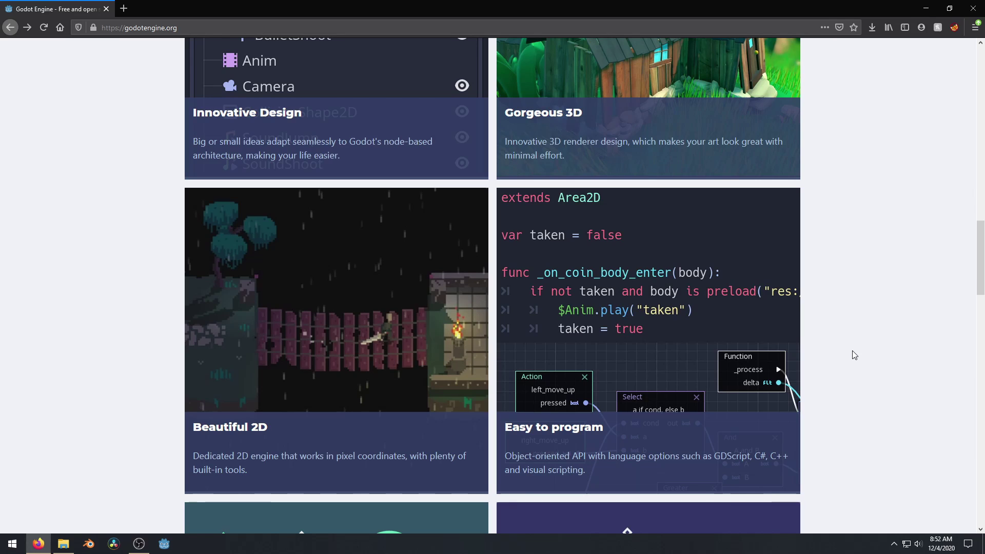
{"action": "scroll", "coordinate": [854, 355], "scroll_direction": "down", "scroll_amount": 4}
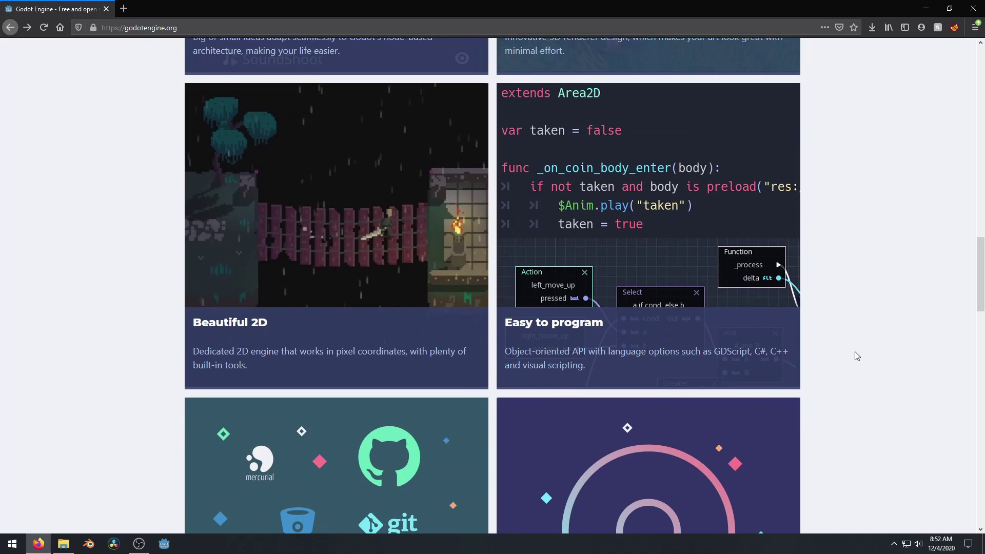
{"action": "scroll", "coordinate": [855, 355], "scroll_direction": "down", "scroll_amount": 2}
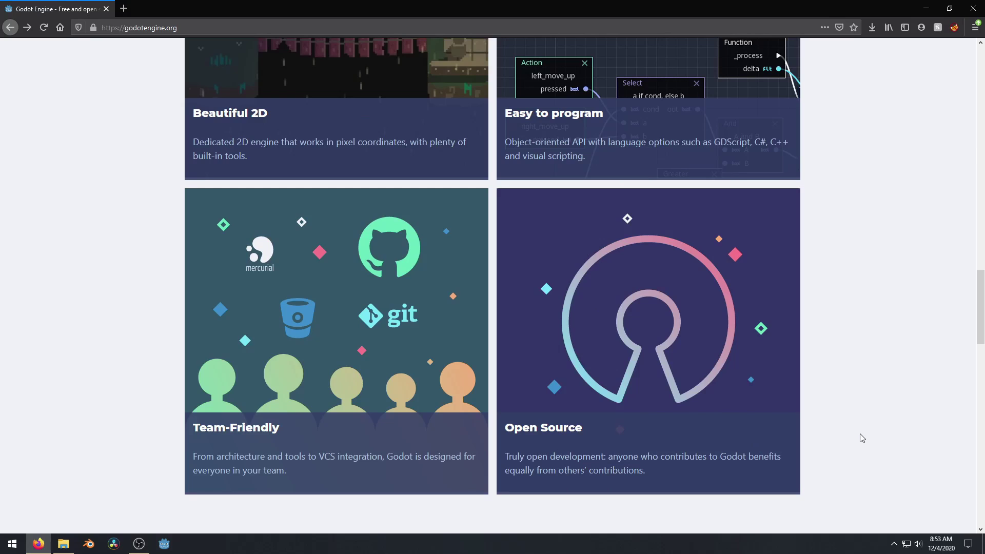
{"action": "scroll", "coordinate": [861, 437], "scroll_direction": "up", "scroll_amount": 20}
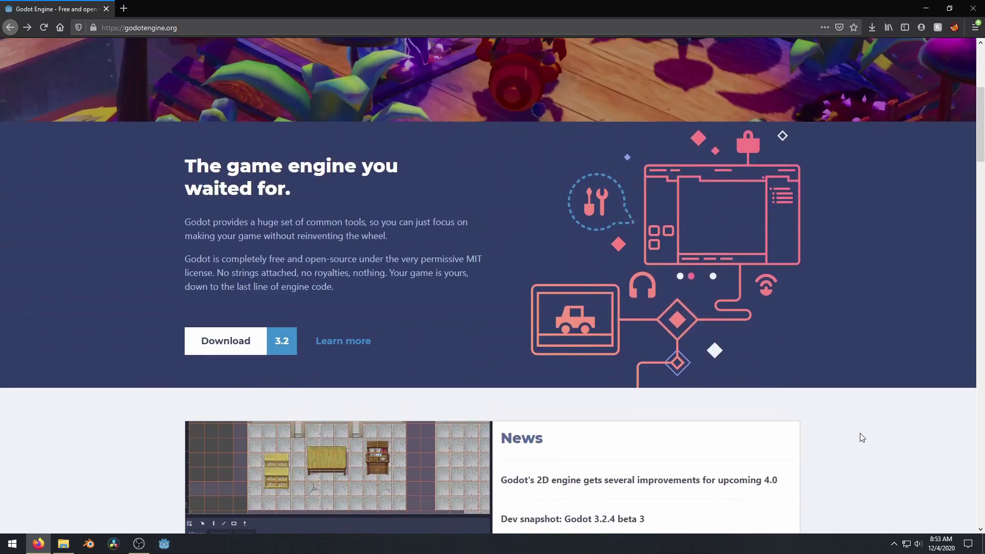
{"action": "scroll", "coordinate": [861, 438], "scroll_direction": "up", "scroll_amount": 5}
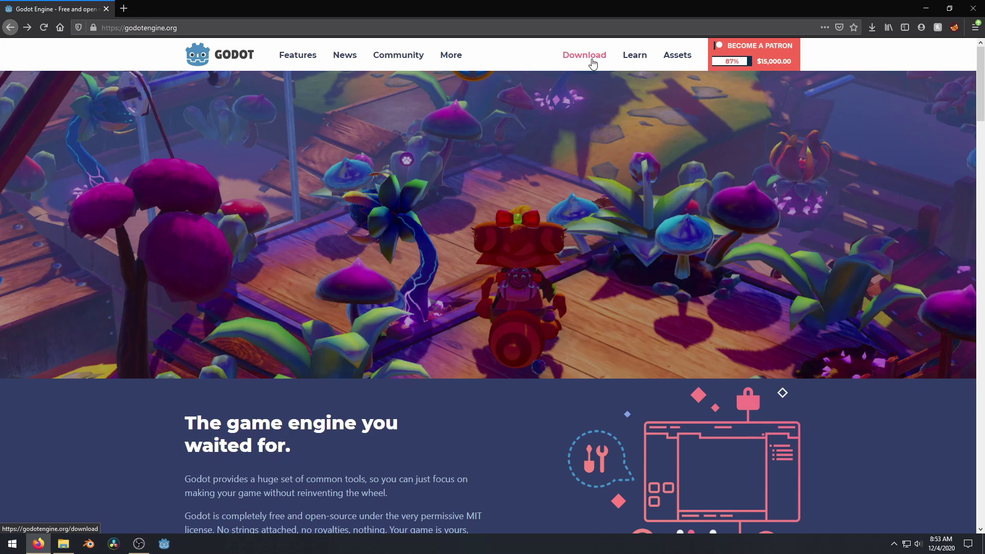
{"action": "scroll", "coordinate": [531, 161], "scroll_direction": "down", "scroll_amount": 5}
{"action": "scroll", "coordinate": [632, 245], "scroll_direction": "up", "scroll_amount": 3}
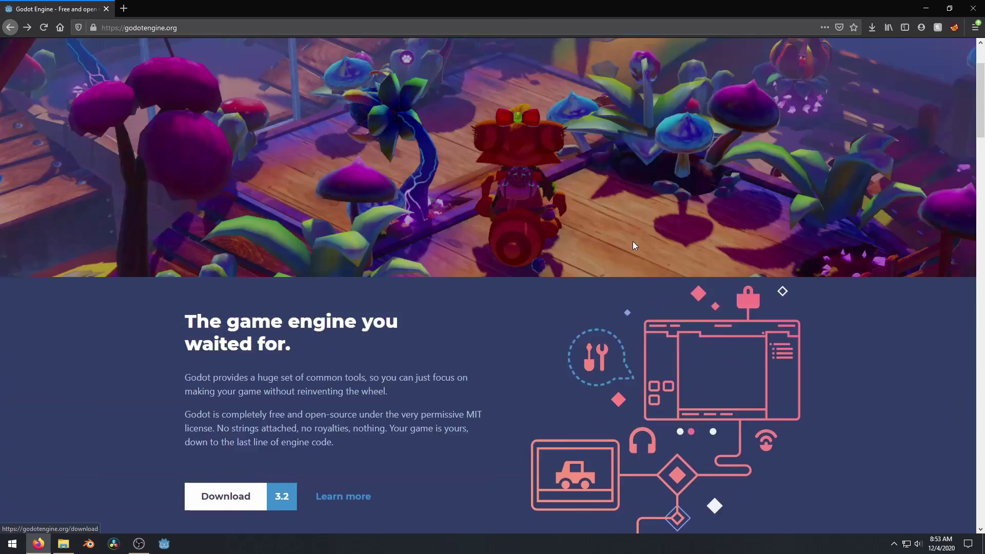
{"action": "scroll", "coordinate": [632, 245], "scroll_direction": "up", "scroll_amount": 2}
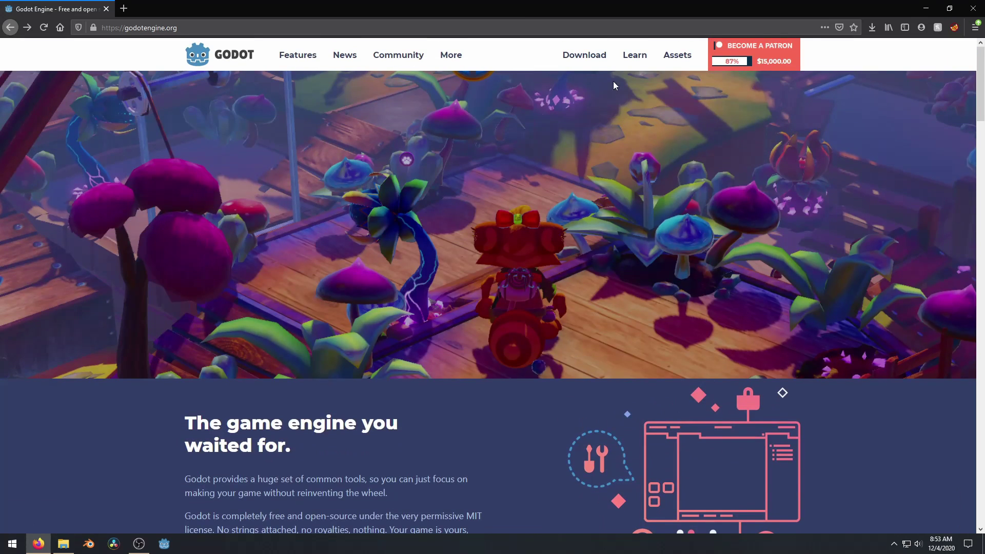
Step: Open the Windows download page and try downloading the standard 64-bit version of Godot 3.2.3
{"action": "left_click", "coordinate": [585, 58]}
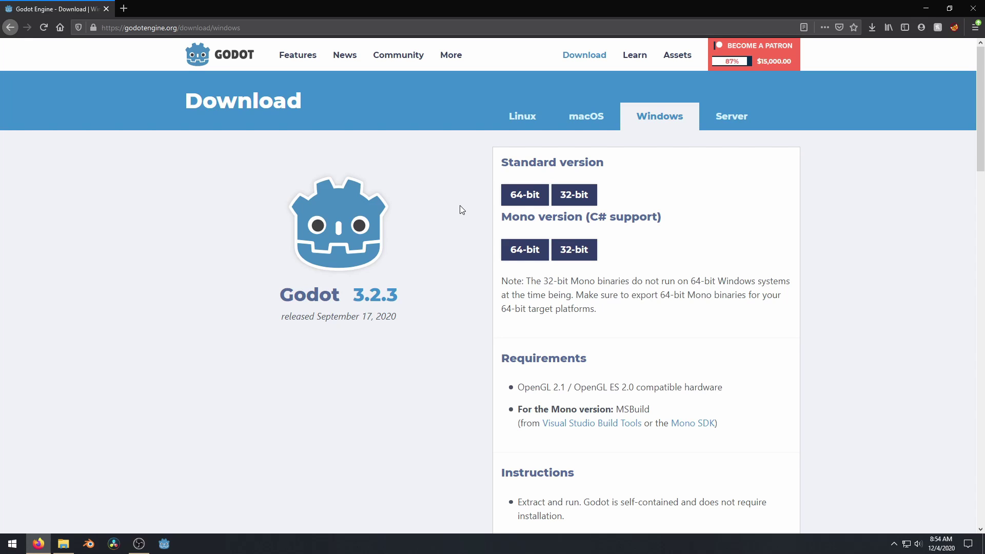
{"action": "left_click", "coordinate": [515, 200]}
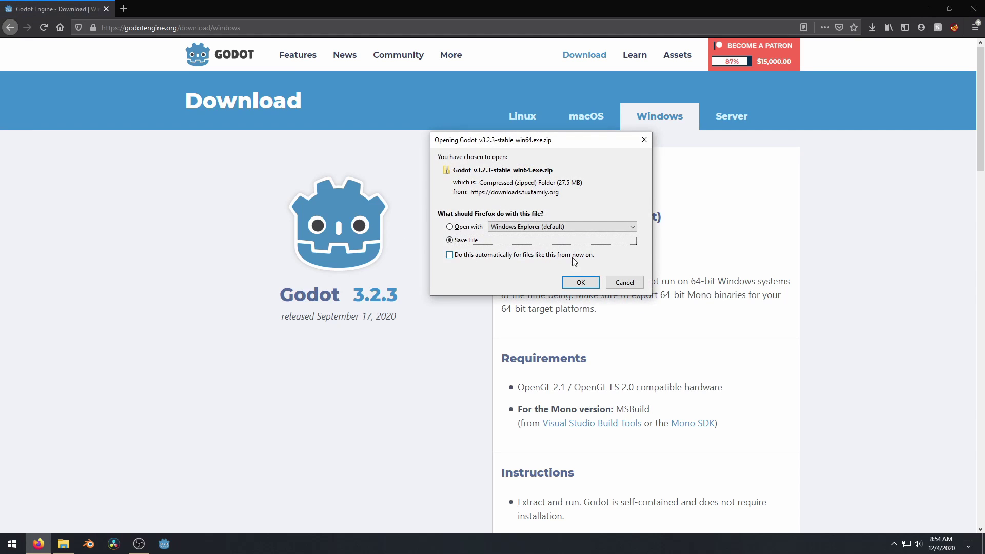
{"action": "left_click", "coordinate": [615, 282]}
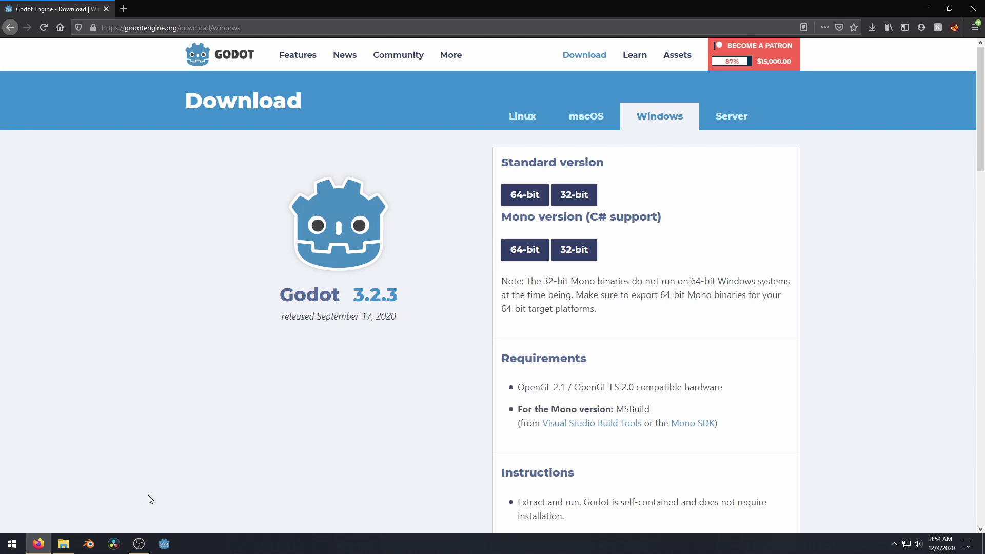
Step: Switch to File Explorer and launch Godot_v3.2.3-stable_win64 from its folder in Downloads
{"action": "left_click", "coordinate": [53, 548]}
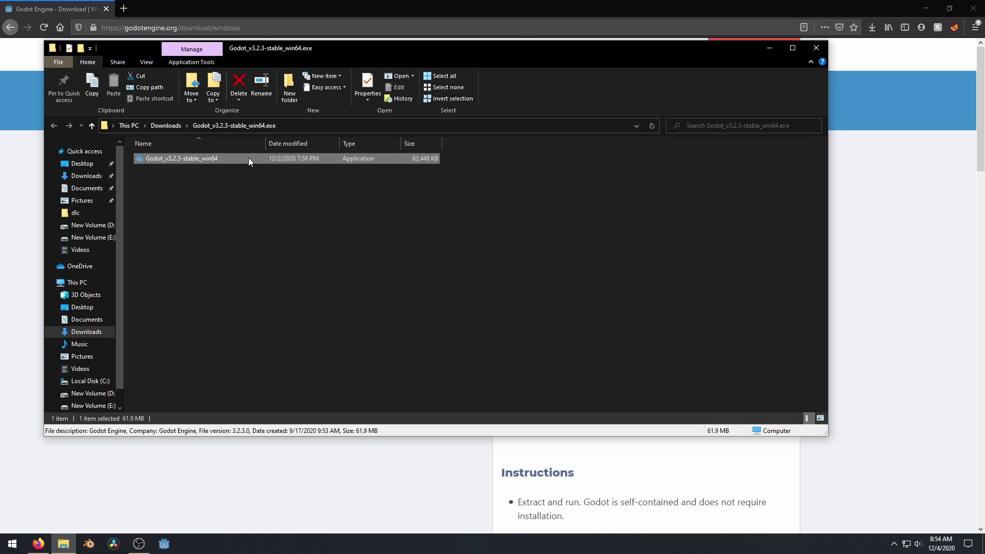
{"action": "double_click", "coordinate": [232, 158]}
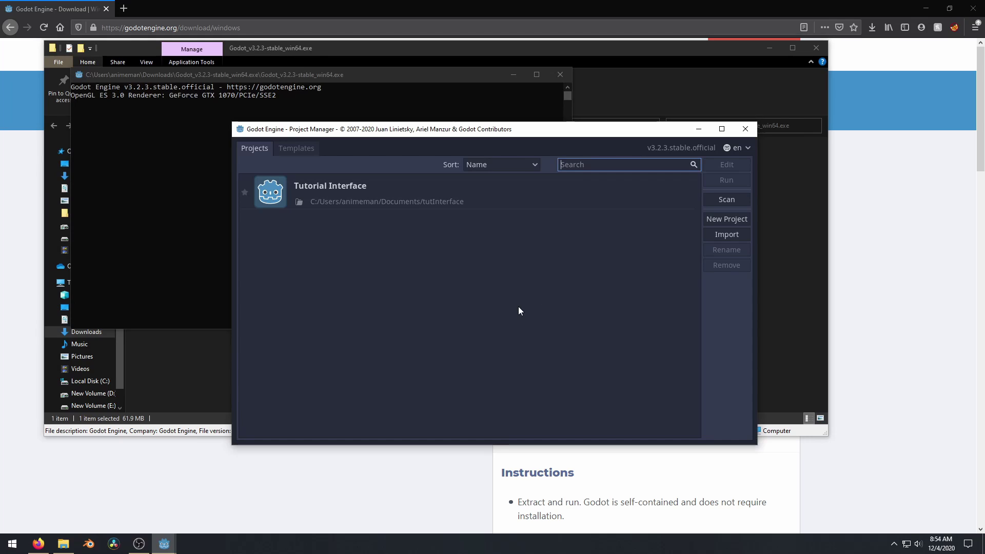
Step: Browse the project templates, view the 2D Platformer Demo (KinematicBody) details, and return to the project list
{"action": "left_click", "coordinate": [294, 149]}
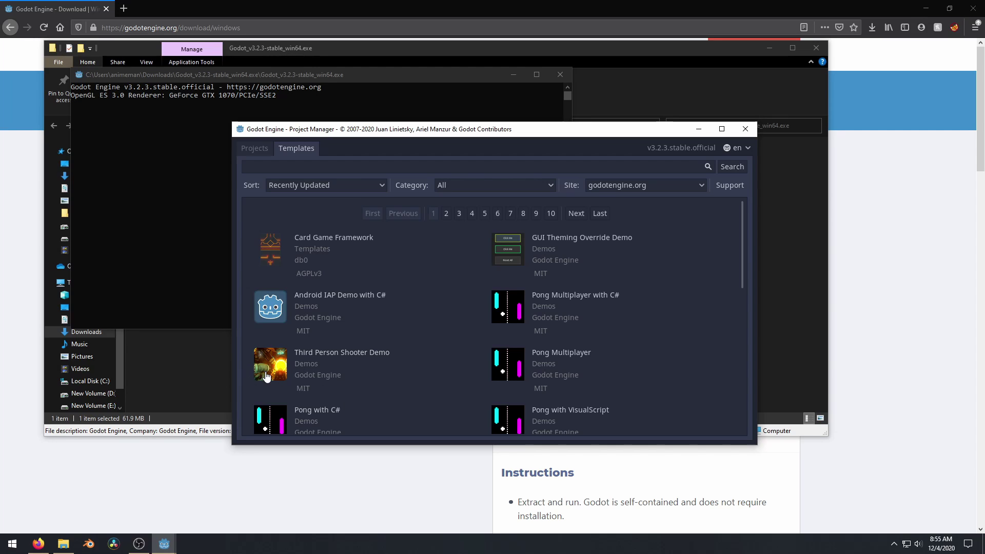
{"action": "scroll", "coordinate": [457, 386], "scroll_direction": "down", "scroll_amount": 3}
{"action": "scroll", "coordinate": [456, 386], "scroll_direction": "down", "scroll_amount": 2}
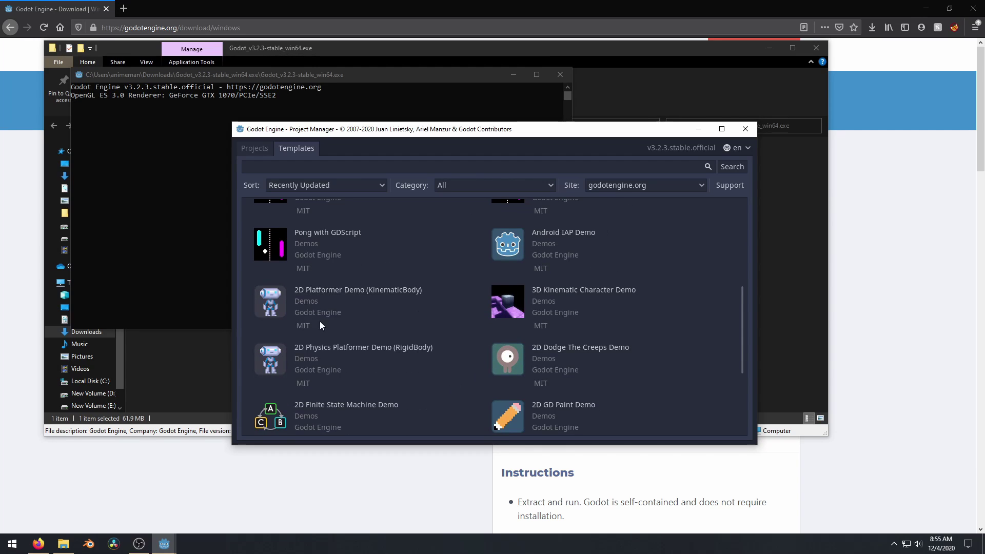
{"action": "left_click", "coordinate": [331, 290]}
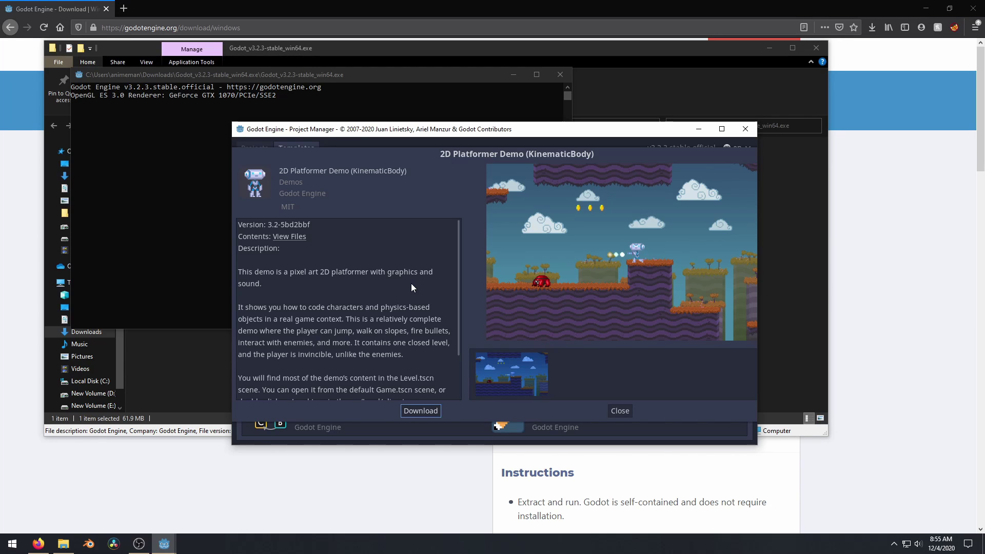
{"action": "left_click", "coordinate": [618, 410]}
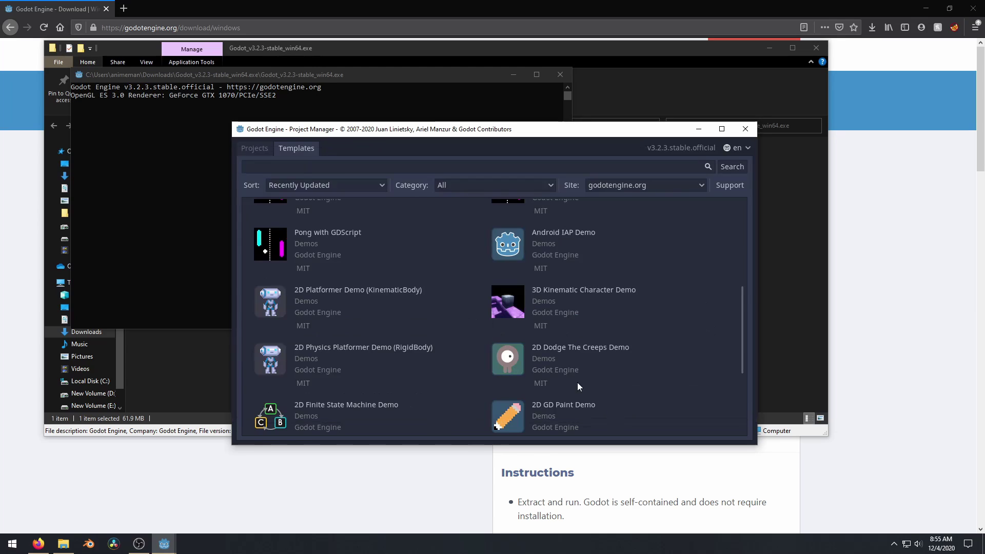
{"action": "left_click", "coordinate": [256, 149]}
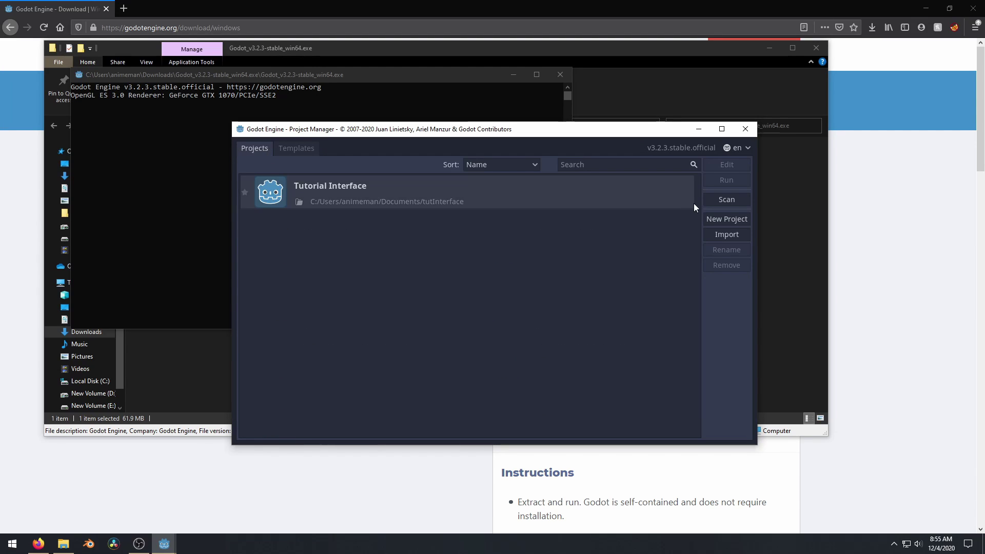
Step: Set up a new project named InterfaceTutorial and create a folder for it
{"action": "left_click", "coordinate": [720, 219]}
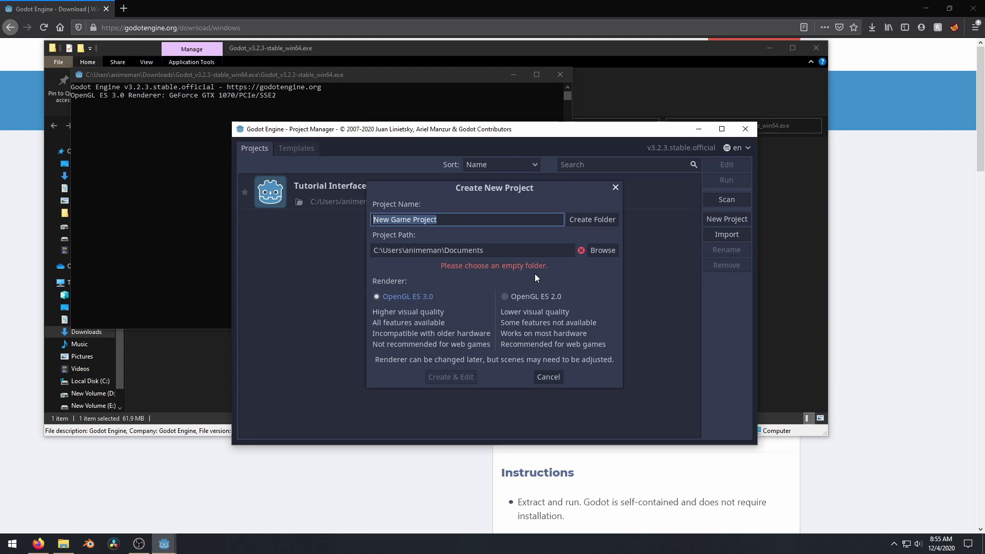
{"action": "type", "text": "I"}
{"action": "key", "text": "BackSpace"}
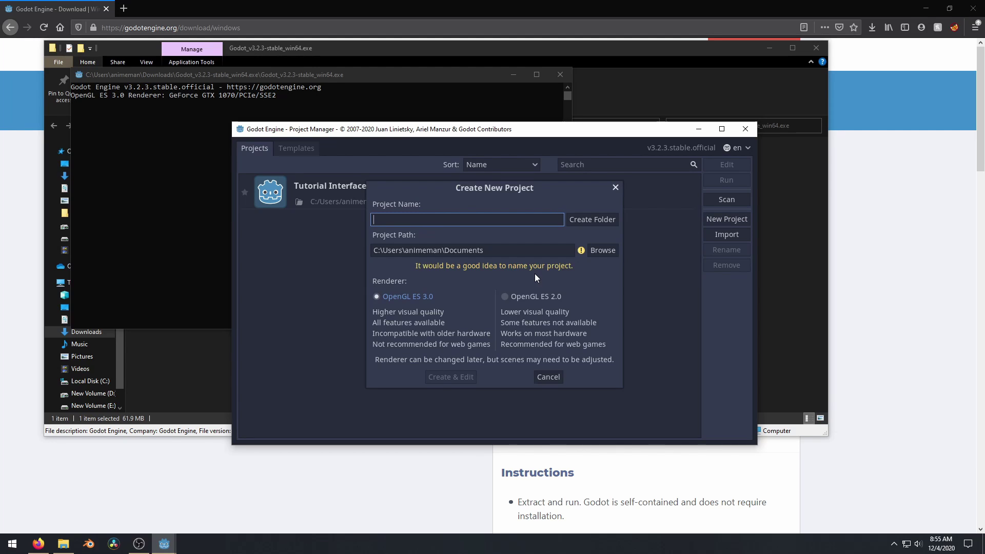
{"action": "type", "text": "InterfaceTuto"}
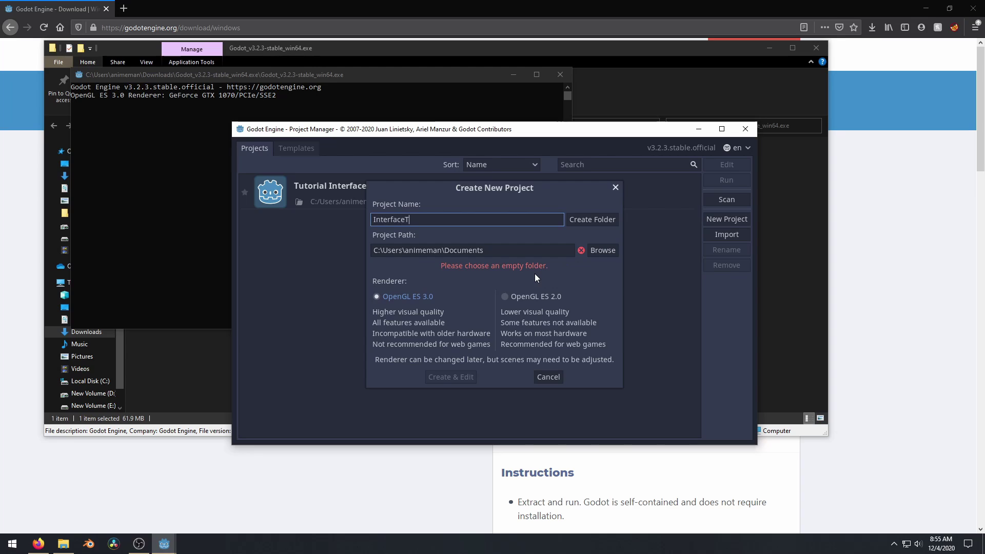
{"action": "type", "text": "rial"}
{"action": "left_click", "coordinate": [583, 215]}
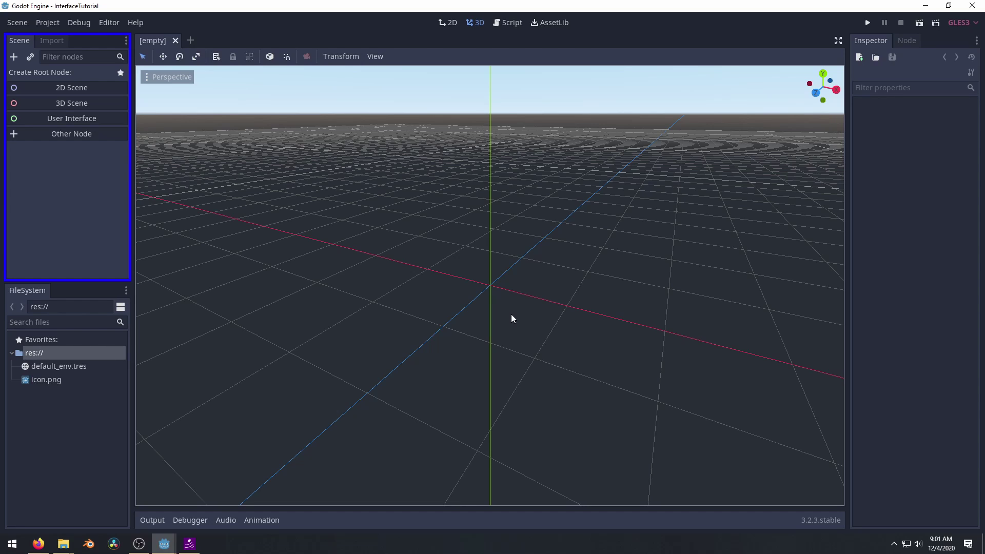
Step: Create a 3D scene root node and add a Camera as its child
{"action": "left_click", "coordinate": [67, 102]}
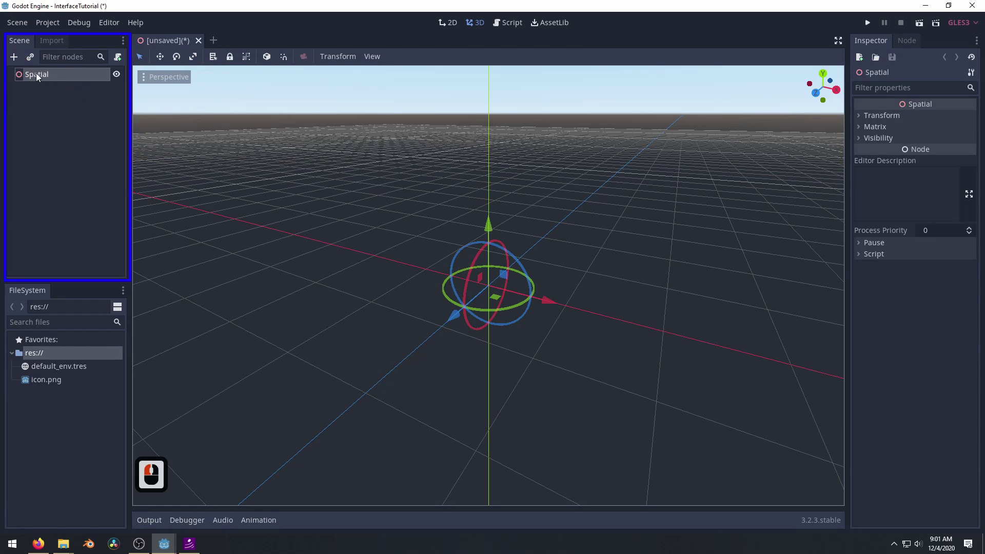
{"action": "right_click", "coordinate": [65, 76]}
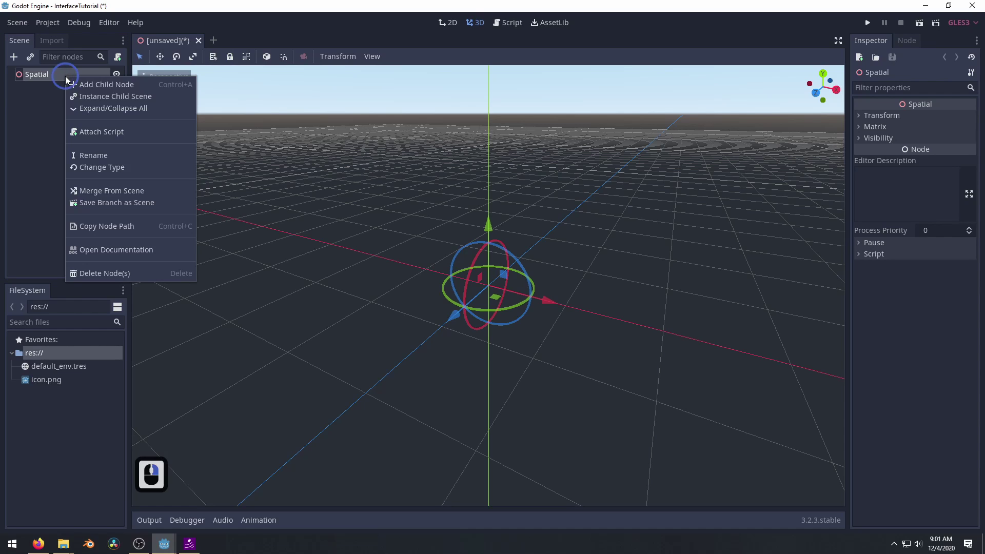
{"action": "left_click", "coordinate": [84, 82]}
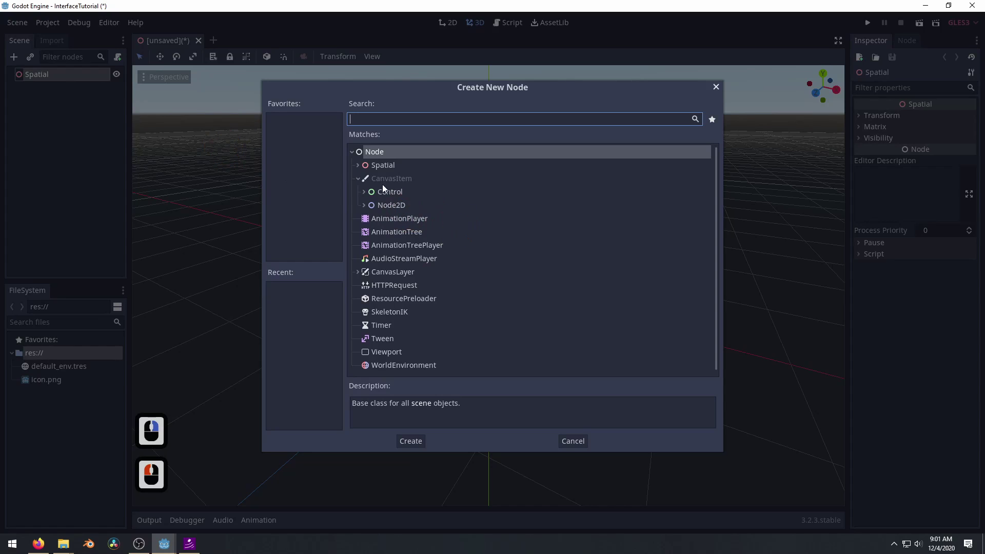
{"action": "left_click", "coordinate": [358, 165]}
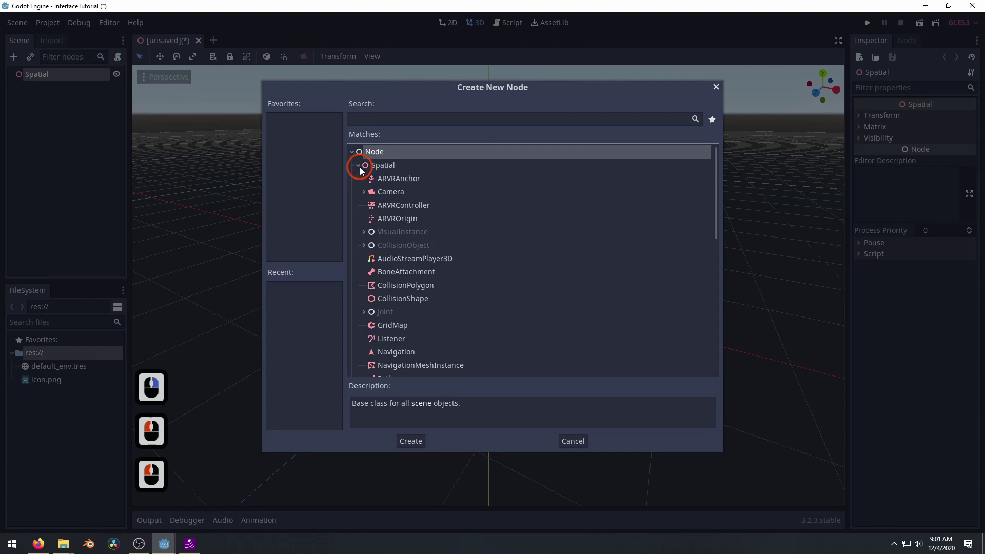
{"action": "double_click", "coordinate": [390, 192]}
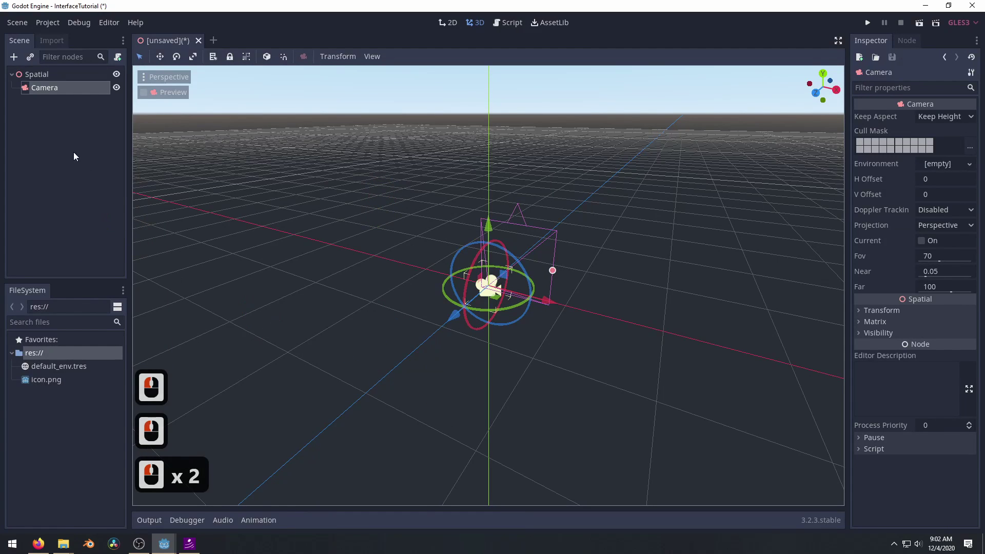
Step: Add a RayCast node as another child of the Spatial root
{"action": "right_click", "coordinate": [35, 74]}
{"action": "left_click", "coordinate": [64, 81]}
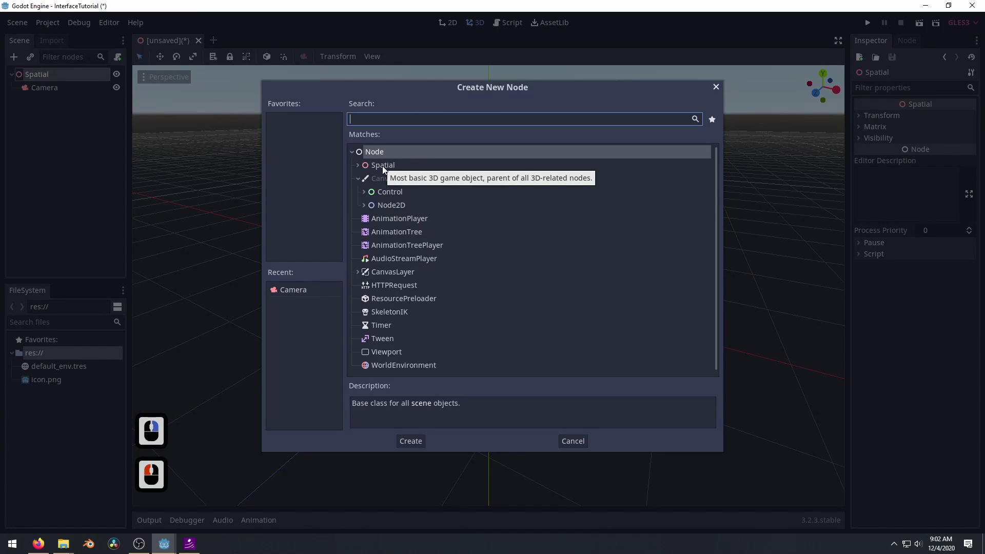
{"action": "left_click", "coordinate": [358, 164]}
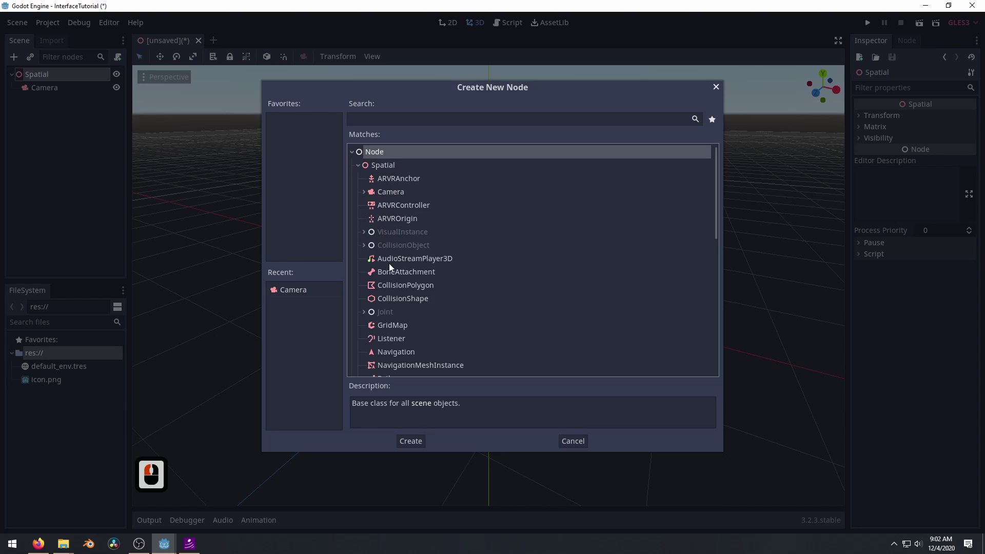
{"action": "scroll", "coordinate": [391, 310], "scroll_direction": "down", "scroll_amount": 4}
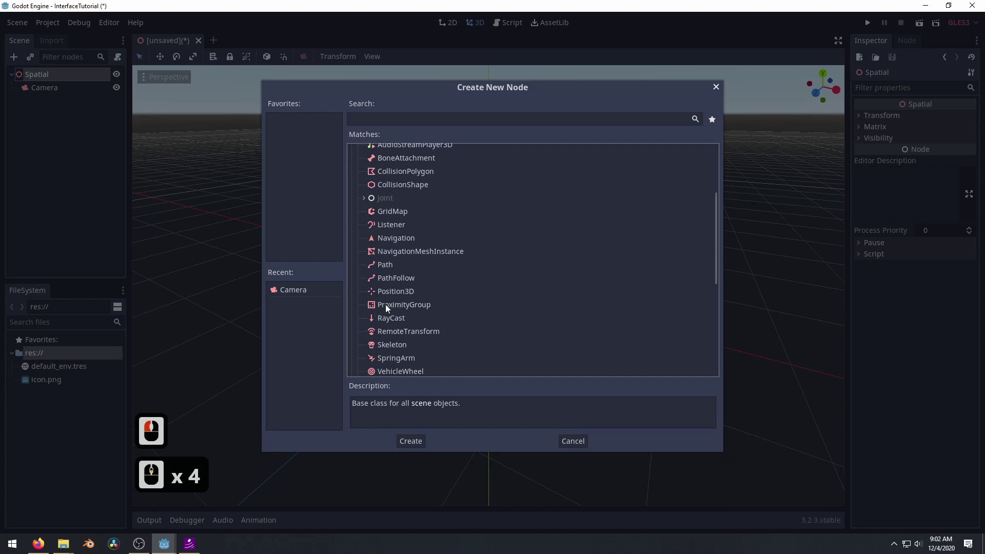
{"action": "left_click", "coordinate": [390, 319]}
{"action": "double_click", "coordinate": [391, 318]}
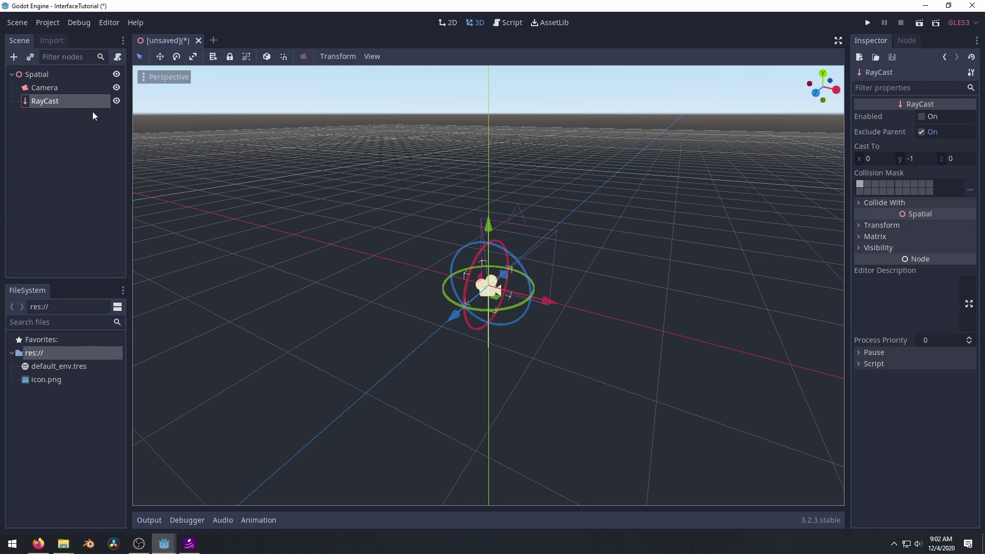
Step: Select the Camera node, expand its Transform properties and set its X translation to 0.001
{"action": "left_click", "coordinate": [40, 91]}
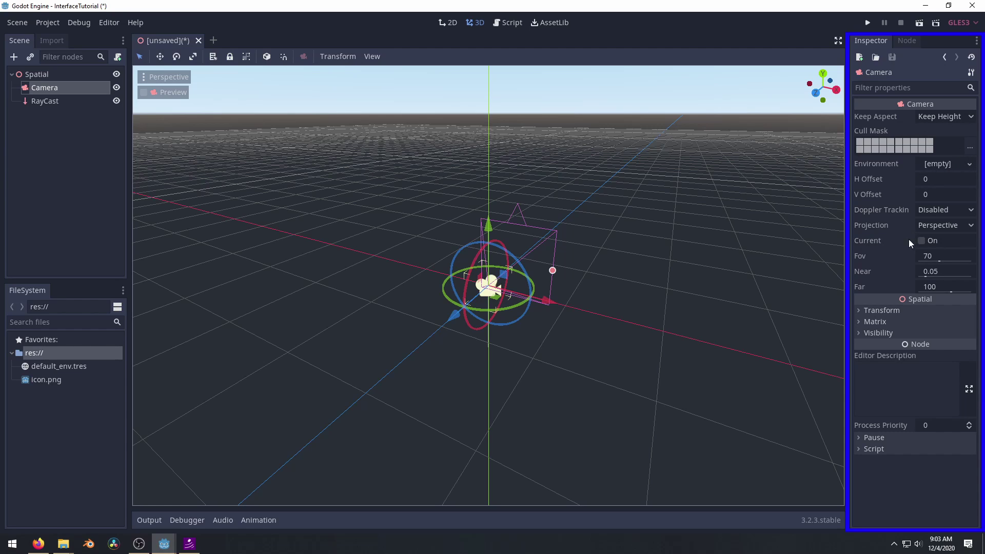
{"action": "left_click", "coordinate": [874, 314]}
{"action": "mouse_move", "coordinate": [872, 334]}
{"action": "left_mouse_down"}
{"action": "mouse_move", "coordinate": [886, 334]}
{"action": "mouse_move", "coordinate": [873, 334]}
{"action": "left_mouse_up"}
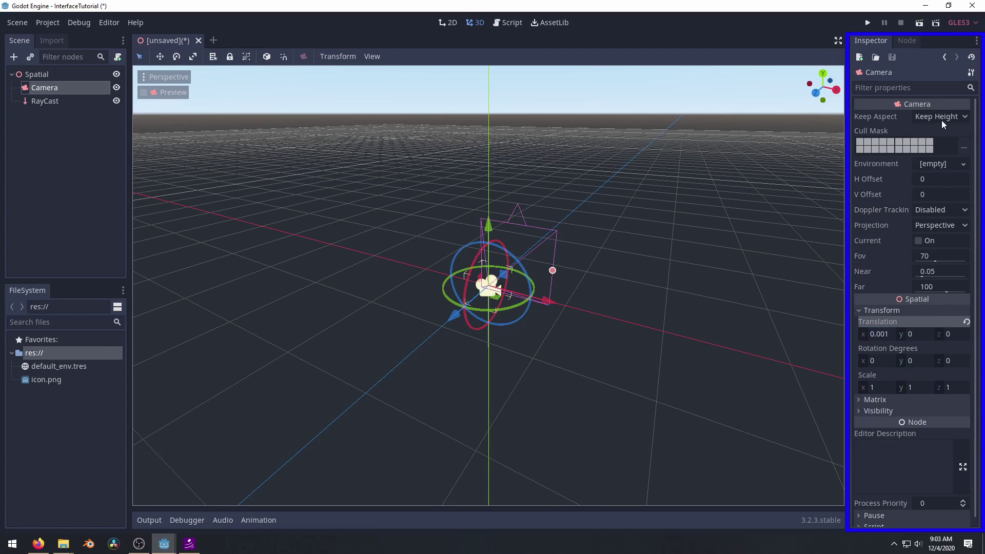
{"action": "left_click", "coordinate": [551, 269]}
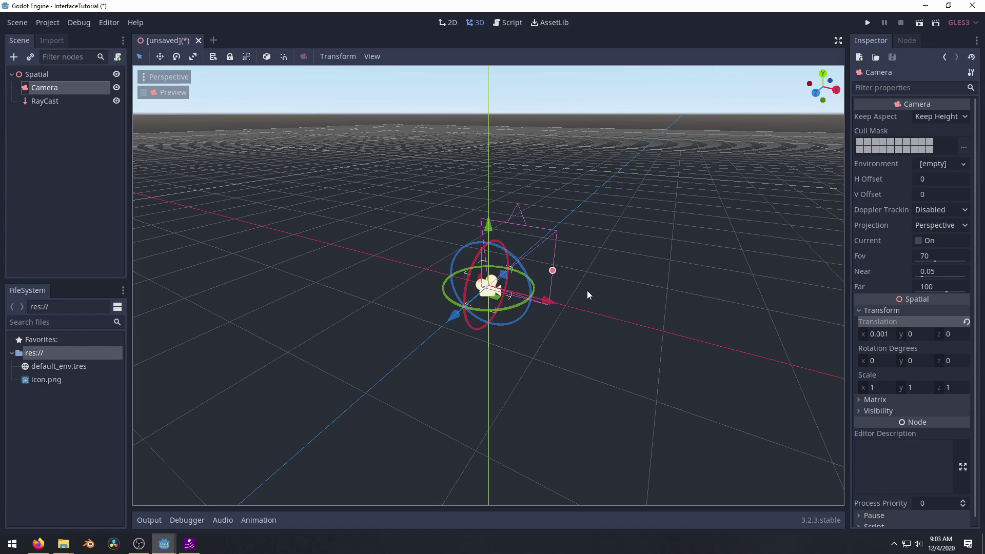
Step: Practise selecting and deselecting the Camera directly in the 3D viewport using its icon and empty space
{"action": "left_click", "coordinate": [605, 275]}
{"action": "left_click", "coordinate": [483, 281]}
{"action": "left_click", "coordinate": [553, 226]}
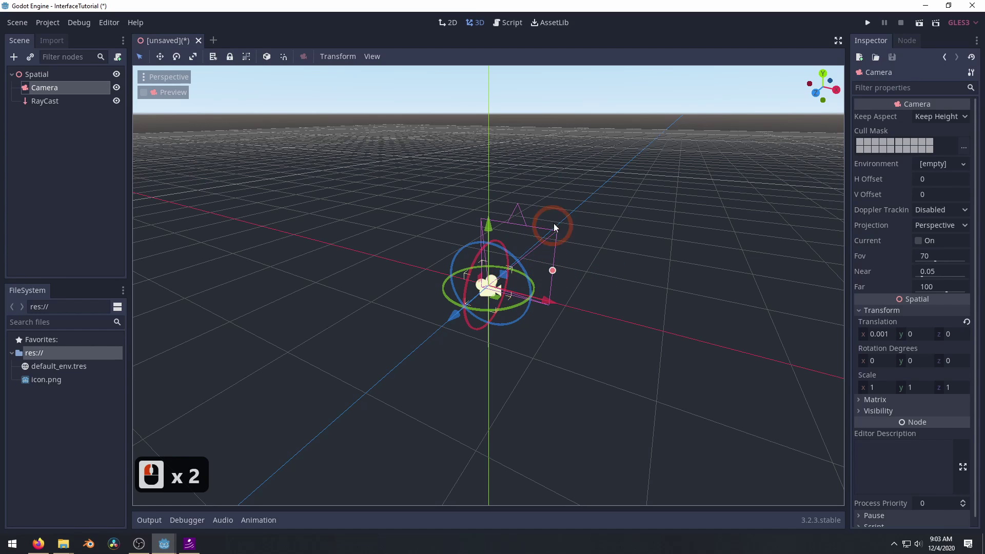
{"action": "left_click", "coordinate": [553, 229]}
{"action": "left_click", "coordinate": [495, 178]}
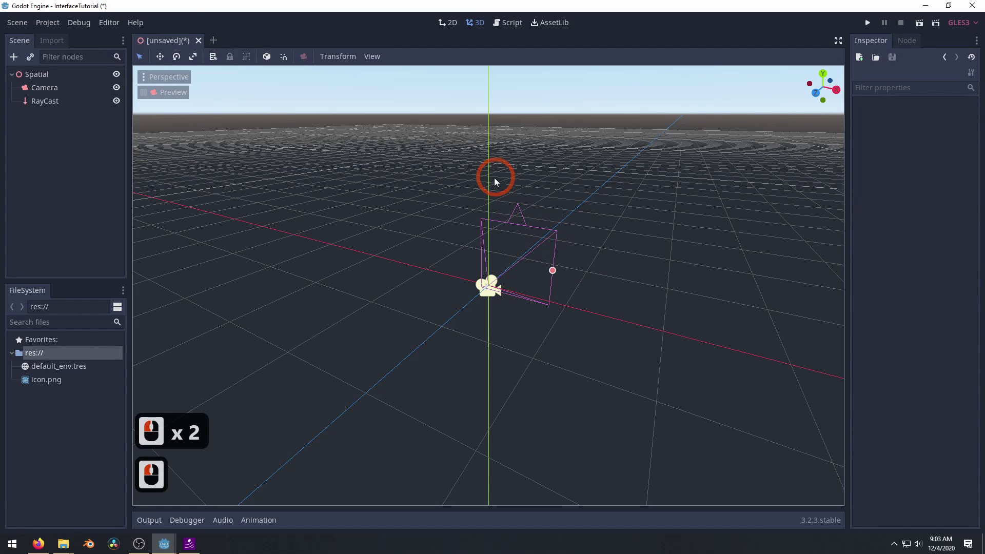
{"action": "left_click", "coordinate": [485, 289]}
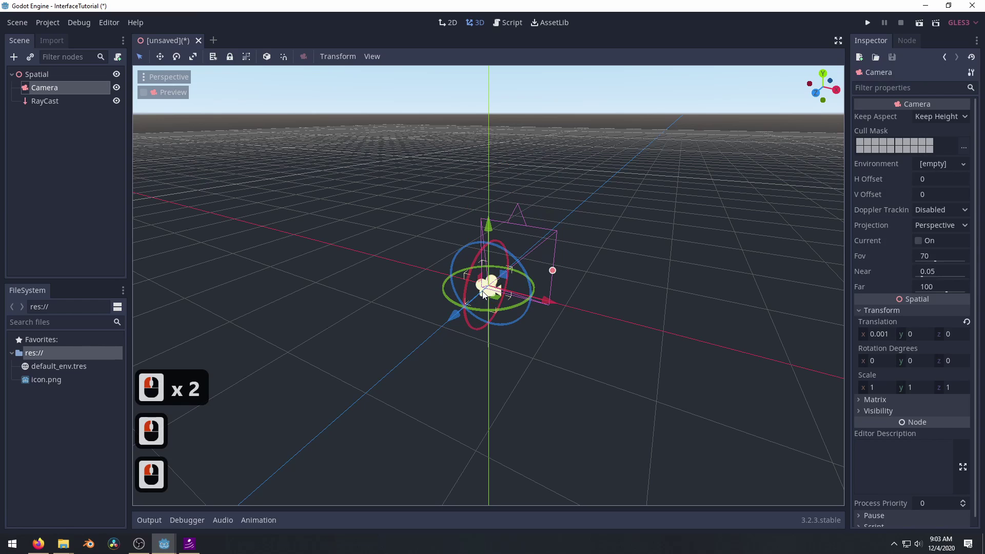
{"action": "left_click", "coordinate": [319, 222]}
{"action": "left_click", "coordinate": [488, 285]}
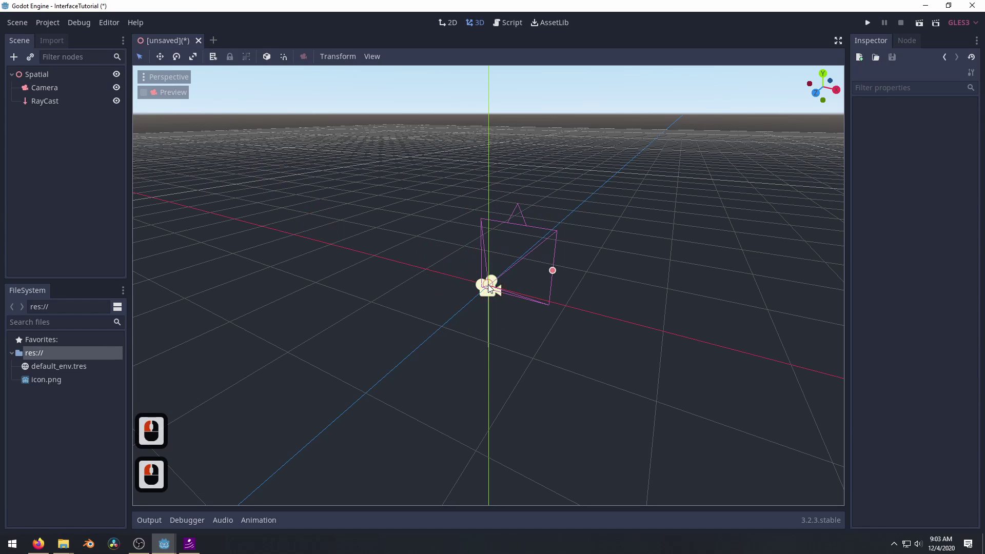
{"action": "left_click", "coordinate": [488, 285]}
{"action": "left_click", "coordinate": [556, 248]}
{"action": "left_click", "coordinate": [485, 281]}
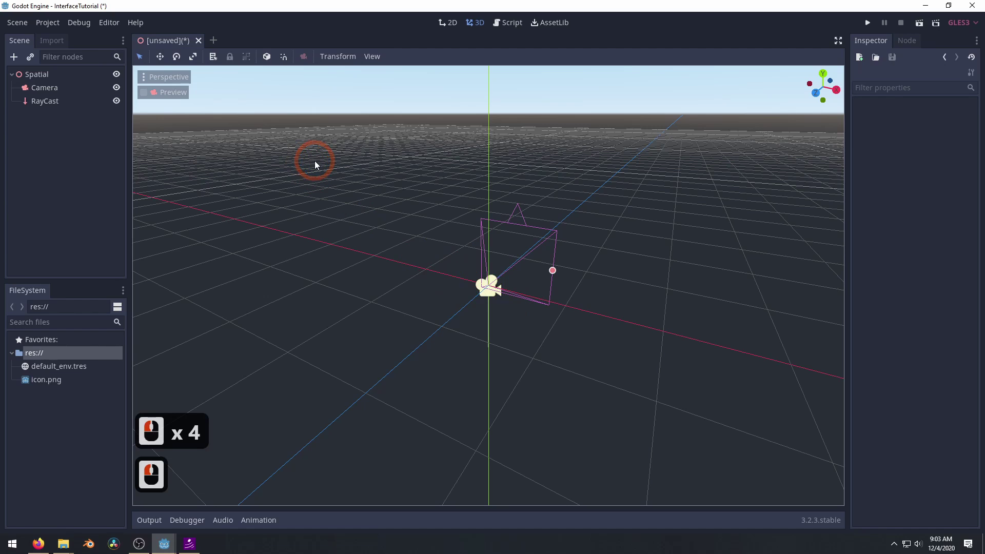
Step: Add a second Camera node as a child of the Spatial root
{"action": "right_click", "coordinate": [45, 75]}
{"action": "left_click", "coordinate": [62, 85]}
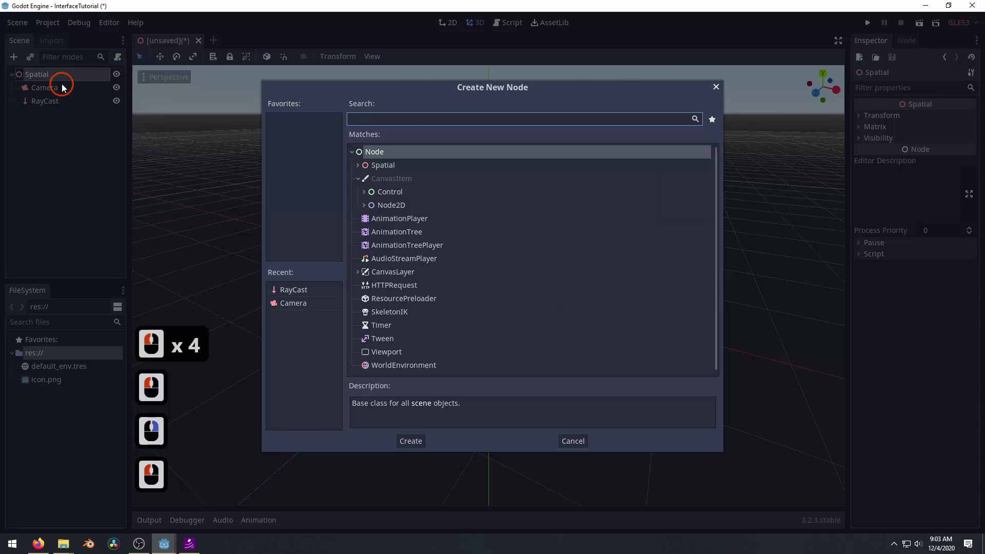
{"action": "left_click", "coordinate": [357, 167]}
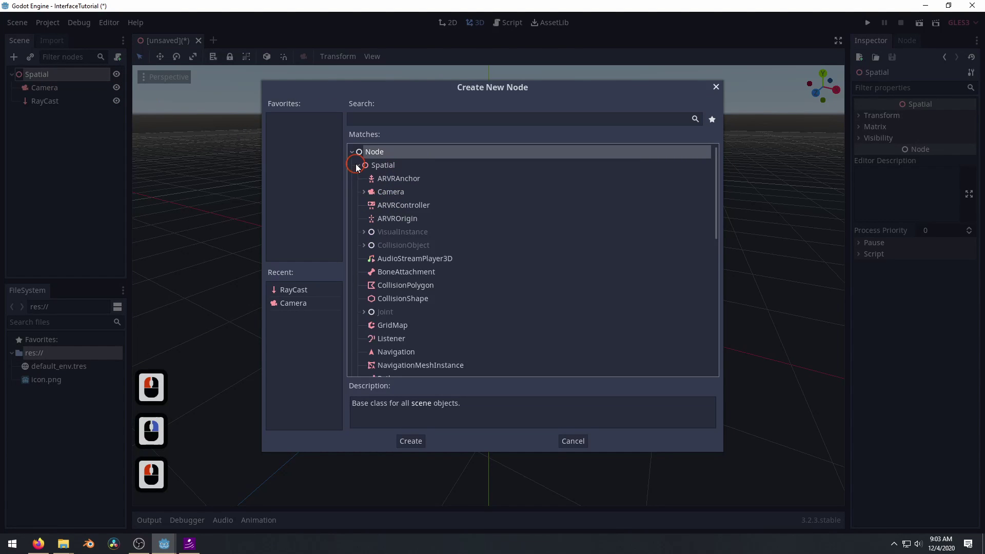
{"action": "double_click", "coordinate": [375, 191]}
{"action": "left_click", "coordinate": [550, 300]}
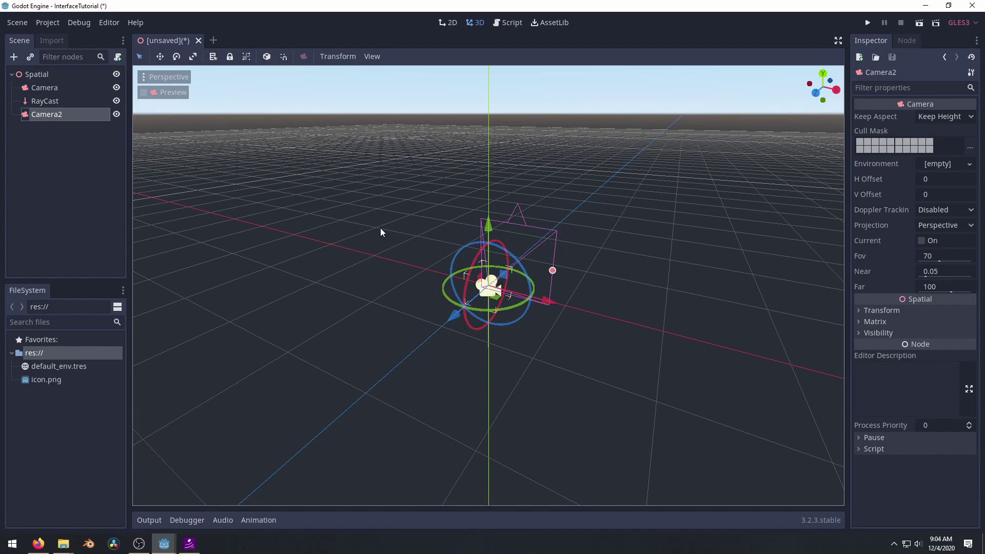
Step: Switch to Move mode and shift Camera2 away from the origin along its individual axes
{"action": "key", "text": "w"}
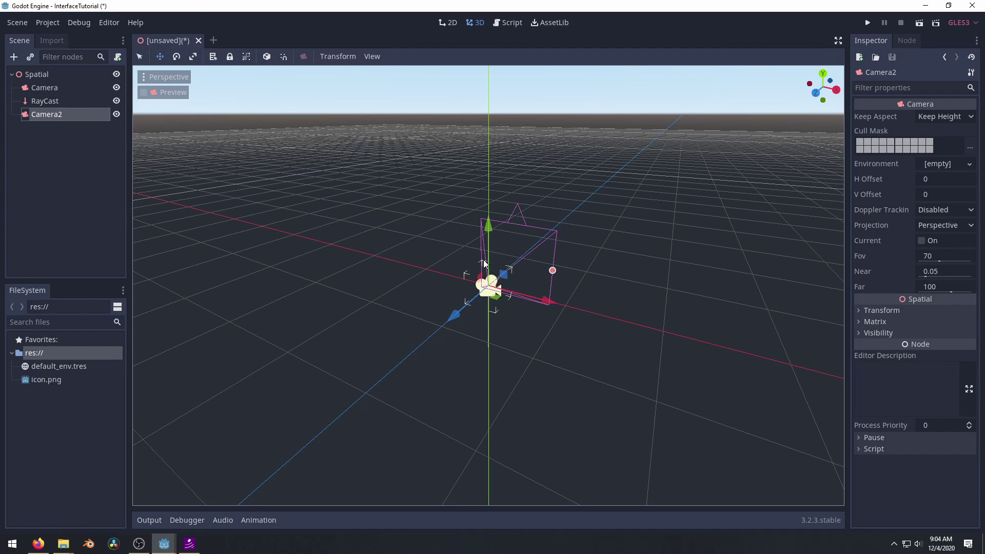
{"action": "left_click_drag", "start_coordinate": [538, 299], "coordinate": [717, 333]}
{"action": "left_click_drag", "start_coordinate": [777, 287], "coordinate": [575, 349]}
{"action": "mouse_move", "coordinate": [598, 258]}
{"action": "left_mouse_down"}
{"action": "mouse_move", "coordinate": [605, 235]}
{"action": "mouse_move", "coordinate": [580, 405]}
{"action": "mouse_move", "coordinate": [589, 211]}
{"action": "mouse_move", "coordinate": [608, 106]}
{"action": "mouse_move", "coordinate": [620, 173]}
{"action": "mouse_move", "coordinate": [605, 264]}
{"action": "mouse_move", "coordinate": [608, 251]}
{"action": "left_mouse_up"}
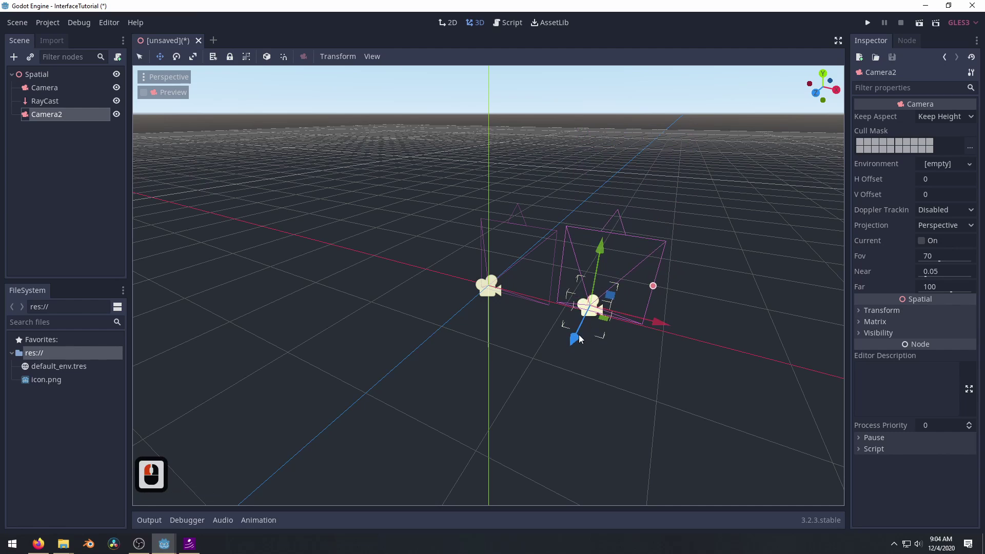
{"action": "mouse_move", "coordinate": [573, 338]}
{"action": "left_mouse_down"}
{"action": "mouse_move", "coordinate": [558, 385]}
{"action": "mouse_move", "coordinate": [574, 346]}
{"action": "left_mouse_up"}
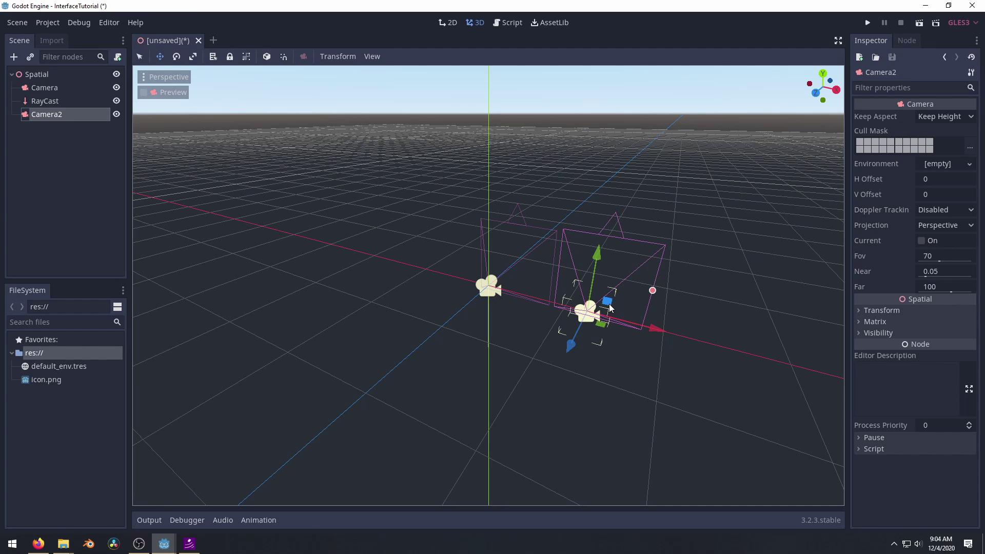
Step: Reposition Camera2 along two axes at once using the gizmo's plane handles, raising it and moving it farther from the first camera
{"action": "left_click_drag", "start_coordinate": [610, 306], "coordinate": [584, 271]}
{"action": "left_click", "coordinate": [618, 324]}
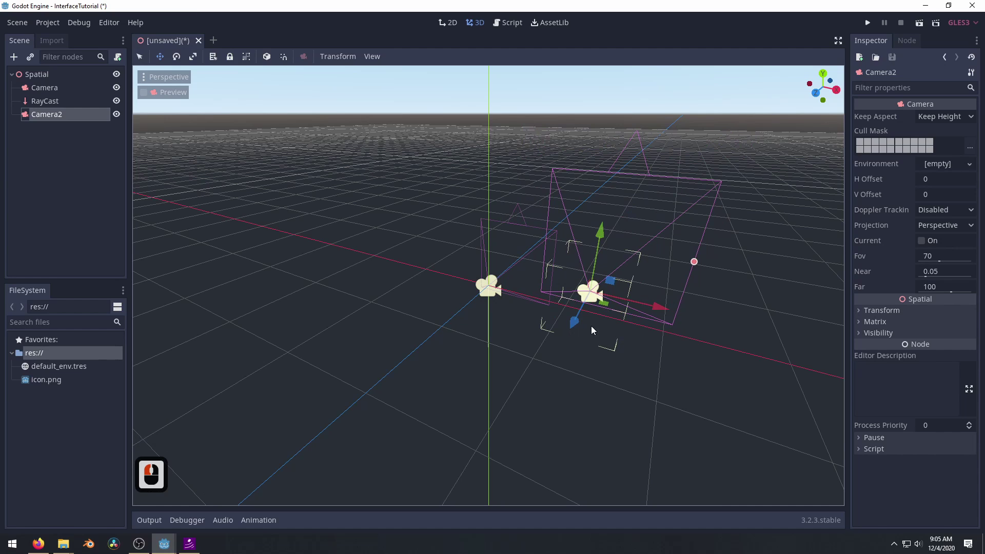
{"action": "left_click_drag", "start_coordinate": [604, 307], "coordinate": [637, 290]}
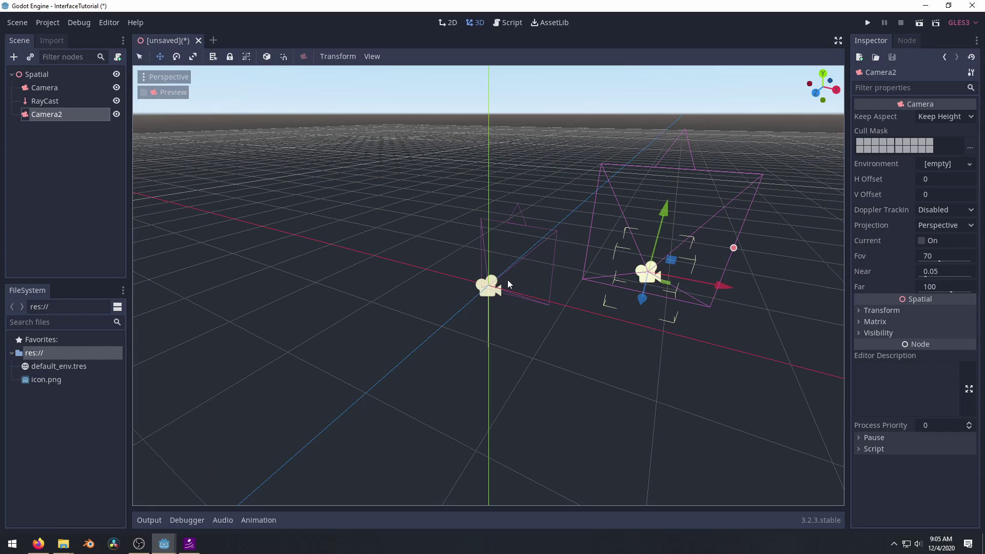
Step: In Select mode, alternate the viewport selection between the two cameras and move the first Camera slightly away from the origin
{"action": "key", "text": "q"}
{"action": "left_click", "coordinate": [498, 292]}
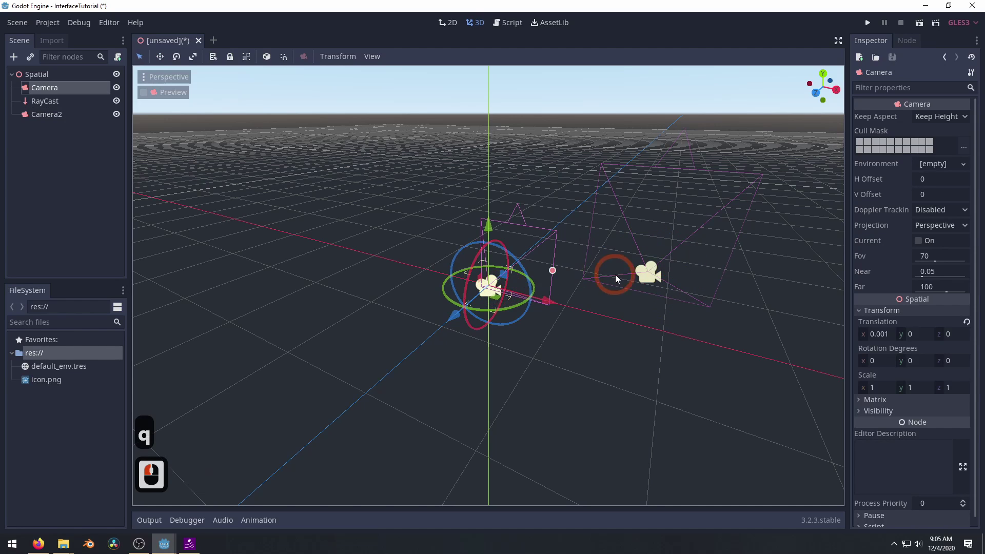
{"action": "left_click", "coordinate": [664, 270]}
{"action": "left_click", "coordinate": [660, 271]}
{"action": "left_click", "coordinate": [487, 283]}
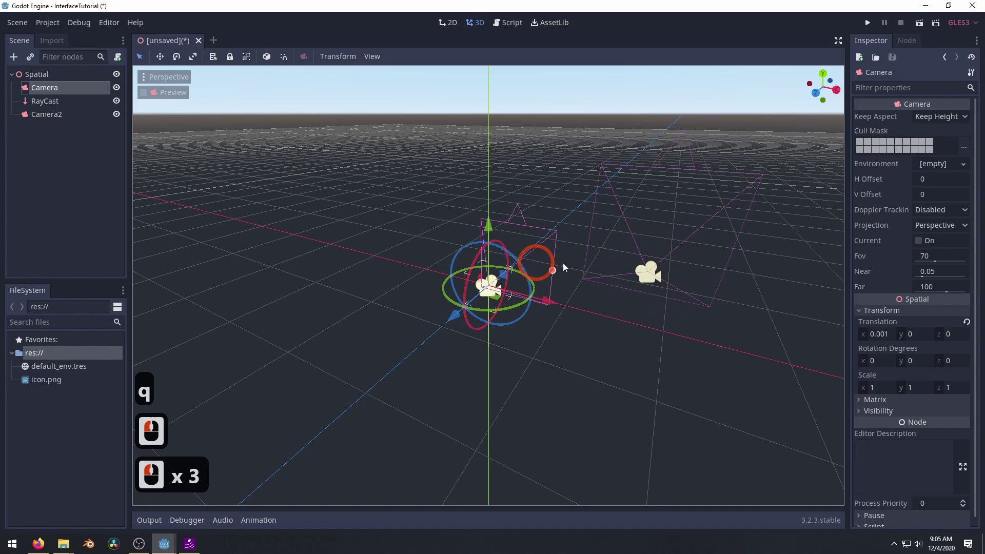
{"action": "left_click", "coordinate": [659, 270]}
{"action": "left_click", "coordinate": [485, 284]}
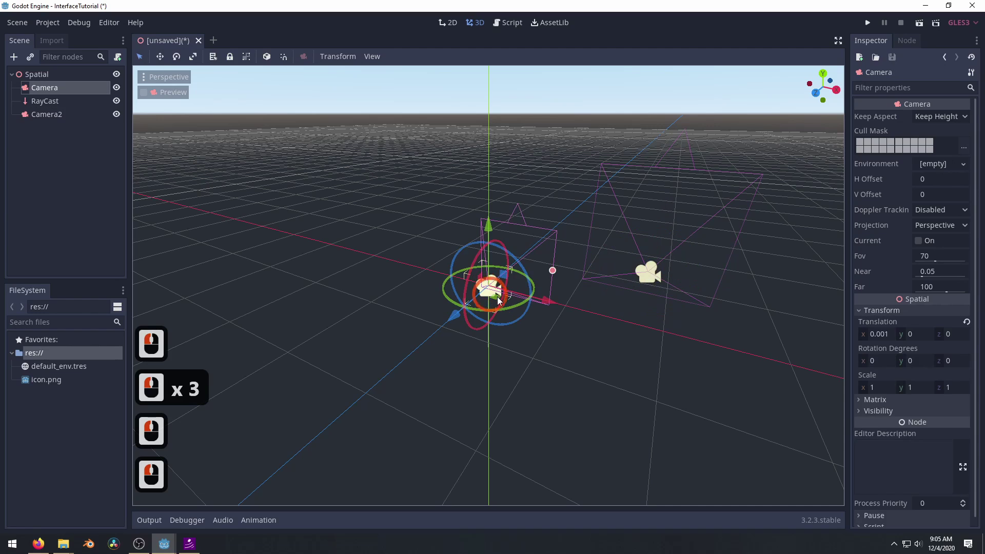
{"action": "left_click_drag", "start_coordinate": [485, 284], "coordinate": [451, 277]}
Step: Rotate Camera2 and reposition it higher and closer to the vertical axis, ending in Move mode
{"action": "left_click", "coordinate": [648, 275]}
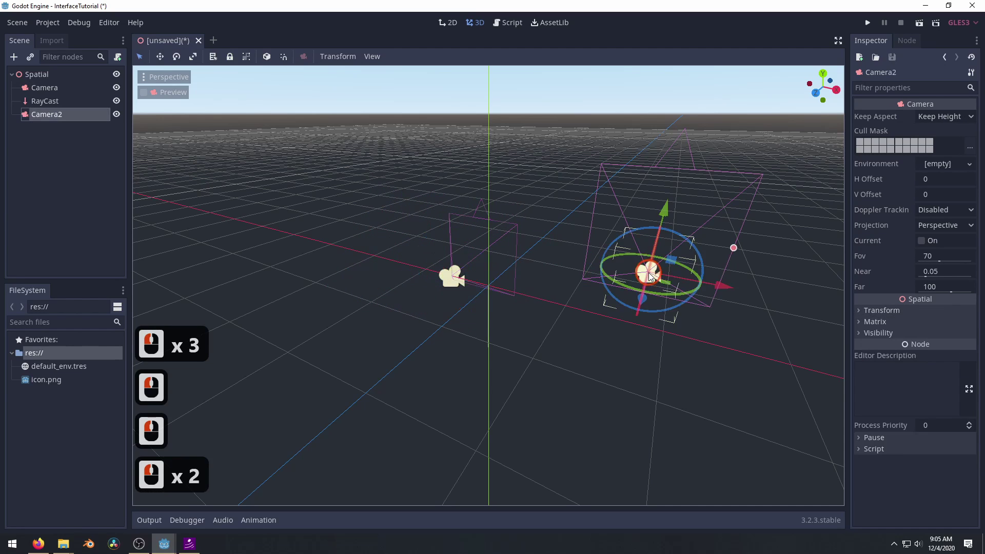
{"action": "left_click", "coordinate": [175, 57]}
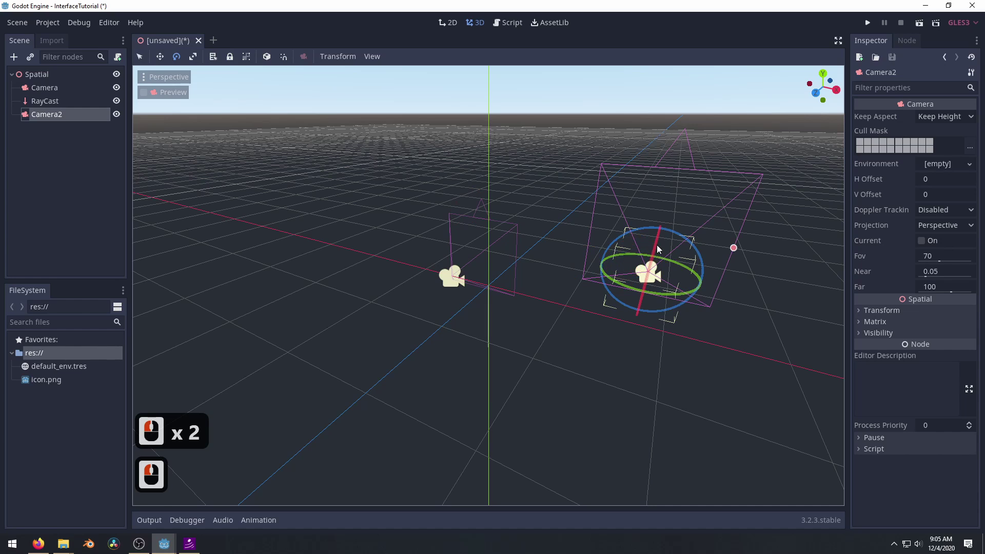
{"action": "mouse_move", "coordinate": [658, 250]}
{"action": "left_mouse_down"}
{"action": "mouse_move", "coordinate": [644, 267]}
{"action": "mouse_move", "coordinate": [704, 255]}
{"action": "mouse_move", "coordinate": [630, 246]}
{"action": "mouse_move", "coordinate": [645, 231]}
{"action": "mouse_move", "coordinate": [623, 223]}
{"action": "mouse_move", "coordinate": [662, 226]}
{"action": "mouse_move", "coordinate": [603, 228]}
{"action": "mouse_move", "coordinate": [656, 232]}
{"action": "mouse_move", "coordinate": [652, 251]}
{"action": "mouse_move", "coordinate": [651, 226]}
{"action": "mouse_move", "coordinate": [658, 232]}
{"action": "mouse_move", "coordinate": [667, 211]}
{"action": "mouse_move", "coordinate": [663, 232]}
{"action": "left_mouse_up"}
{"action": "left_click_drag", "start_coordinate": [657, 291], "coordinate": [611, 236]}
{"action": "key", "text": "w"}
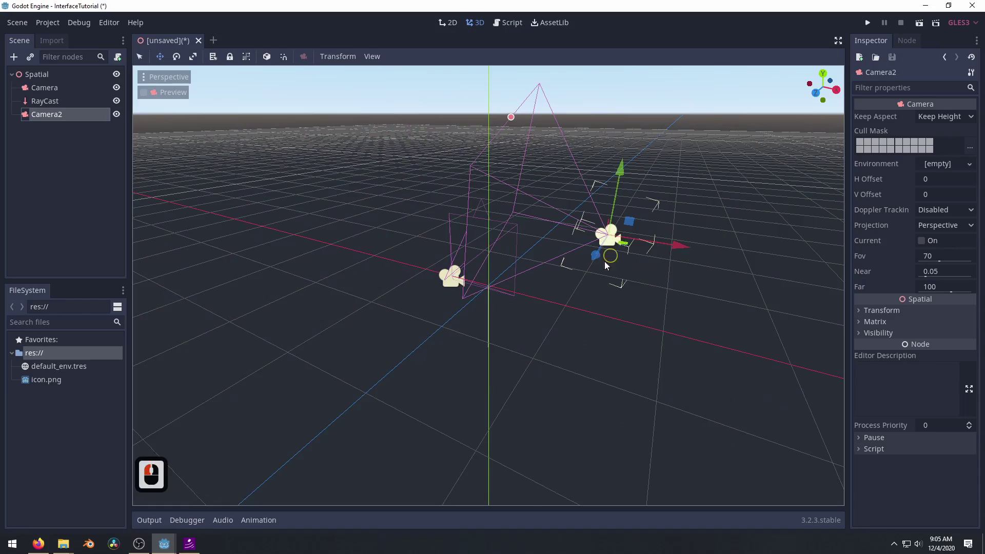
Step: Practise orbiting, panning and zooming the 3D view to inspect both cameras from different angles and distances
{"action": "mouse_move", "coordinate": [604, 261]}
{"action": "middle_mouse_down"}
{"action": "mouse_move", "coordinate": [579, 278]}
{"action": "mouse_move", "coordinate": [625, 251]}
{"action": "mouse_move", "coordinate": [613, 254]}
{"action": "middle_mouse_up"}
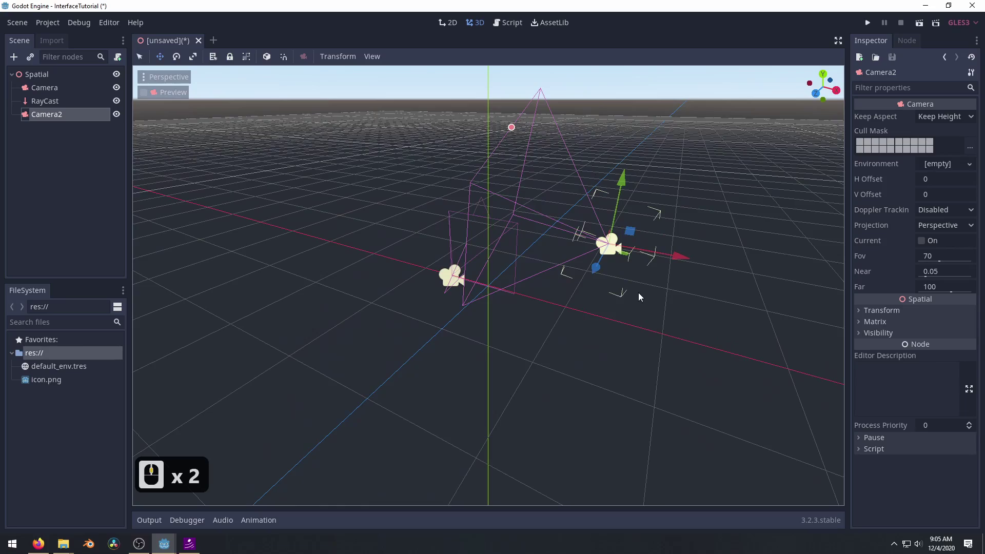
{"action": "middle_click_drag", "start_coordinate": [638, 292], "coordinate": [497, 314]}
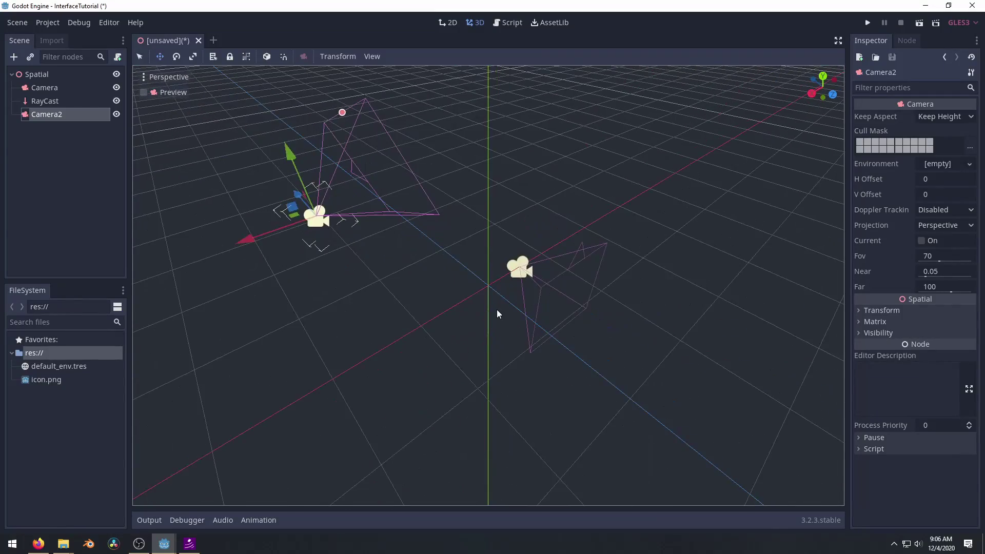
{"action": "middle_click_drag", "start_coordinate": [417, 292], "coordinate": [382, 285], "text": "shift"}
{"action": "scroll", "coordinate": [468, 301], "scroll_direction": "up", "scroll_amount": 5}
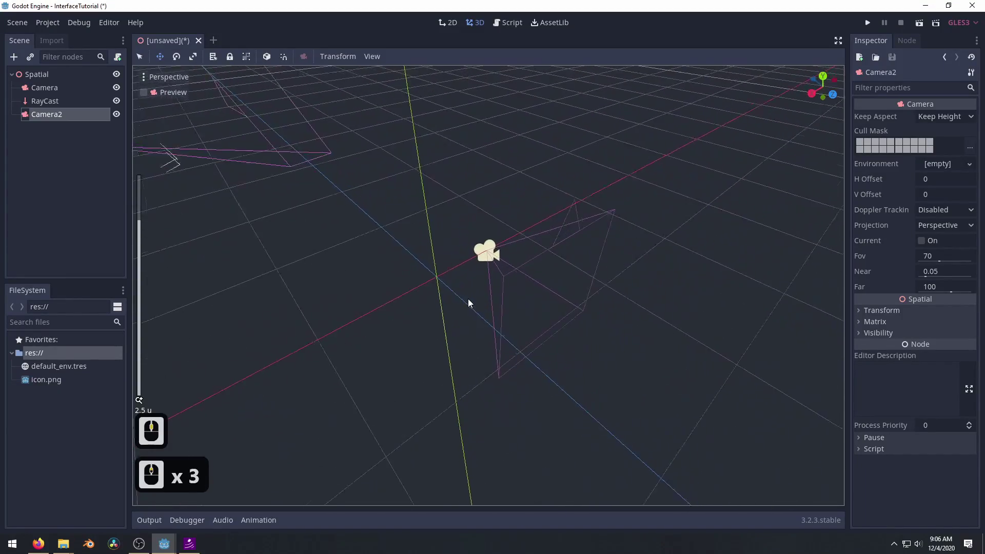
{"action": "scroll", "coordinate": [469, 302], "scroll_direction": "up", "scroll_amount": 2}
{"action": "scroll", "coordinate": [468, 301], "scroll_direction": "down", "scroll_amount": 3}
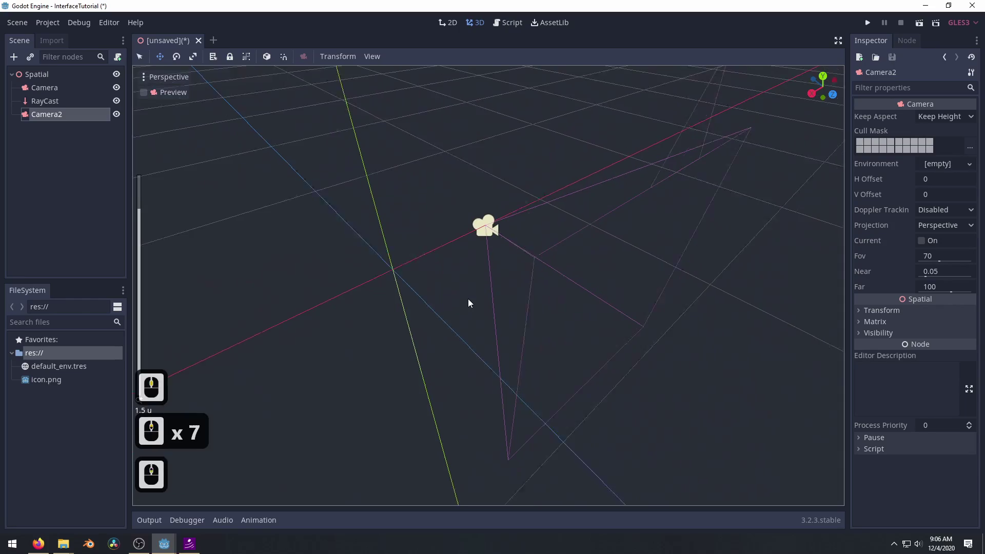
{"action": "scroll", "coordinate": [468, 302], "scroll_direction": "down", "scroll_amount": 7}
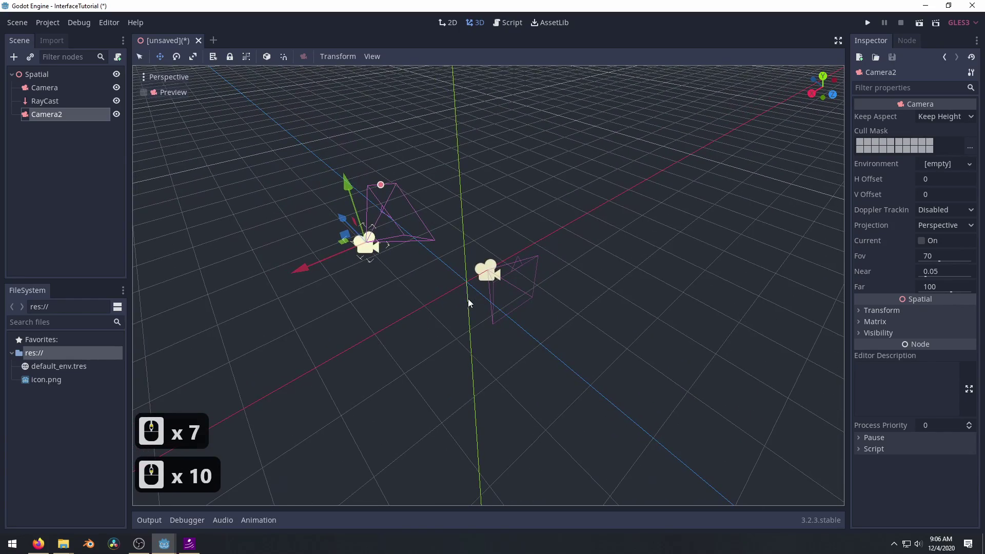
{"action": "middle_click_drag", "start_coordinate": [426, 314], "coordinate": [518, 316]}
{"action": "mouse_move", "coordinate": [518, 315]}
{"action": "middle_mouse_down", "text": "shift"}
{"action": "mouse_move", "coordinate": [621, 320]}
{"action": "mouse_move", "coordinate": [556, 293]}
{"action": "mouse_move", "coordinate": [343, 345]}
{"action": "mouse_move", "coordinate": [543, 345]}
{"action": "mouse_move", "coordinate": [650, 369]}
{"action": "mouse_move", "coordinate": [495, 345]}
{"action": "mouse_move", "coordinate": [461, 361]}
{"action": "mouse_move", "coordinate": [519, 398]}
{"action": "mouse_move", "coordinate": [526, 372]}
{"action": "mouse_move", "coordinate": [513, 341]}
{"action": "mouse_move", "coordinate": [484, 363]}
{"action": "mouse_move", "coordinate": [487, 285]}
{"action": "mouse_move", "coordinate": [506, 321]}
{"action": "middle_mouse_up", "text": "shift"}
{"action": "scroll", "coordinate": [475, 347], "scroll_direction": "up", "scroll_amount": 4}
{"action": "scroll", "coordinate": [573, 366], "scroll_direction": "down", "scroll_amount": 2}
{"action": "scroll", "coordinate": [528, 362], "scroll_direction": "down", "scroll_amount": 2}
{"action": "scroll", "coordinate": [490, 290], "scroll_direction": "up", "scroll_amount": 3}
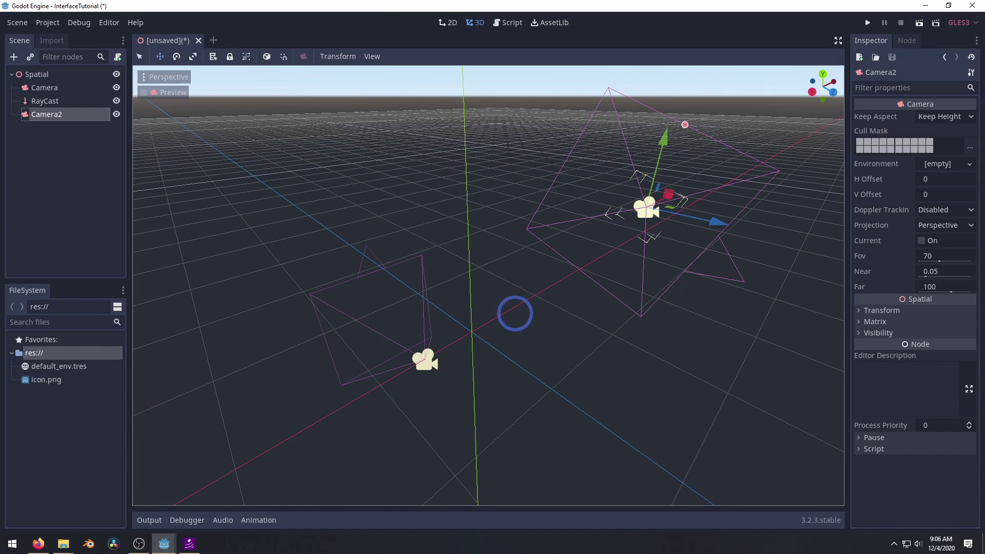
Step: Fly through the 3D viewport in freelook, moving forward, backward and sideways around the two cameras
{"action": "right_click_drag", "start_coordinate": [515, 313], "coordinate": [467, 342]}
{"action": "key", "text": "a"}
{"action": "key", "text": "d"}
{"action": "key", "text": "w"}
{"action": "key", "text": "s"}
{"action": "key", "text": "d"}
{"action": "key", "text": "d"}
{"action": "key", "text": "d"}
{"action": "key", "text": "d"}
{"action": "key", "text": "d"}
{"action": "key", "text": "w"}
{"action": "key", "text": "w"}
{"action": "key", "text": "w"}
{"action": "key", "text": "w"}
{"action": "key", "text": "w"}
{"action": "key", "text": "w"}
{"action": "key", "text": "w"}
{"action": "key", "text": "a"}
{"action": "key", "text": "a"}
{"action": "key", "text": "a"}
{"action": "key", "text": "a"}
{"action": "key", "text": "a"}
{"action": "key", "text": "s"}
{"action": "key", "text": "s"}
{"action": "key", "text": "s"}
{"action": "key", "text": "s"}
{"action": "key", "text": "s"}
{"action": "key", "text": "d"}
{"action": "key", "text": "d"}
{"action": "key", "text": "d"}
{"action": "key", "text": "d"}
{"action": "key", "text": "d"}
{"action": "key", "text": "d"}
{"action": "key", "text": "d"}
{"action": "key", "text": "d"}
{"action": "key", "text": "d"}
{"action": "key", "text": "d"}
{"action": "key", "text": "d"}
{"action": "key", "text": "d"}
{"action": "key", "text": "d"}
{"action": "key", "text": "d"}
{"action": "key", "text": "d"}
{"action": "key", "text": "d"}
{"action": "key", "text": "d"}
{"action": "key", "text": "d"}
{"action": "key", "text": "d"}
{"action": "key", "text": "d"}
{"action": "key", "text": "d"}
Step: Raise and lower the freelook viewpoint vertically to view the cameras from different heights
{"action": "key", "text": "e"}
{"action": "key", "text": "e"}
{"action": "key", "text": "q"}
{"action": "key", "text": "q"}
{"action": "key", "text": "q"}
{"action": "key", "text": "q"}
{"action": "key", "text": "q"}
{"action": "key", "text": "q"}
{"action": "key", "text": "q"}
{"action": "key", "text": "q"}
{"action": "key", "text": "q"}
{"action": "key", "text": "q"}
{"action": "key", "text": "q"}
{"action": "key", "text": "q"}
{"action": "key", "text": "q"}
{"action": "key", "text": "q"}
{"action": "key", "text": "q"}
{"action": "key", "text": "q"}
{"action": "key", "text": "q"}
{"action": "key", "text": "q"}
{"action": "key", "text": "q"}
{"action": "key", "text": "q"}
{"action": "key", "text": "q"}
{"action": "key", "text": "q"}
{"action": "key", "text": "q"}
{"action": "key", "text": "q"}
{"action": "key", "text": "q"}
{"action": "key", "text": "q"}
{"action": "key", "text": "q"}
{"action": "key", "text": "q"}
{"action": "key", "text": "q"}
{"action": "key", "text": "q"}
{"action": "key", "text": "q"}
{"action": "key", "text": "q"}
{"action": "key", "text": "q"}
{"action": "key", "text": "q"}
{"action": "key", "text": "q"}
{"action": "key", "text": "q"}
{"action": "key", "text": "q"}
{"action": "key", "text": "q"}
{"action": "key", "text": "q"}
{"action": "key", "text": "q"}
Step: Fly around the cameras with the freelook speed boost, circle them sideways, and orbit to a view with both cameras near the origin
{"action": "key", "text": "d"}
{"action": "key", "text": "shift"}
{"action": "key", "text": "shift+w"}
{"action": "key", "text": "w"}
{"action": "key", "text": "w"}
{"action": "key", "text": "w"}
{"action": "key", "text": "w"}
{"action": "key", "text": "w"}
{"action": "key", "text": "w"}
{"action": "key", "text": "w"}
{"action": "key", "text": "w"}
{"action": "key", "text": "w"}
{"action": "key", "text": "w"}
{"action": "key", "text": "shift"}
{"action": "key", "text": "s"}
{"action": "key", "text": "shift"}
{"action": "key", "text": "w"}
{"action": "key", "text": "shift"}
{"action": "key", "text": "d"}
{"action": "key", "text": "d"}
{"action": "key", "text": "d"}
{"action": "key", "text": "d"}
{"action": "key", "text": "d"}
{"action": "key", "text": "d"}
{"action": "key", "text": "d"}
{"action": "key", "text": "d"}
{"action": "key", "text": "d"}
{"action": "key", "text": "d"}
{"action": "key", "text": "d"}
{"action": "key", "text": "d"}
{"action": "key", "text": "d"}
{"action": "key", "text": "d"}
{"action": "key", "text": "d"}
{"action": "key", "text": "d"}
{"action": "key", "text": "d"}
{"action": "key", "text": "d"}
{"action": "key", "text": "d"}
{"action": "key", "text": "d"}
{"action": "key", "text": "d"}
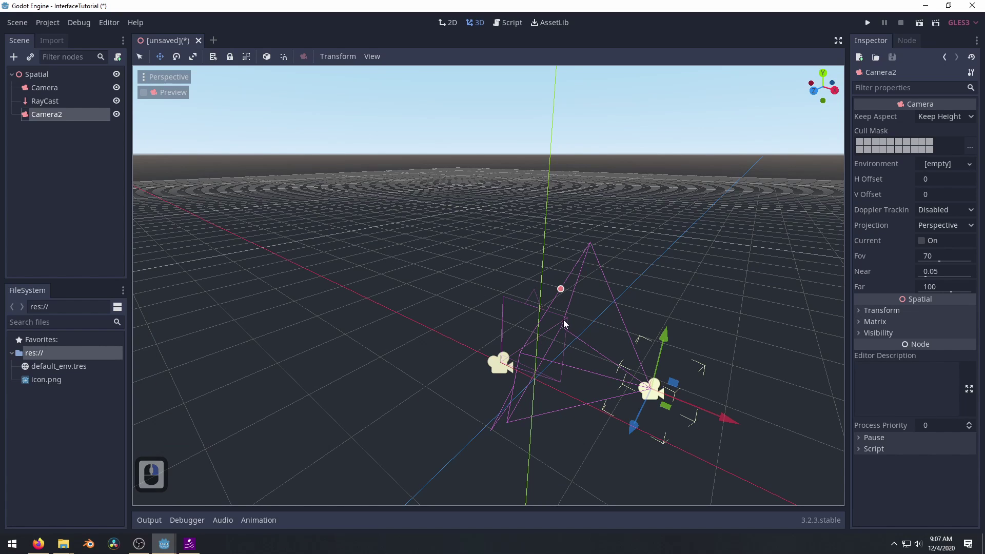
{"action": "middle_click_drag", "start_coordinate": [563, 319], "coordinate": [518, 346]}
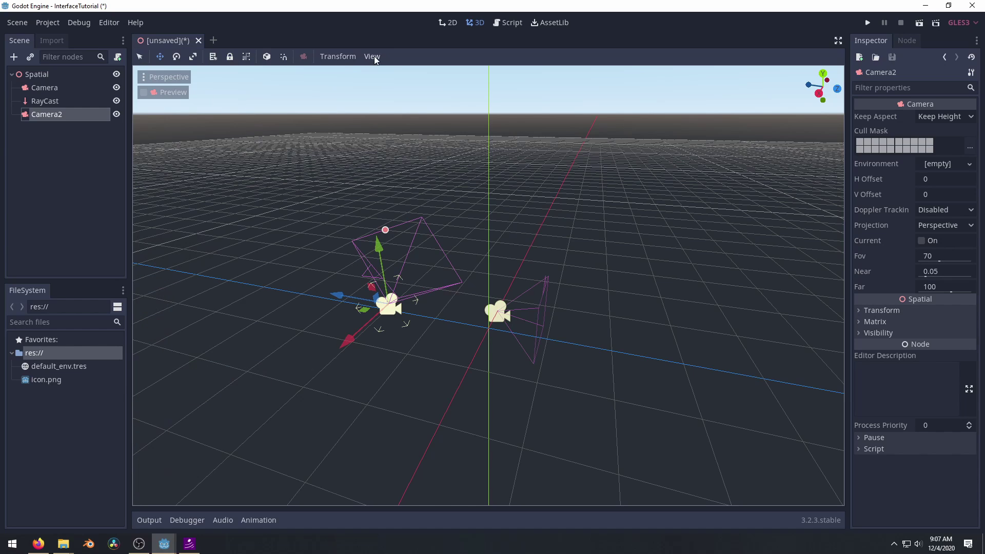
Step: Compare Camera2's gizmos in Select, Move, Rotate and Scale modes, ending in Scale mode
{"action": "left_click", "coordinate": [139, 60]}
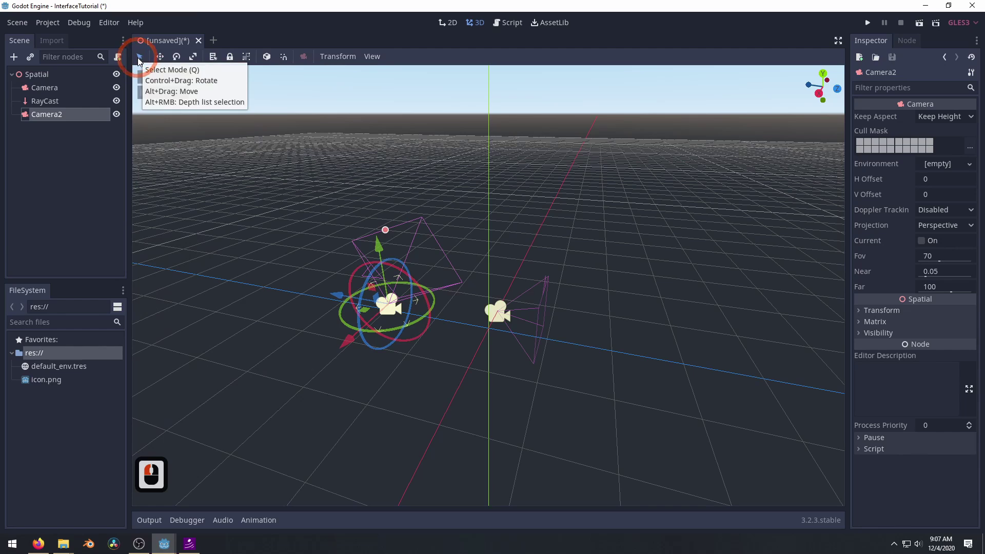
{"action": "left_click", "coordinate": [161, 56]}
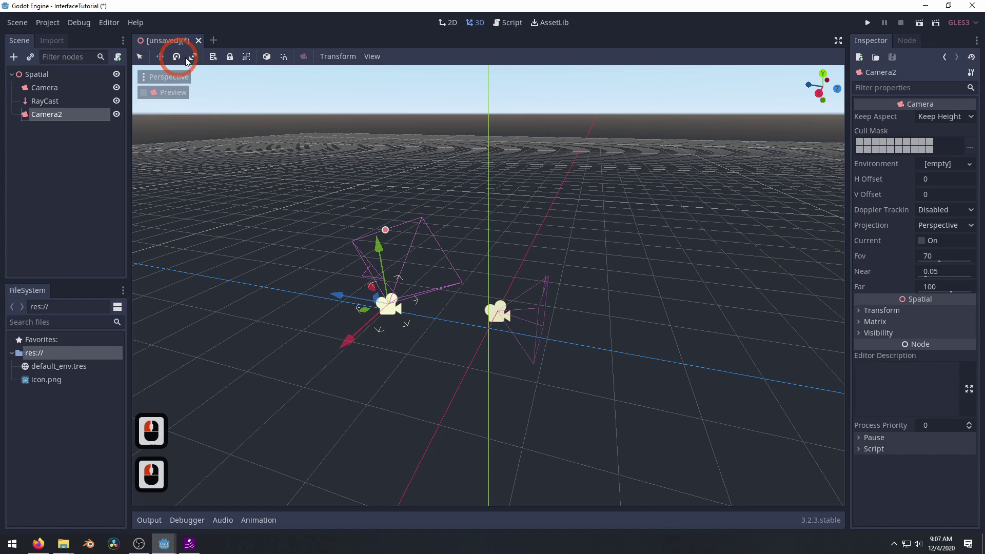
{"action": "left_click", "coordinate": [178, 57]}
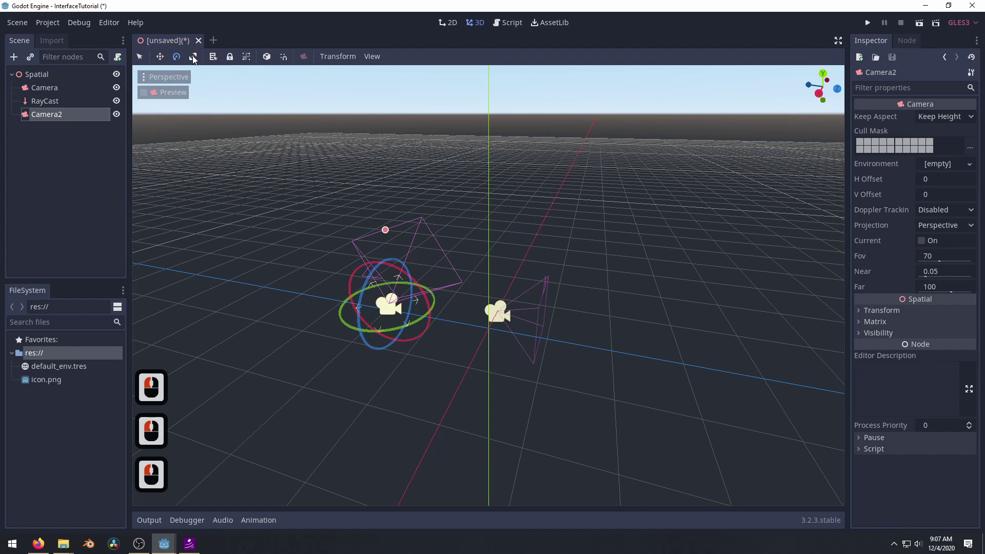
{"action": "left_click", "coordinate": [192, 57]}
{"action": "left_click_drag", "start_coordinate": [390, 302], "coordinate": [403, 296]}
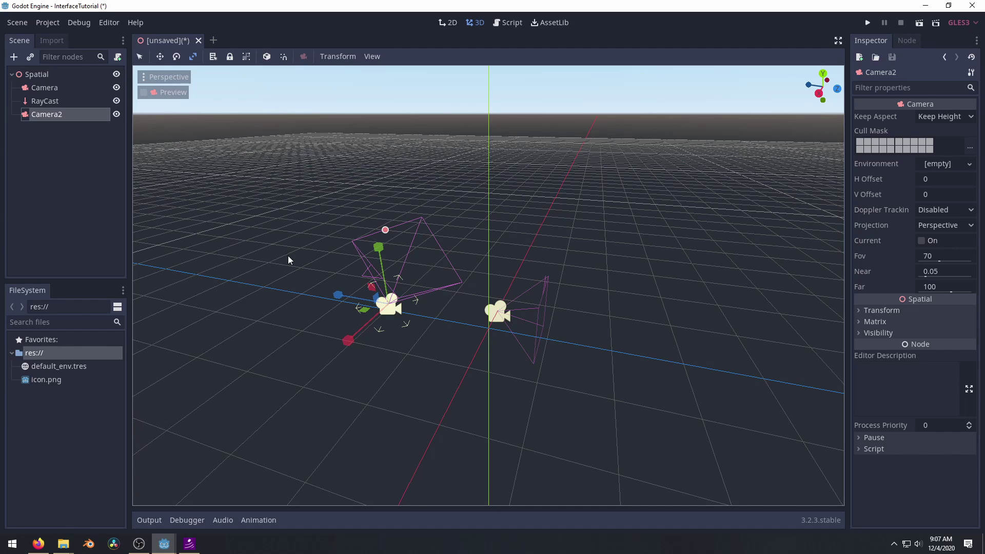
Step: Activate the list selection mode and use it to select the first Camera and then Camera2 in the viewport
{"action": "left_click", "coordinate": [213, 56]}
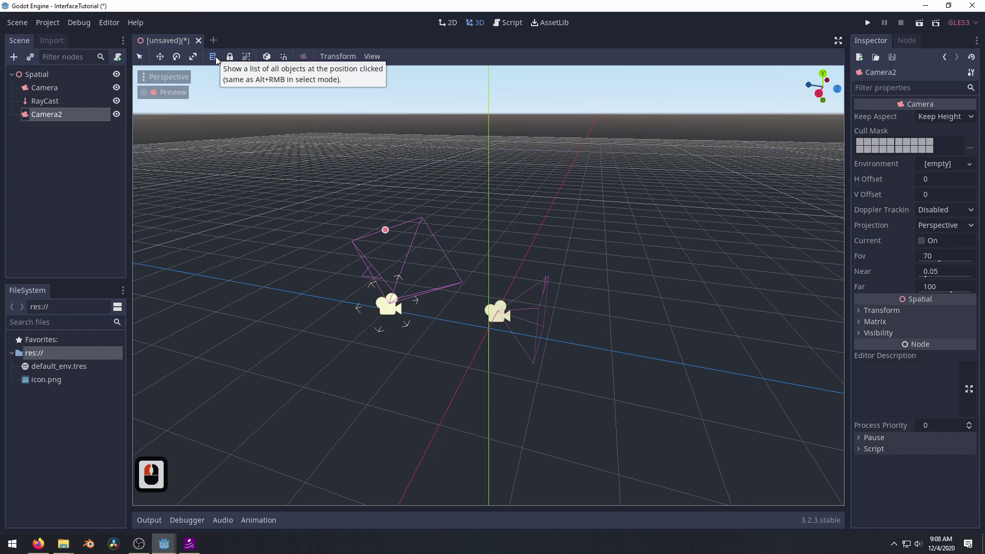
{"action": "left_click", "coordinate": [500, 313]}
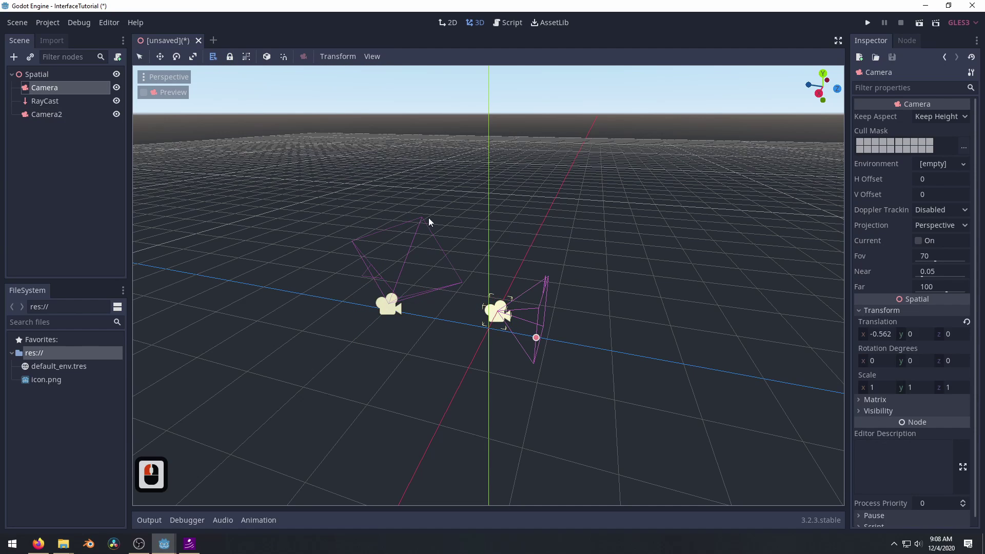
{"action": "left_click", "coordinate": [213, 57]}
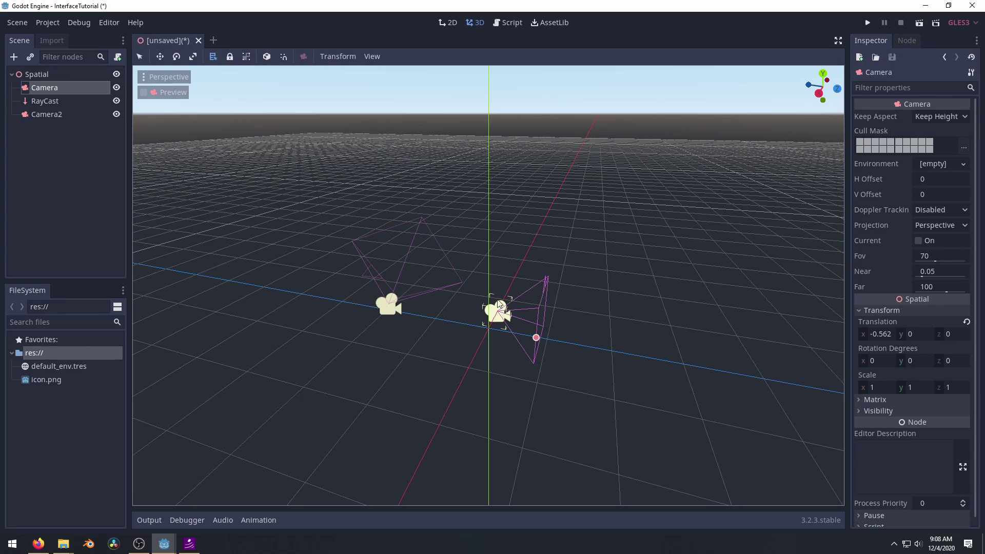
{"action": "left_click", "coordinate": [500, 310], "text": "alt"}
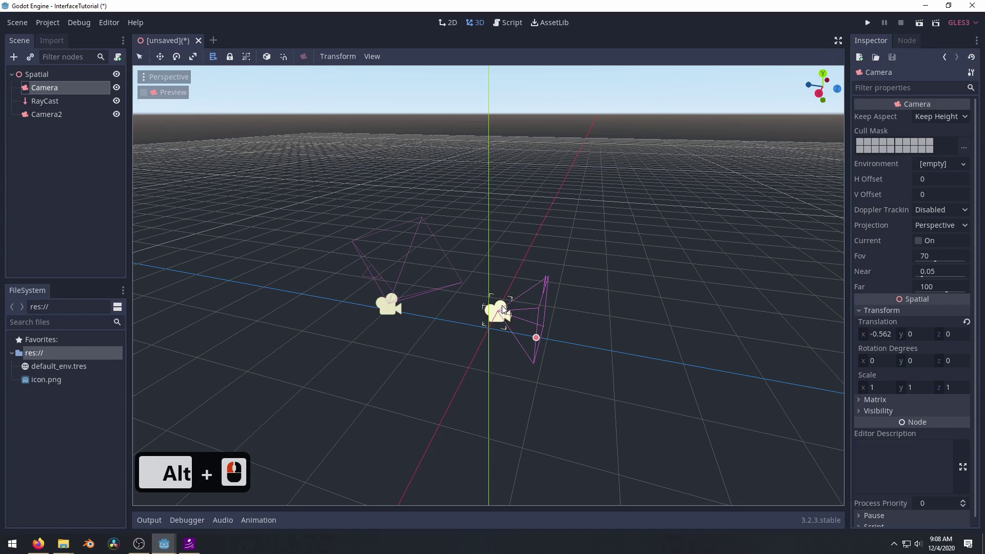
{"action": "left_click", "coordinate": [388, 303]}
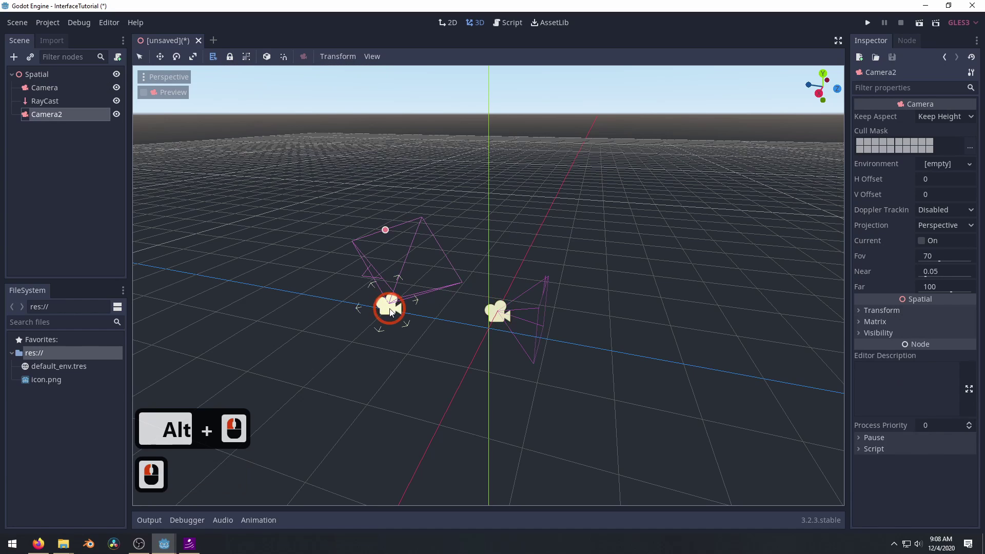
{"action": "left_click", "coordinate": [110, 155]}
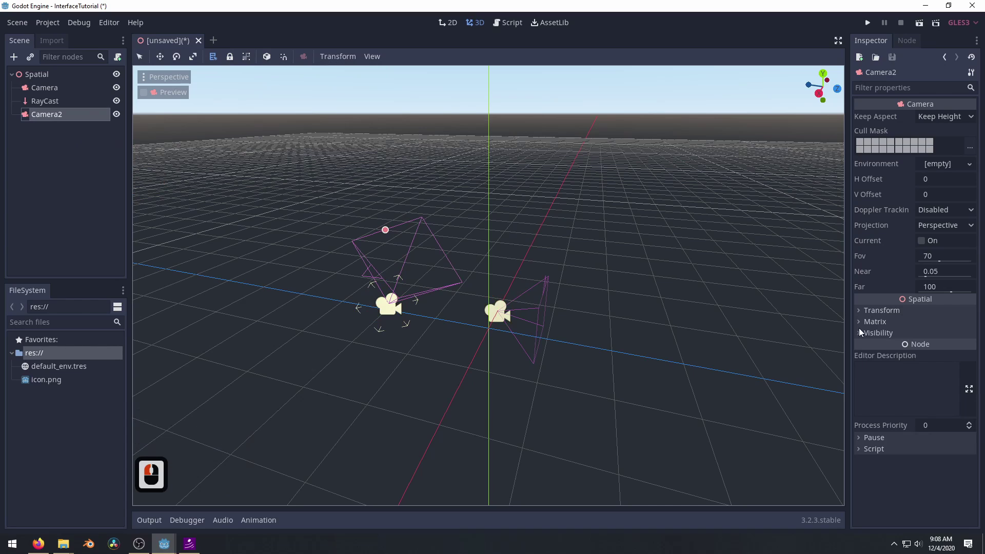
Step: Set Camera2's translation and rotation degrees to 0 on the x, y and z axes
{"action": "left_click", "coordinate": [884, 309]}
{"action": "double_click", "coordinate": [881, 334]}
{"action": "type", "text": "0"}
{"action": "key", "text": "Tab"}
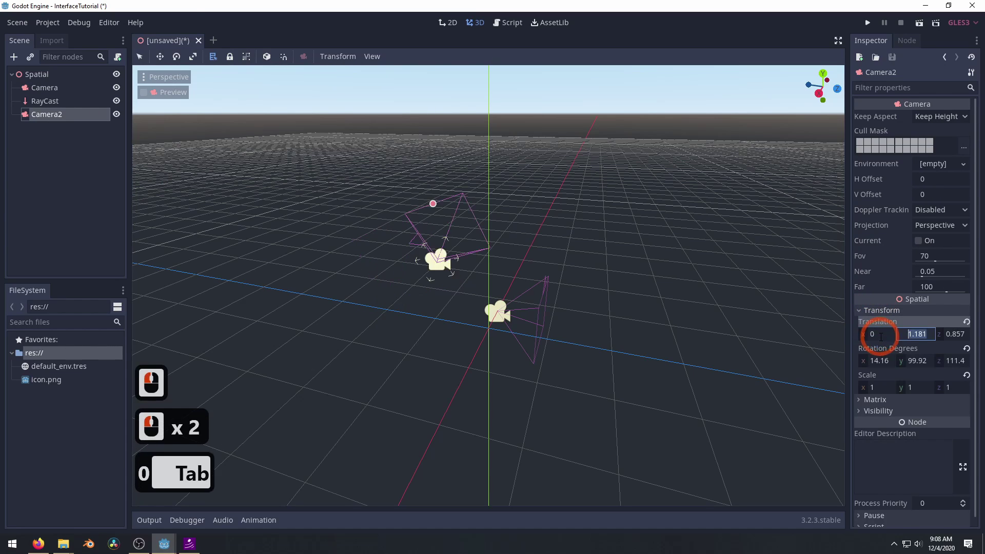
{"action": "type", "text": "0"}
{"action": "key", "text": "Tab"}
{"action": "type", "text": "0"}
{"action": "key", "text": "Tab"}
{"action": "key", "text": "Tab"}
{"action": "type", "text": "00"}
{"action": "key", "text": "Tab"}
{"action": "type", "text": "0"}
{"action": "key", "text": "Return"}
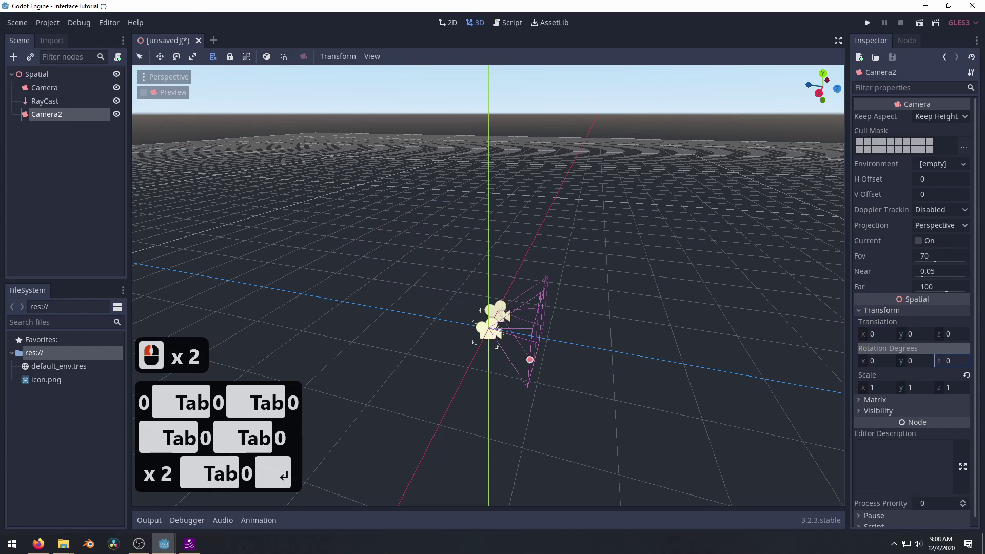
Step: Orbit until the two cameras overlap and bring up the list of nodes at their shared position
{"action": "middle_click_drag", "start_coordinate": [500, 336], "coordinate": [472, 377]}
{"action": "right_click", "coordinate": [474, 378], "text": "alt"}
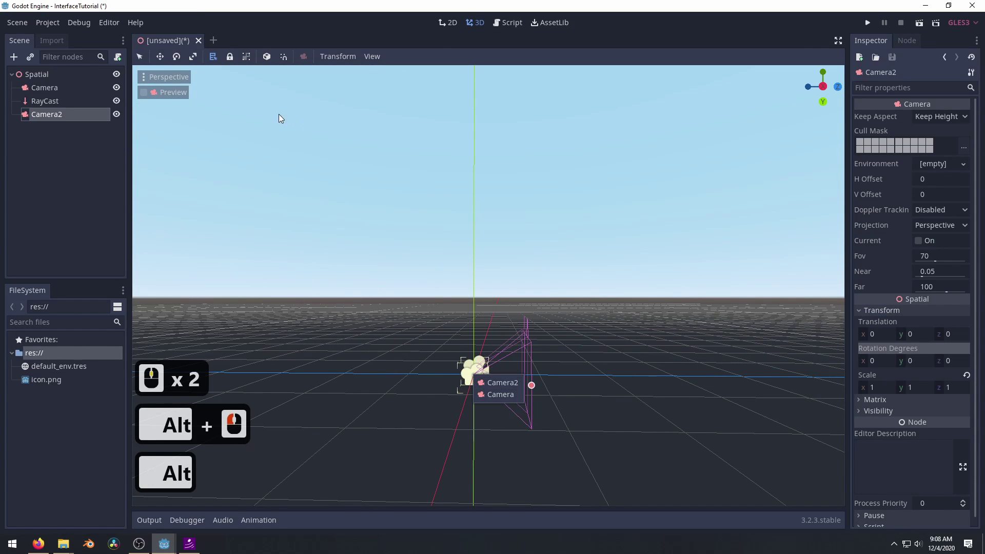
{"action": "left_click", "coordinate": [428, 346]}
{"action": "left_click", "coordinate": [476, 376]}
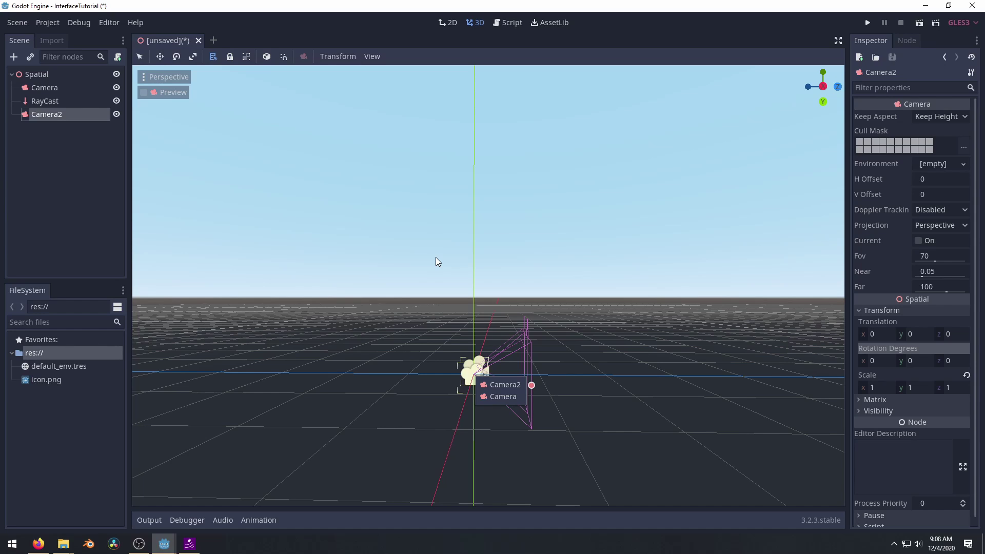
Step: Dismiss the overlapping-node list and lock Camera2 so that it cannot be moved
{"action": "middle_click_drag", "start_coordinate": [435, 261], "coordinate": [391, 77]}
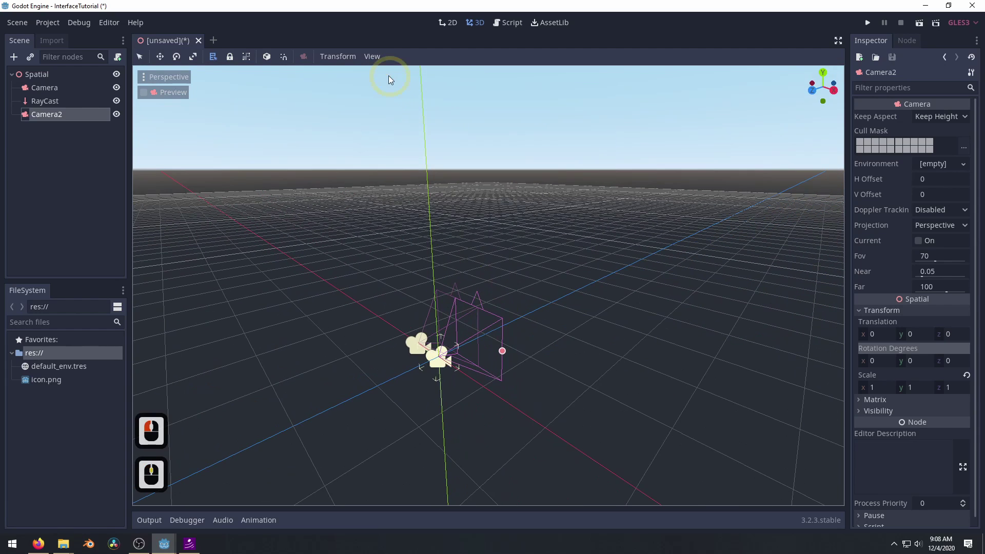
{"action": "left_click", "coordinate": [229, 57]}
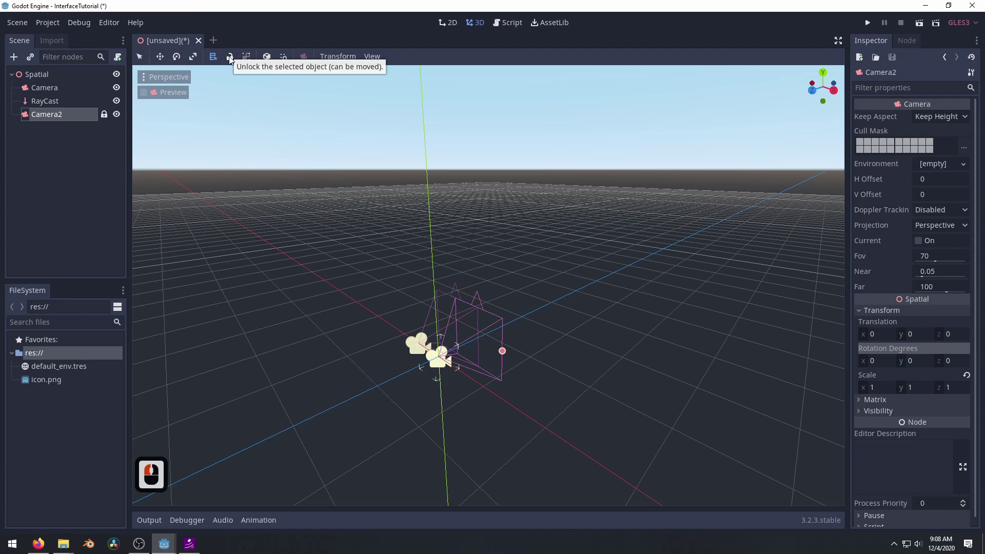
Step: Unlock Camera2 and move it in the horizontal plane to about x 0.237, z -0.009
{"action": "left_click", "coordinate": [230, 57]}
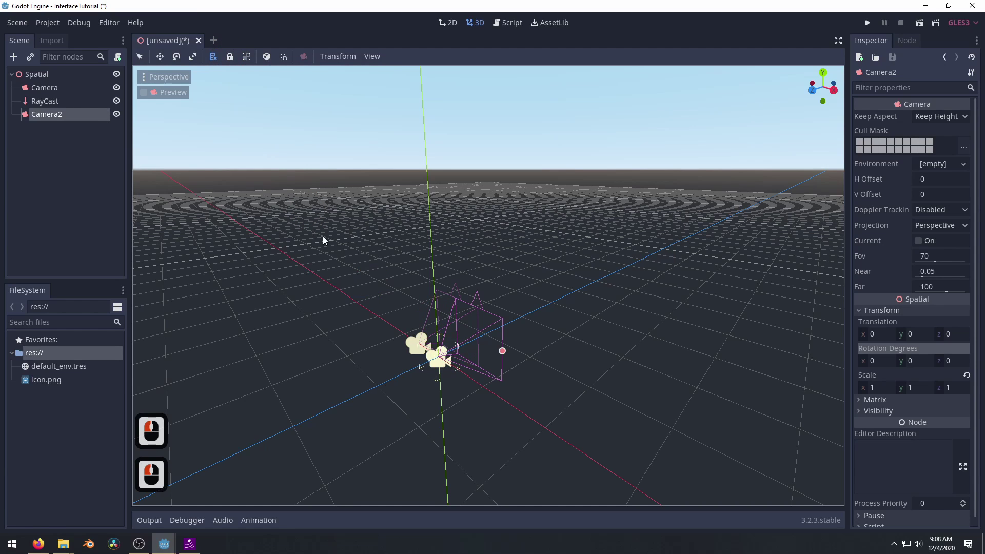
{"action": "left_click", "coordinate": [160, 57]}
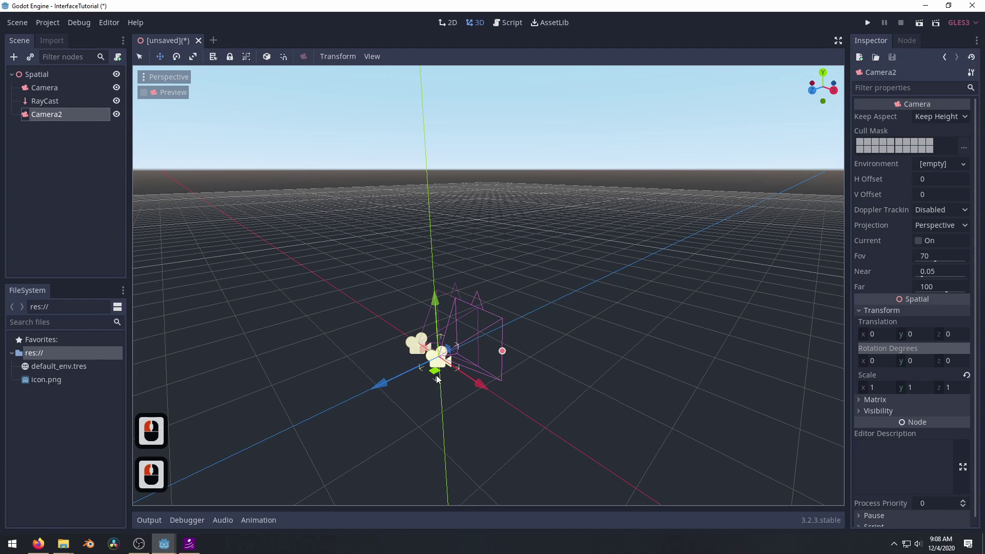
{"action": "left_click_drag", "start_coordinate": [437, 377], "coordinate": [447, 383]}
Step: Try to move Camera2 in the viewport while it is locked, and unlock it again
{"action": "left_click", "coordinate": [230, 56]}
{"action": "left_click", "coordinate": [450, 365]}
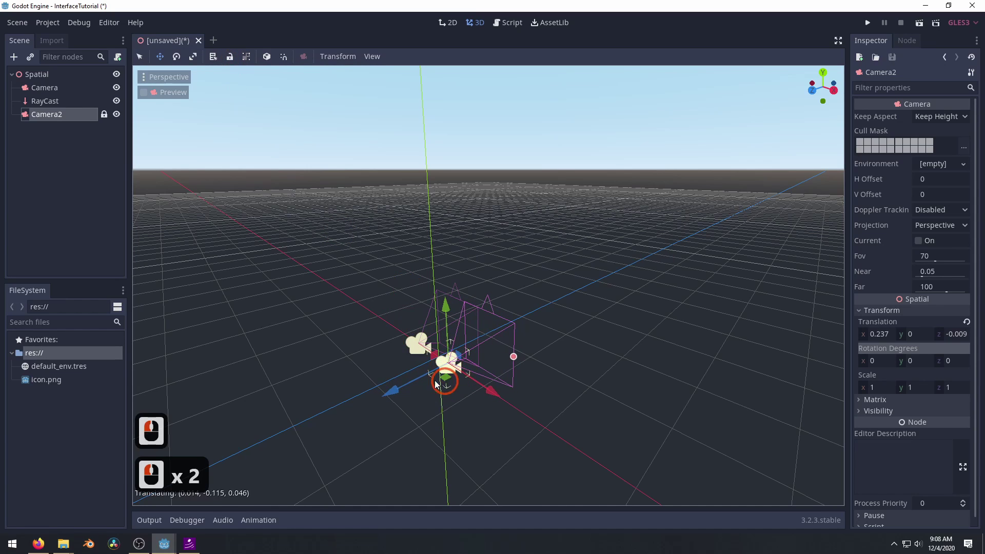
{"action": "left_click", "coordinate": [442, 380]}
{"action": "left_click", "coordinate": [454, 379]}
{"action": "left_click", "coordinate": [450, 361]}
{"action": "left_click", "coordinate": [468, 359]}
{"action": "left_click", "coordinate": [457, 356]}
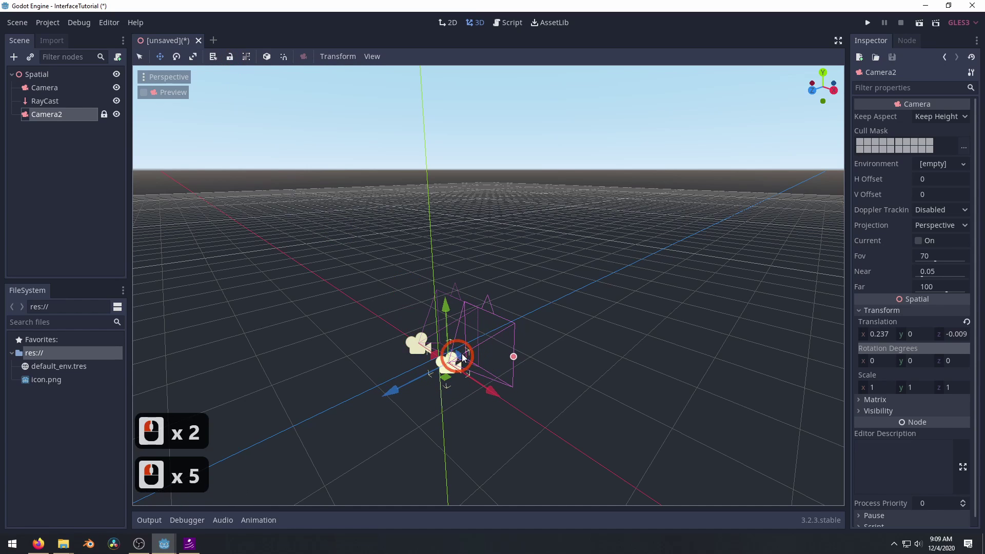
{"action": "left_click", "coordinate": [460, 351]}
{"action": "left_click", "coordinate": [440, 361]}
{"action": "left_click", "coordinate": [444, 360]}
{"action": "left_click", "coordinate": [430, 372]}
{"action": "left_click", "coordinate": [443, 359]}
{"action": "left_click", "coordinate": [450, 360]}
{"action": "left_click", "coordinate": [461, 374]}
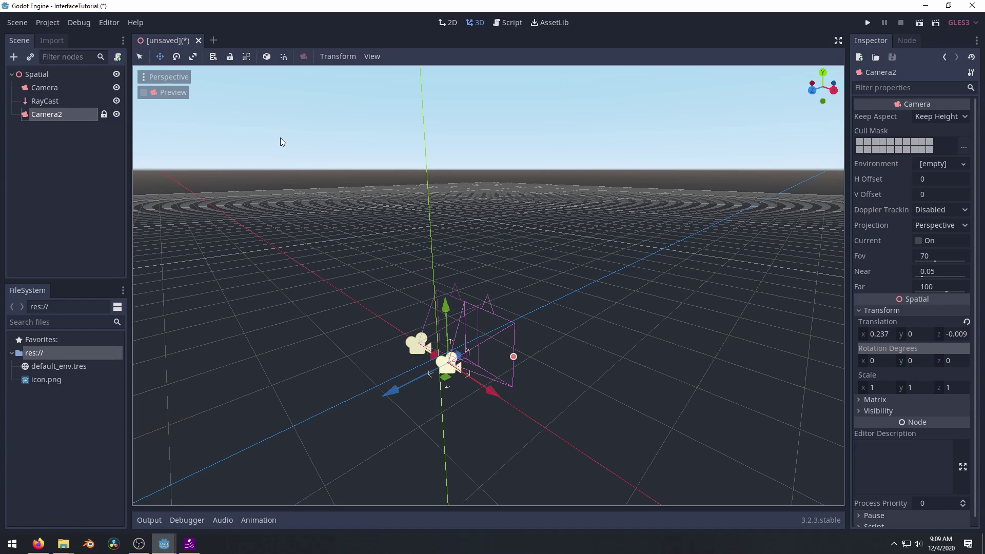
{"action": "left_click", "coordinate": [230, 58]}
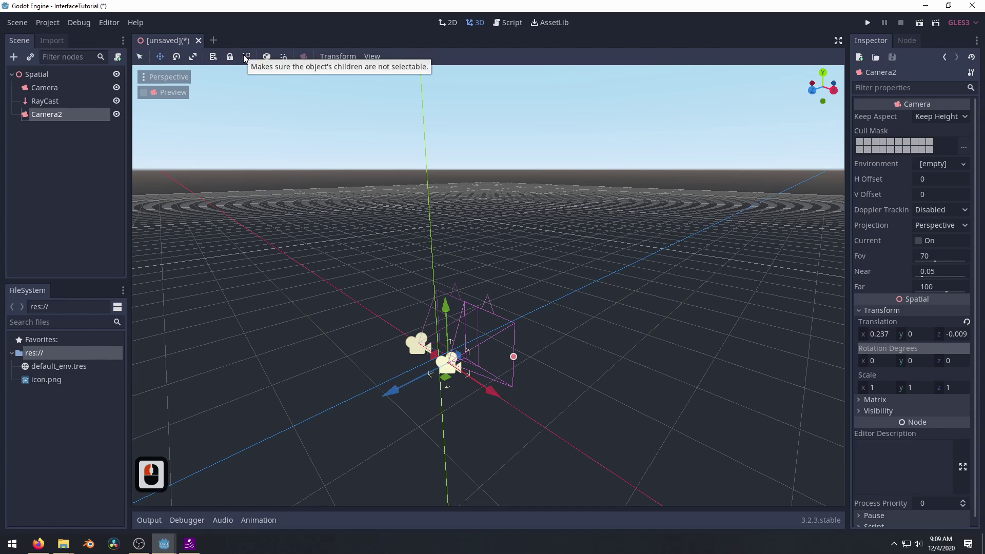
Step: Make Camera2's children unselectable and restore their ability to be selected
{"action": "left_click", "coordinate": [245, 57]}
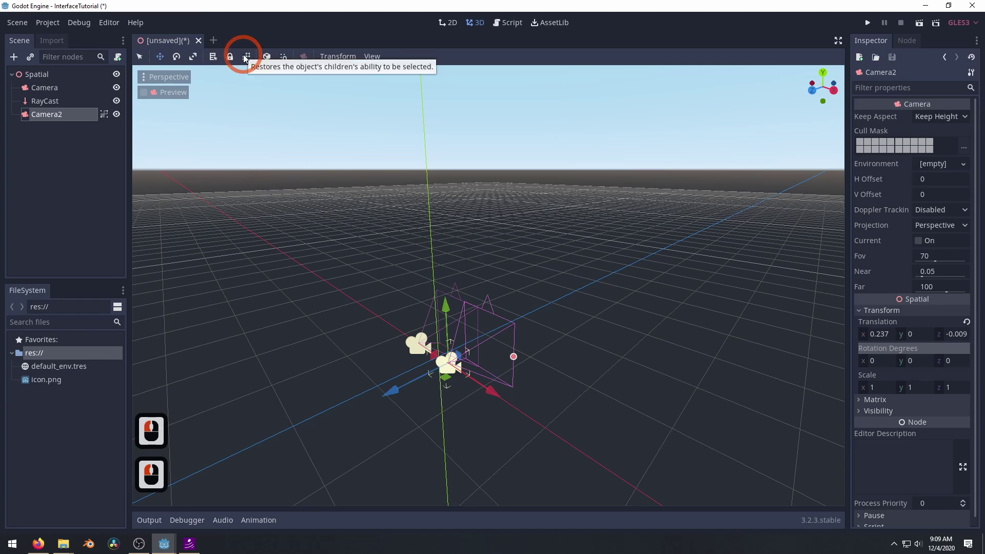
{"action": "left_click", "coordinate": [248, 57]}
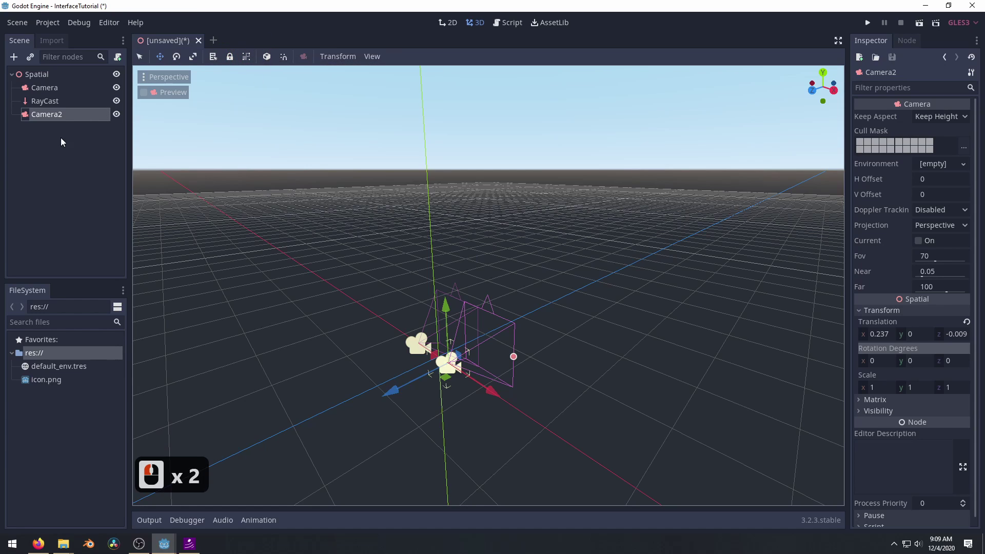
Step: Make Camera2 a child of Camera in the scene tree and make Camera's children unselectable
{"action": "left_click_drag", "start_coordinate": [48, 113], "coordinate": [53, 92]}
{"action": "double_click", "coordinate": [269, 56]}
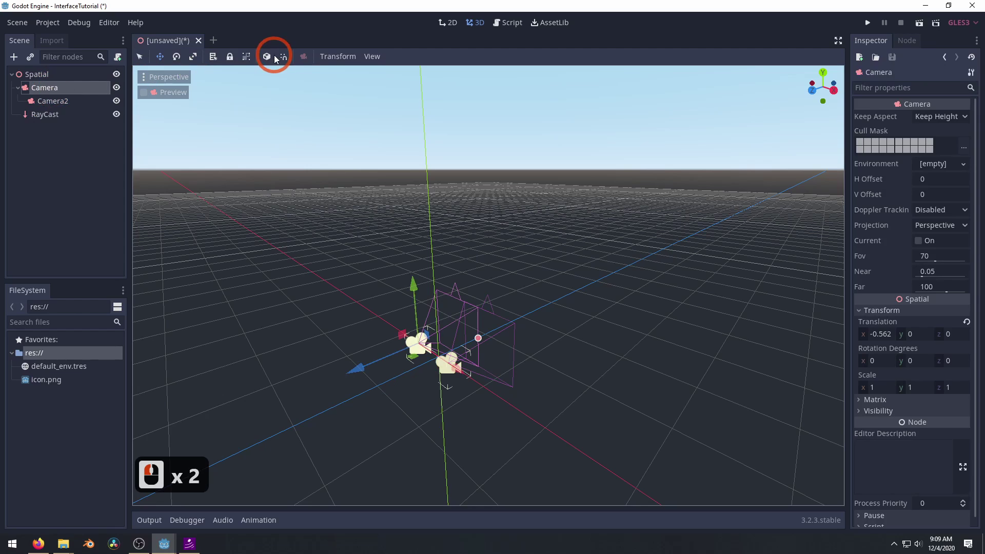
{"action": "left_click", "coordinate": [349, 206]}
{"action": "left_click", "coordinate": [425, 341]}
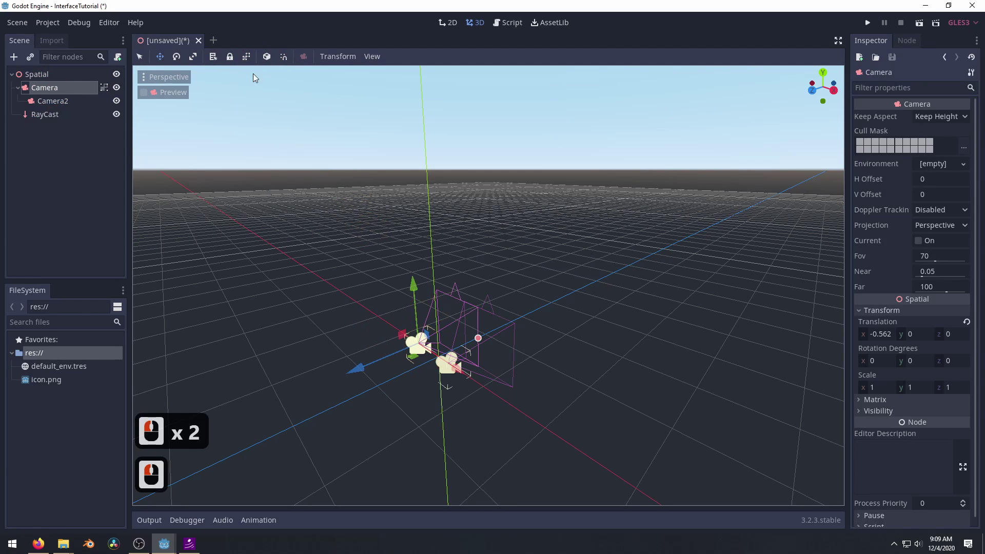
Step: Try to select Camera2 in the viewport, and move Camera to about x -0.345, y 0.015, z -0.063
{"action": "left_click", "coordinate": [447, 373]}
{"action": "triple_click", "coordinate": [447, 373]}
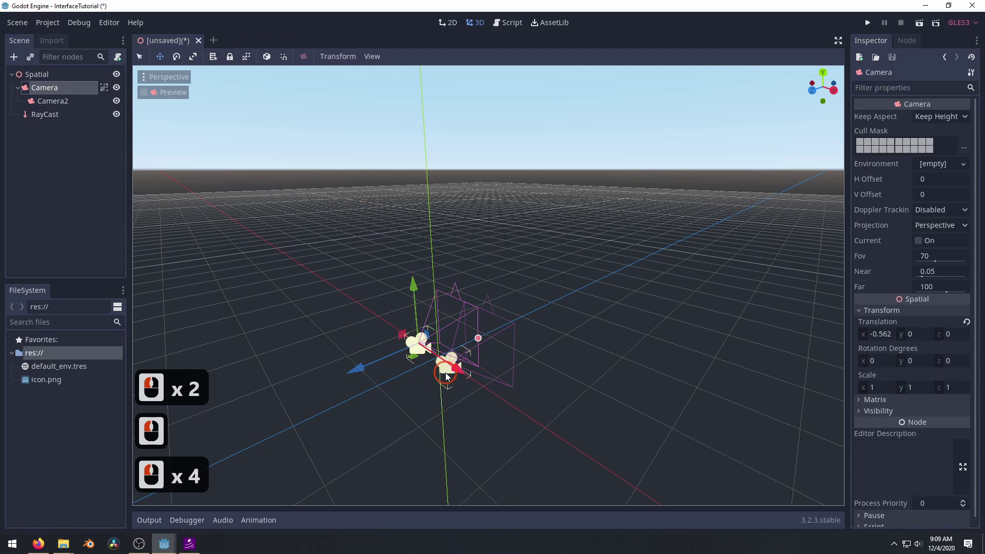
{"action": "middle_click_drag", "start_coordinate": [451, 375], "coordinate": [462, 398]}
{"action": "double_click", "coordinate": [462, 402]}
{"action": "left_click", "coordinate": [461, 400]}
{"action": "left_click_drag", "start_coordinate": [461, 400], "coordinate": [507, 401]}
{"action": "double_click", "coordinate": [340, 369]}
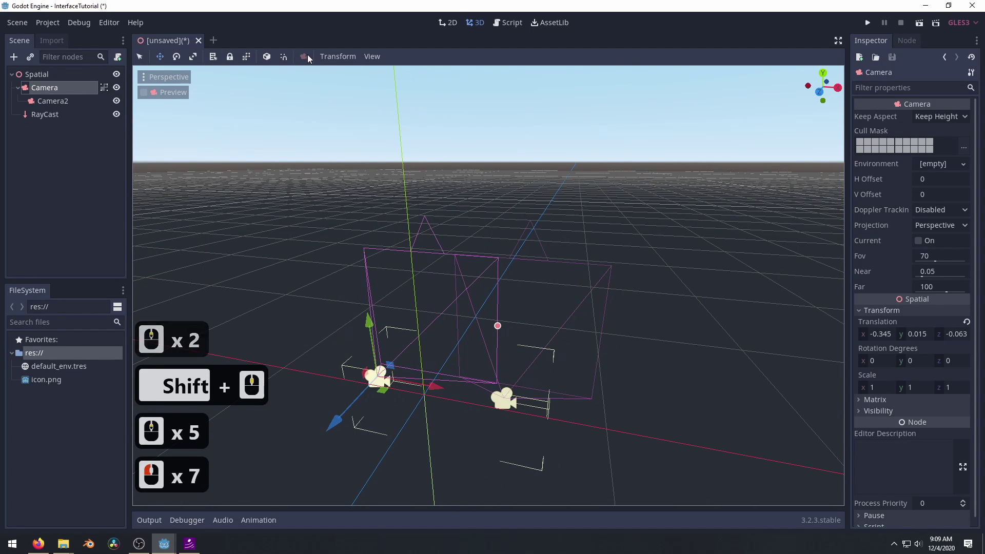
Step: Restore the selectability of Camera's children and switch to the select mode with Camera selected
{"action": "left_click", "coordinate": [246, 56]}
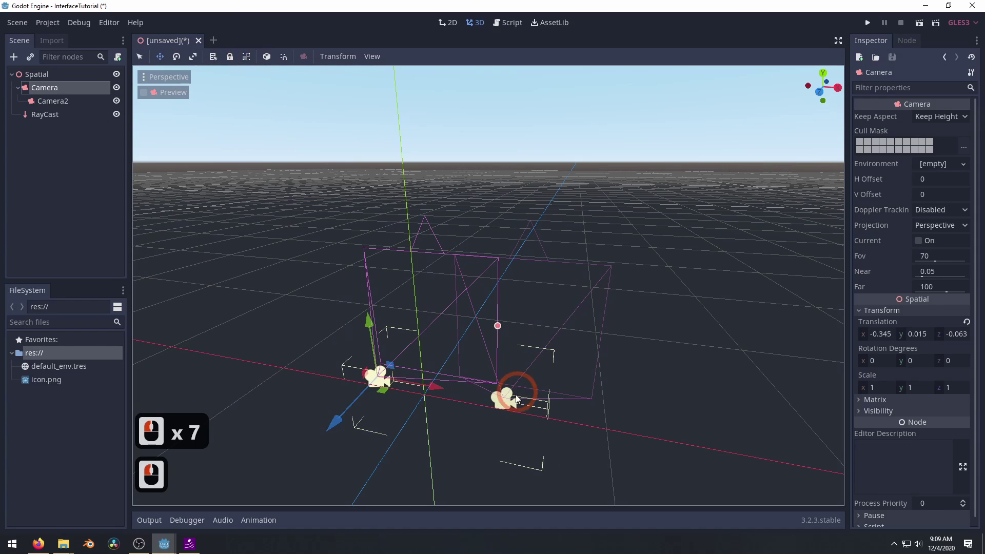
{"action": "double_click", "coordinate": [500, 402]}
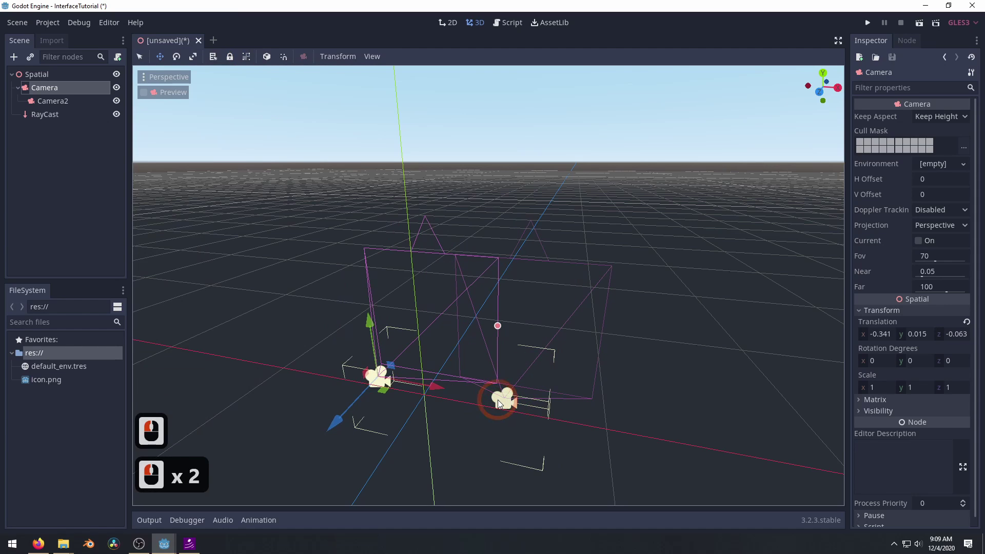
{"action": "key", "text": "q"}
{"action": "left_click", "coordinate": [451, 390]}
{"action": "double_click", "coordinate": [381, 378]}
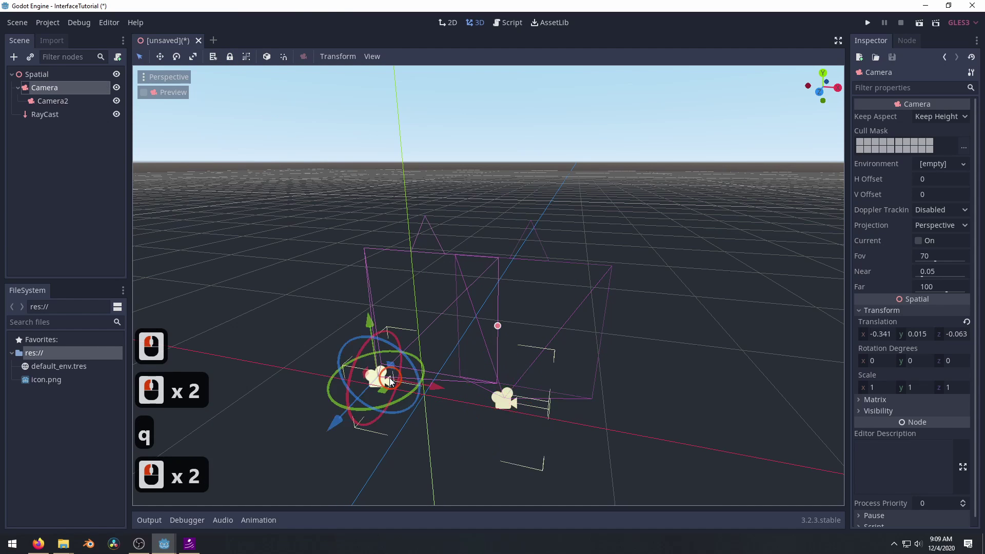
Step: Try to select Camera2 in the viewport with Camera's children made unselectable, and restore their selectability
{"action": "left_click", "coordinate": [495, 295]}
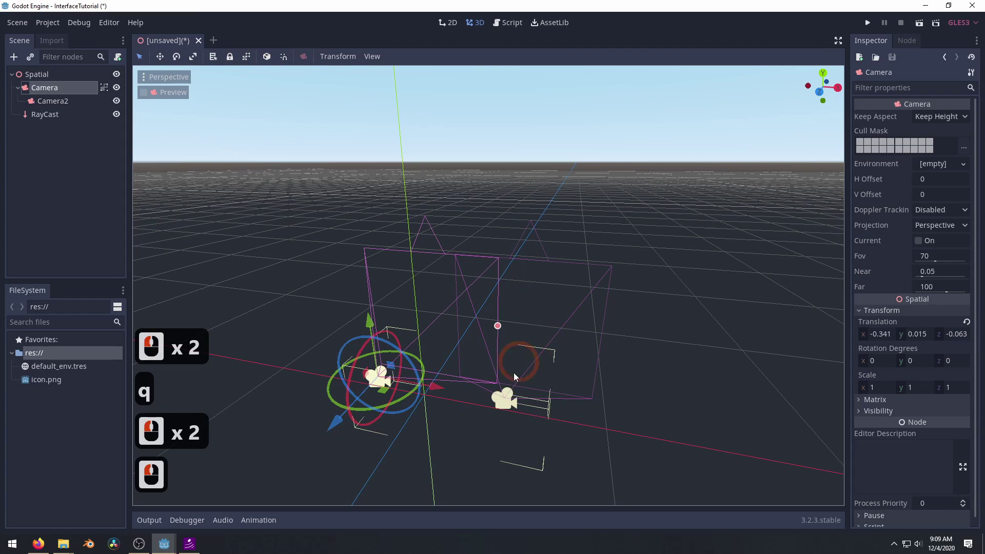
{"action": "left_click", "coordinate": [505, 402]}
{"action": "left_click", "coordinate": [504, 402]}
{"action": "triple_click", "coordinate": [505, 403]}
{"action": "left_click", "coordinate": [505, 404]}
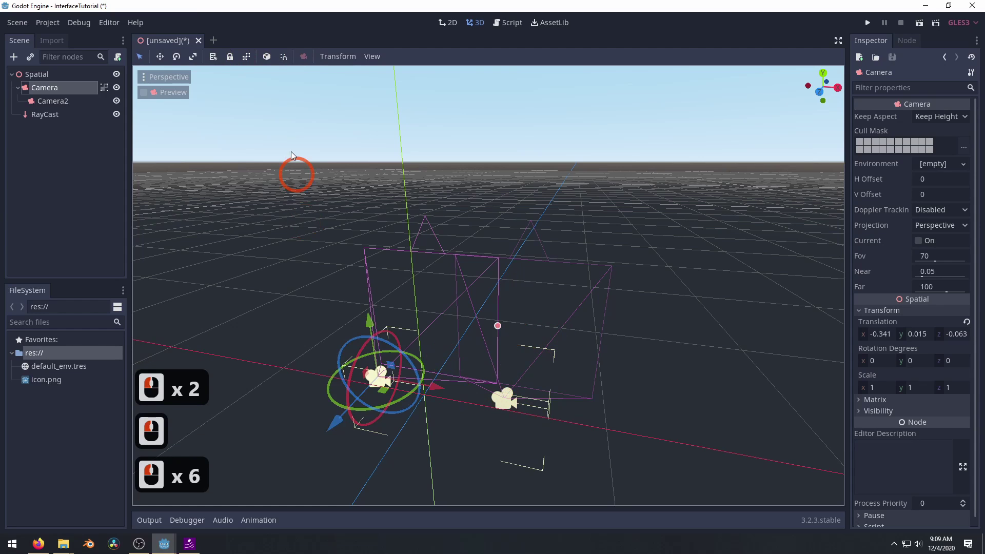
{"action": "left_click", "coordinate": [243, 57]}
Step: Select Camera2 and Camera in turn in the viewport, and switch local space on and off again, ending on Camera2
{"action": "left_click", "coordinate": [504, 400]}
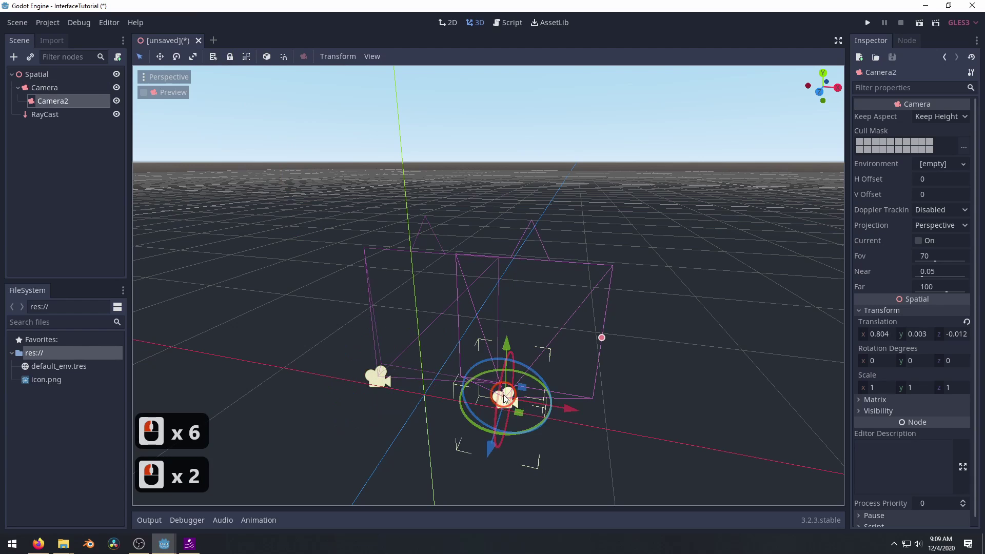
{"action": "left_click", "coordinate": [378, 376]}
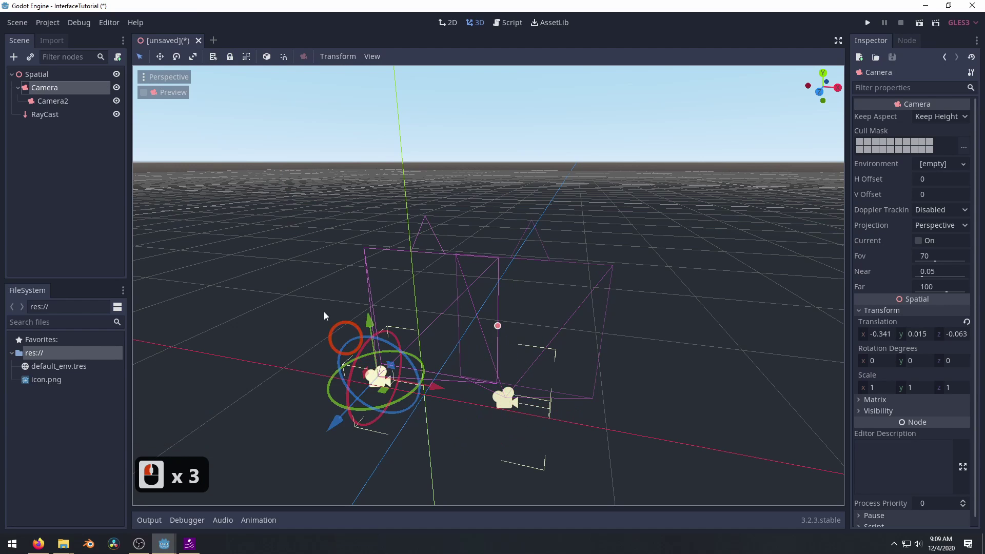
{"action": "left_click", "coordinate": [266, 56]}
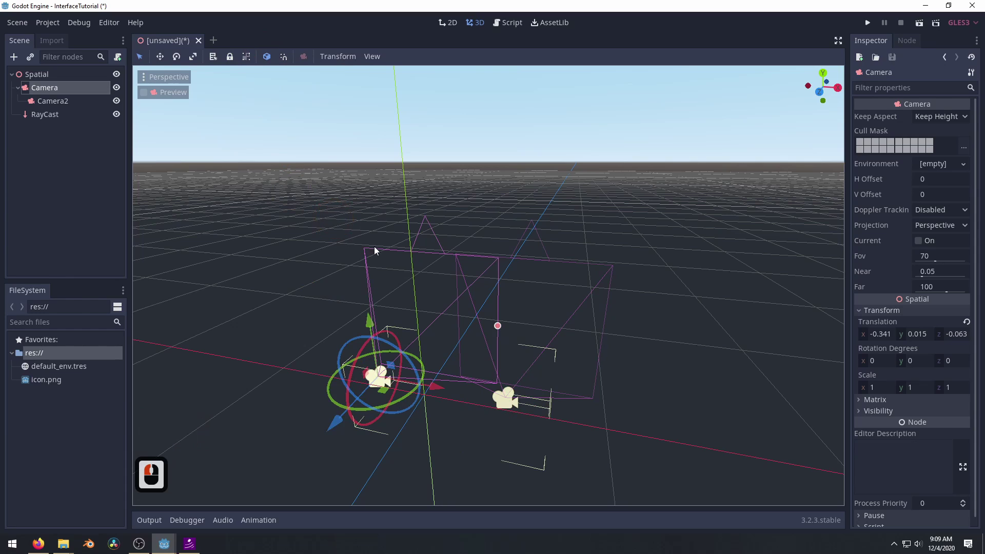
{"action": "left_click", "coordinate": [506, 394]}
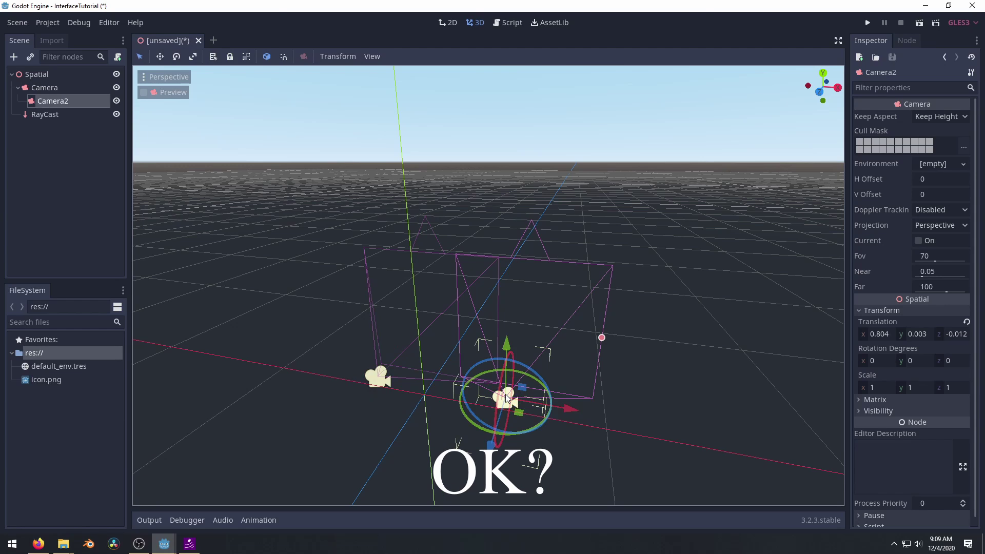
{"action": "left_click", "coordinate": [268, 57]}
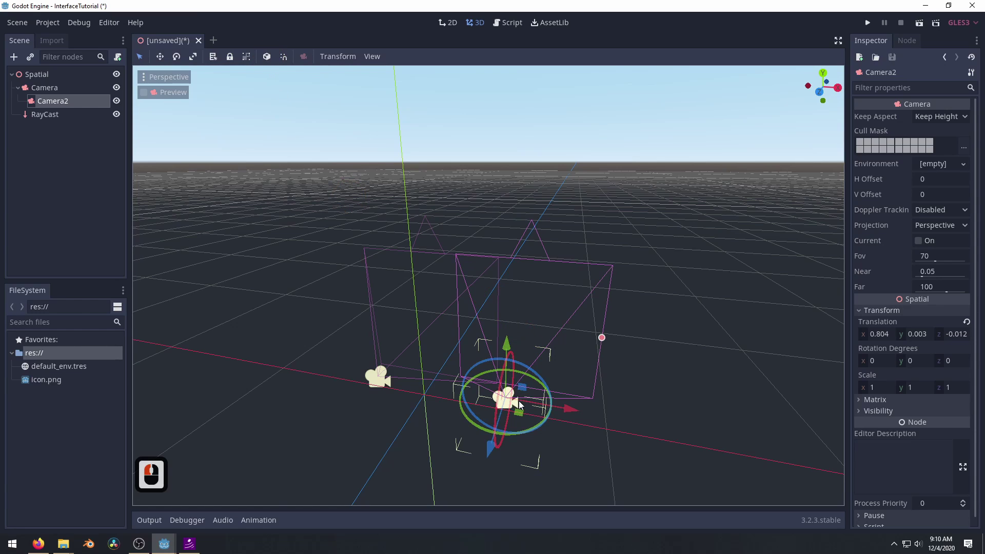
Step: Rotate Camera2 with its gizmo to about 26.02 degrees on y and -38.31 degrees on z
{"action": "middle_click_drag", "start_coordinate": [501, 365], "coordinate": [470, 395]}
{"action": "middle_click_drag", "start_coordinate": [470, 395], "coordinate": [458, 332], "text": "shift"}
{"action": "scroll", "coordinate": [540, 350], "scroll_direction": "up", "scroll_amount": 4}
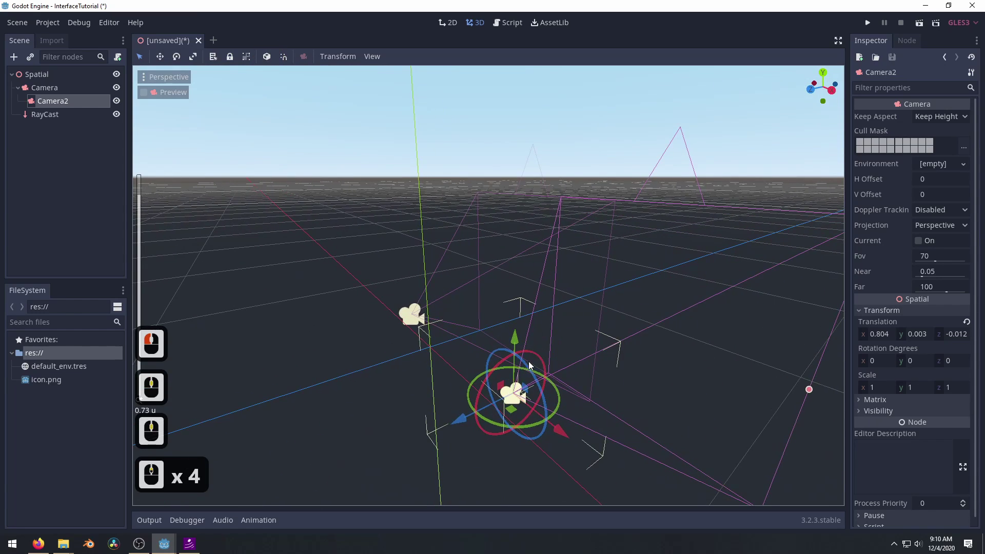
{"action": "left_click_drag", "start_coordinate": [524, 365], "coordinate": [496, 378]}
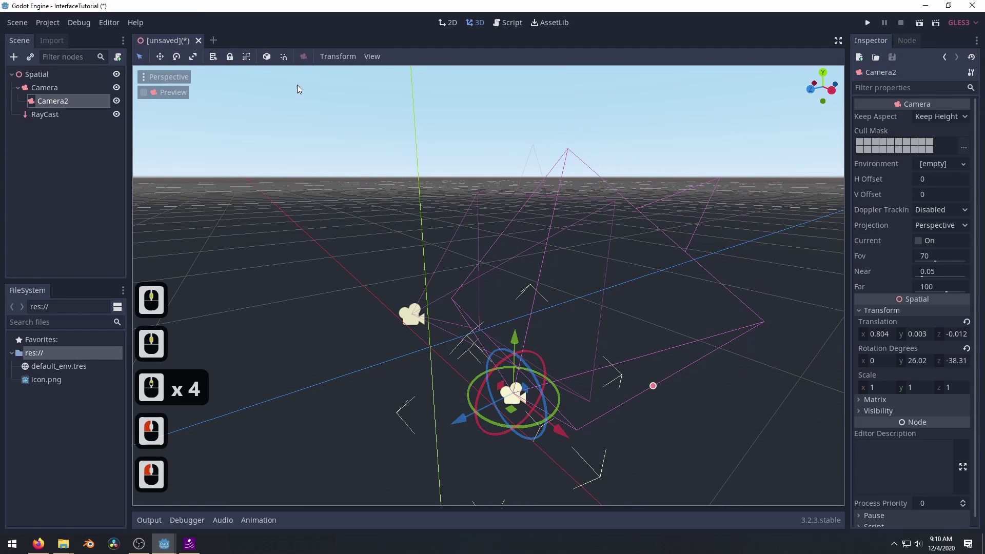
Step: Switch local space on and off again for the rotated Camera2 to compare the gizmo orientations
{"action": "left_click", "coordinate": [267, 57]}
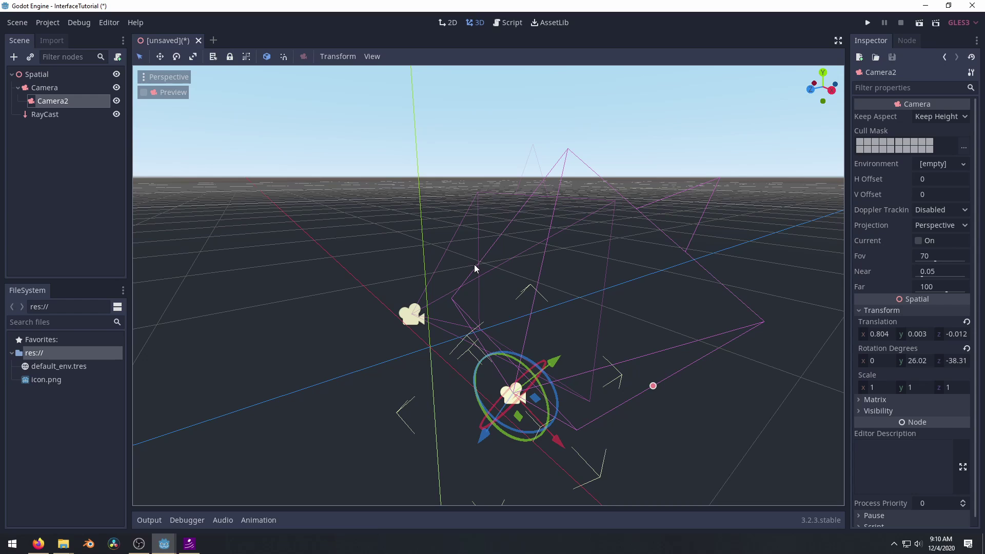
{"action": "left_click", "coordinate": [265, 57]}
Step: Turn on snapping and try to move Camera2 with its gizmo
{"action": "left_click", "coordinate": [284, 56]}
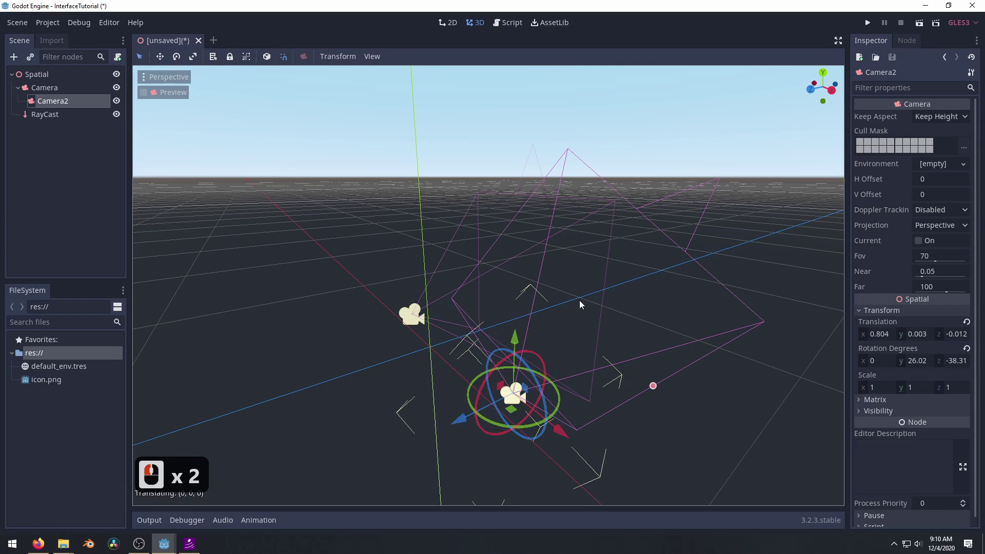
{"action": "left_click", "coordinate": [510, 410]}
{"action": "left_click", "coordinate": [524, 380]}
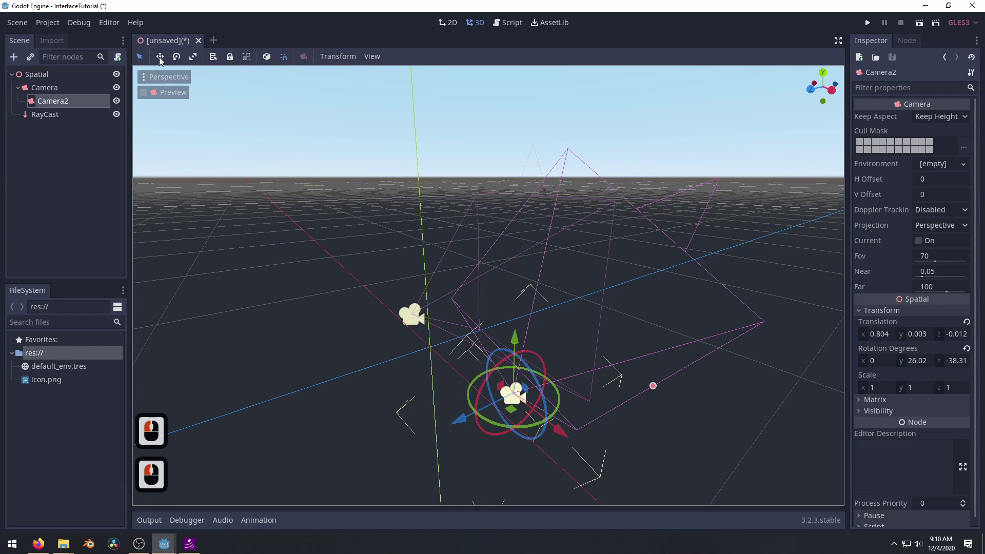
{"action": "mouse_move", "coordinate": [514, 338]}
{"action": "left_mouse_down"}
{"action": "mouse_move", "coordinate": [514, 320]}
{"action": "mouse_move", "coordinate": [510, 345]}
{"action": "left_mouse_up"}
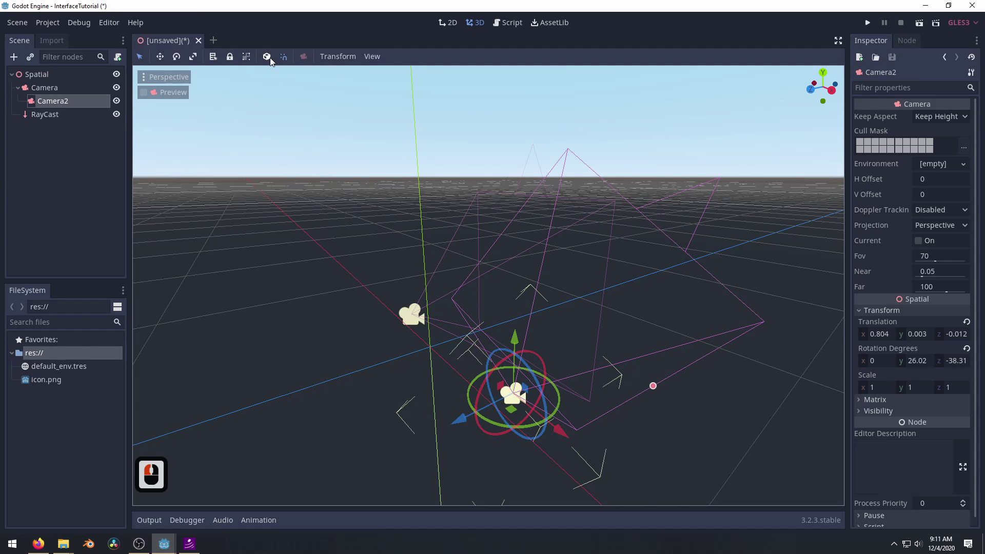
Step: Select Camera, try to move it with its gizmo while snapping is on, and turn snapping off
{"action": "left_click", "coordinate": [69, 89]}
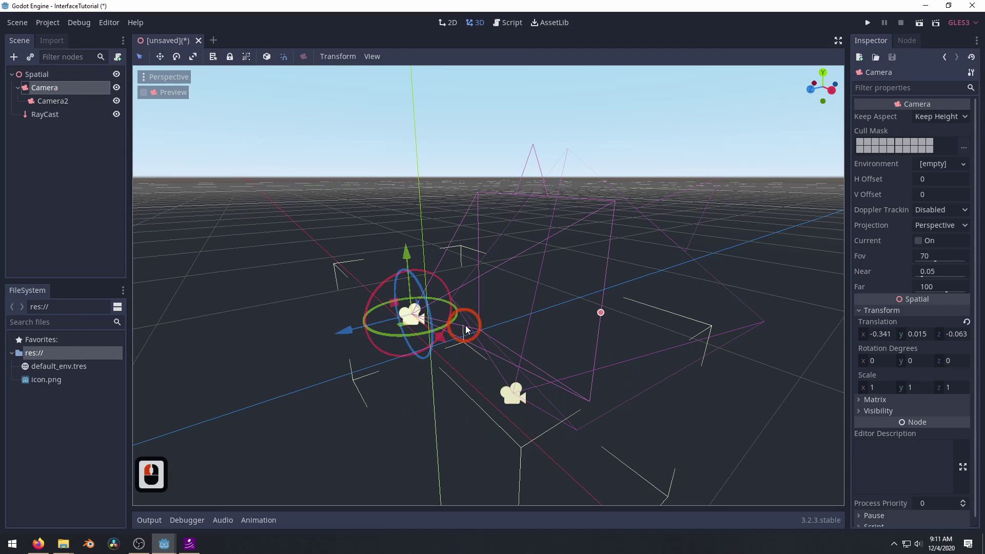
{"action": "left_click_drag", "start_coordinate": [401, 331], "coordinate": [493, 400]}
{"action": "left_click", "coordinate": [398, 334]}
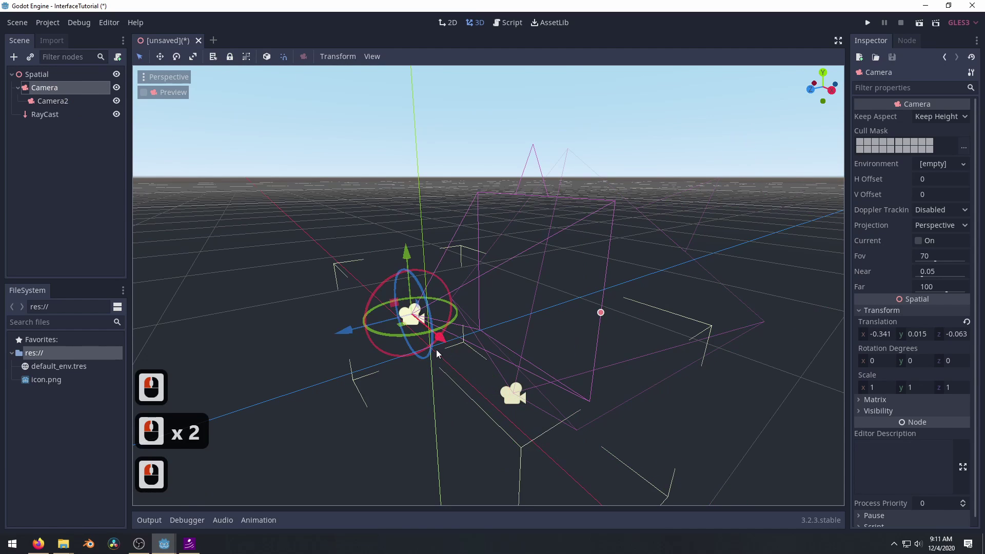
{"action": "left_click_drag", "start_coordinate": [442, 341], "coordinate": [452, 383]}
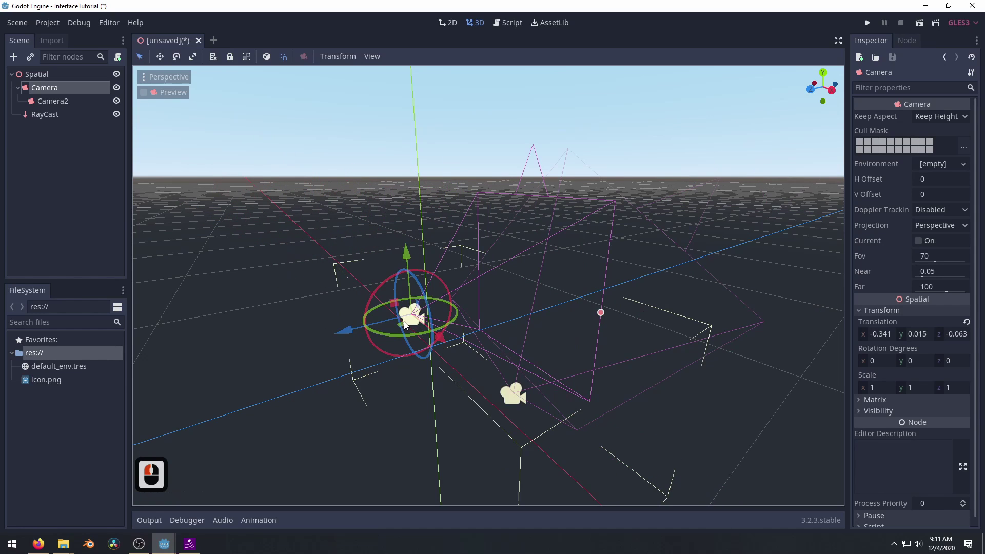
{"action": "left_click_drag", "start_coordinate": [401, 324], "coordinate": [470, 337]}
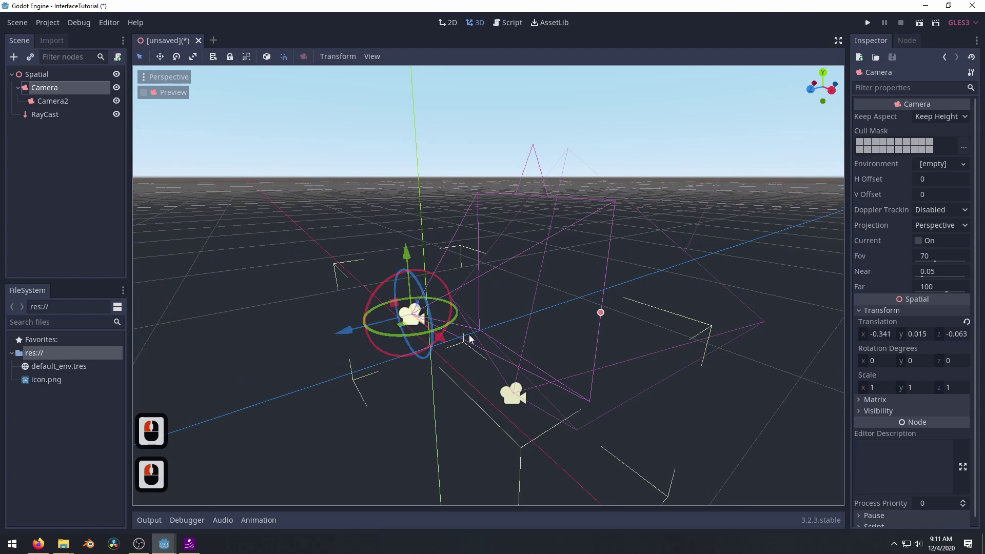
{"action": "left_click", "coordinate": [285, 57]}
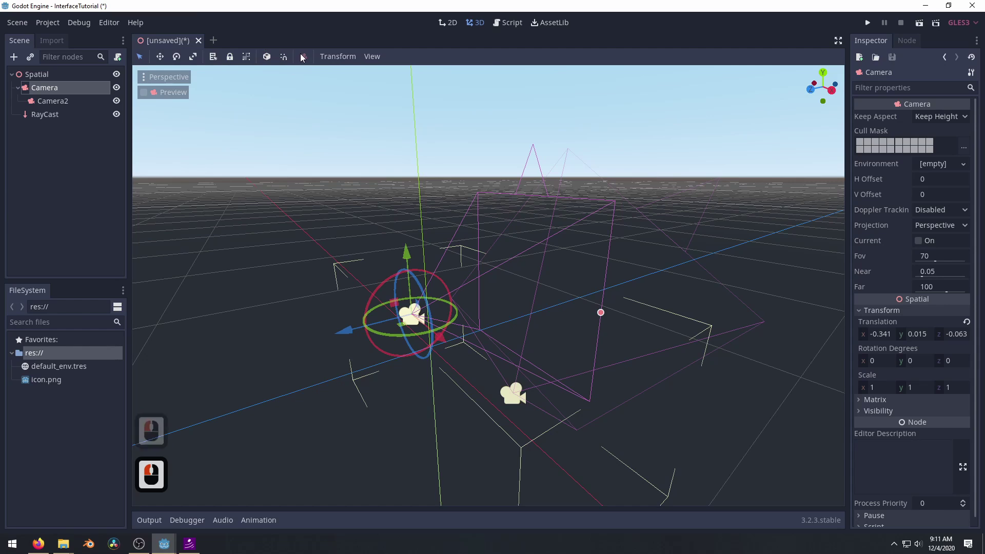
Step: Try to turn on the game camera override
{"action": "left_click", "coordinate": [303, 57]}
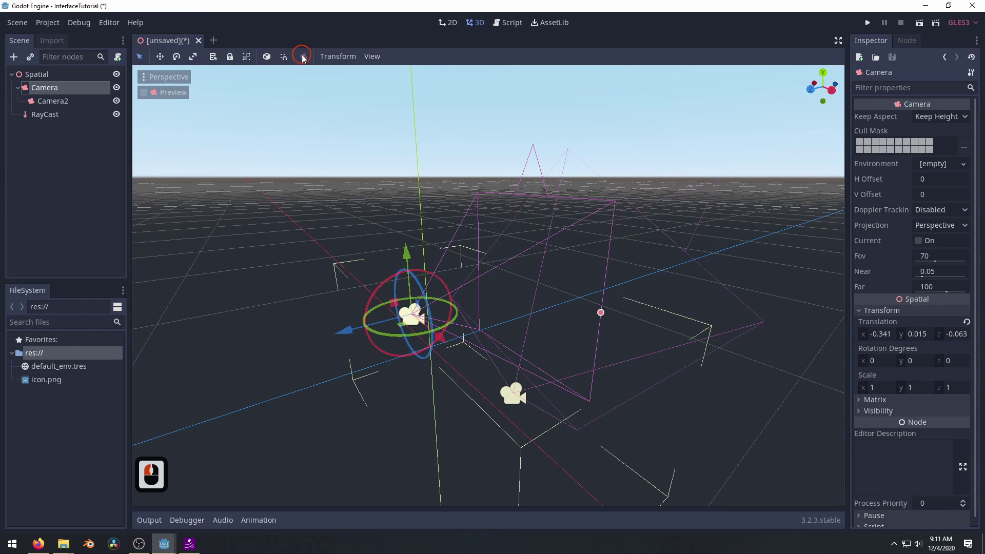
{"action": "left_click", "coordinate": [303, 58]}
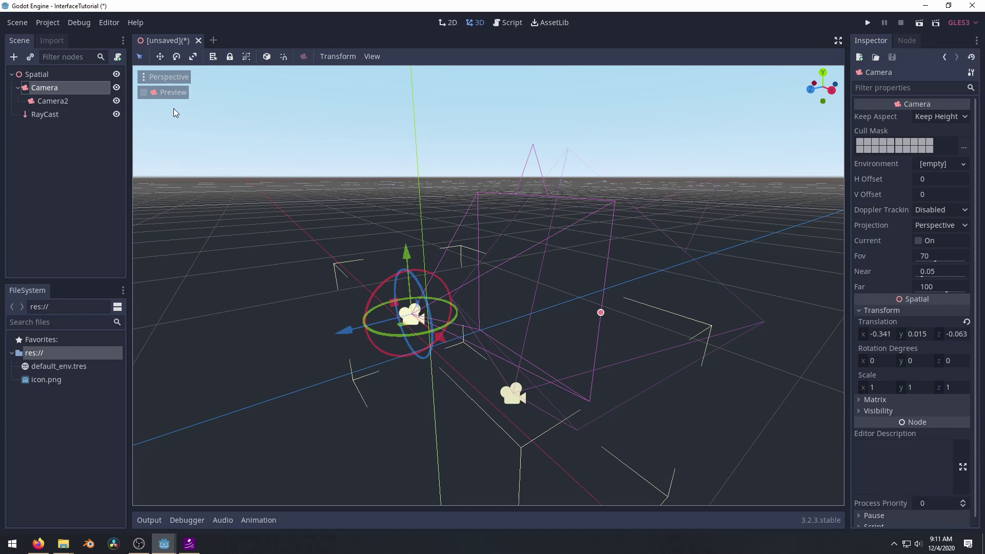
Step: Toggle the preview through Camera on and off twice, ending in the regular perspective view
{"action": "left_click", "coordinate": [144, 93]}
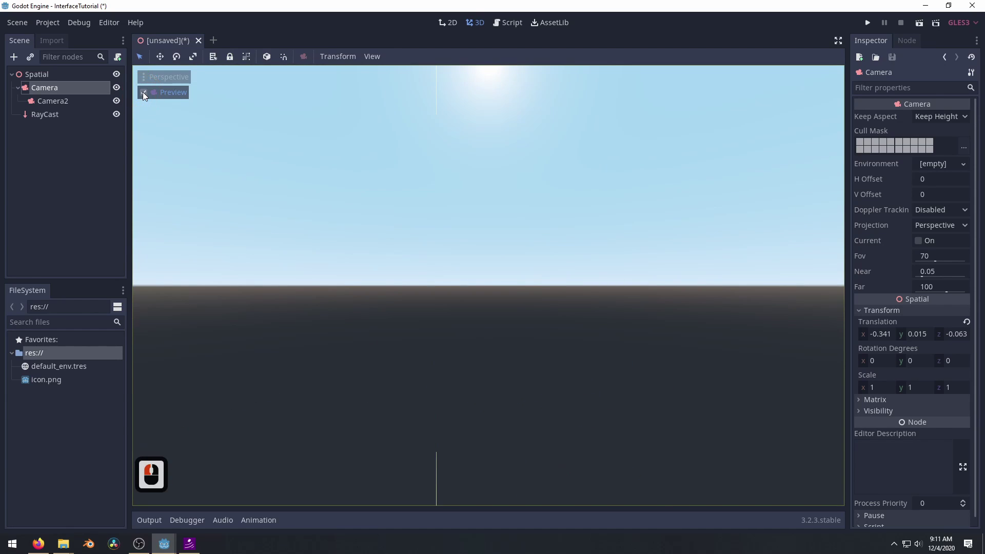
{"action": "left_click", "coordinate": [143, 93]}
{"action": "left_click", "coordinate": [144, 93]}
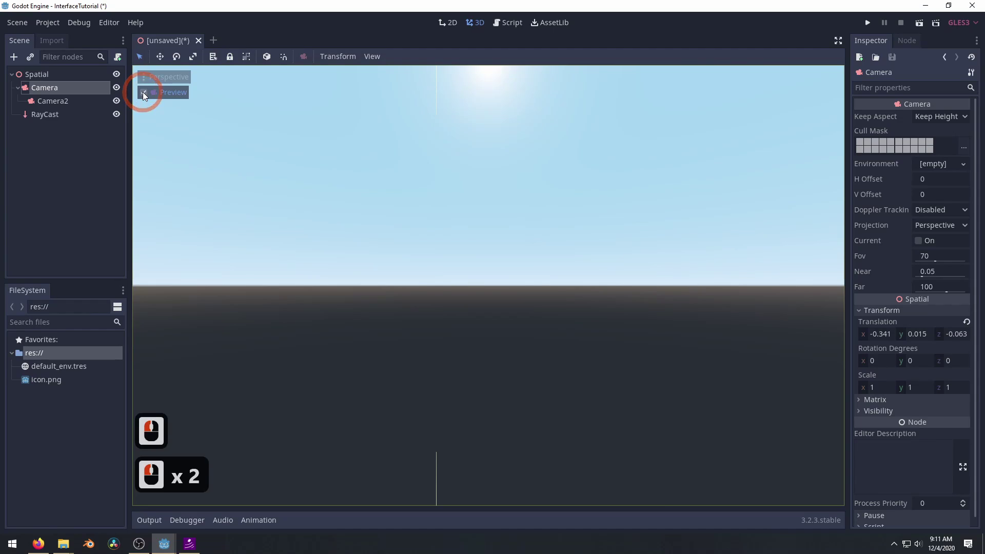
{"action": "left_click", "coordinate": [144, 93]}
Step: Review the viewport's perspective and display options, the transform options, and the viewport layout and grid options
{"action": "left_click", "coordinate": [144, 78]}
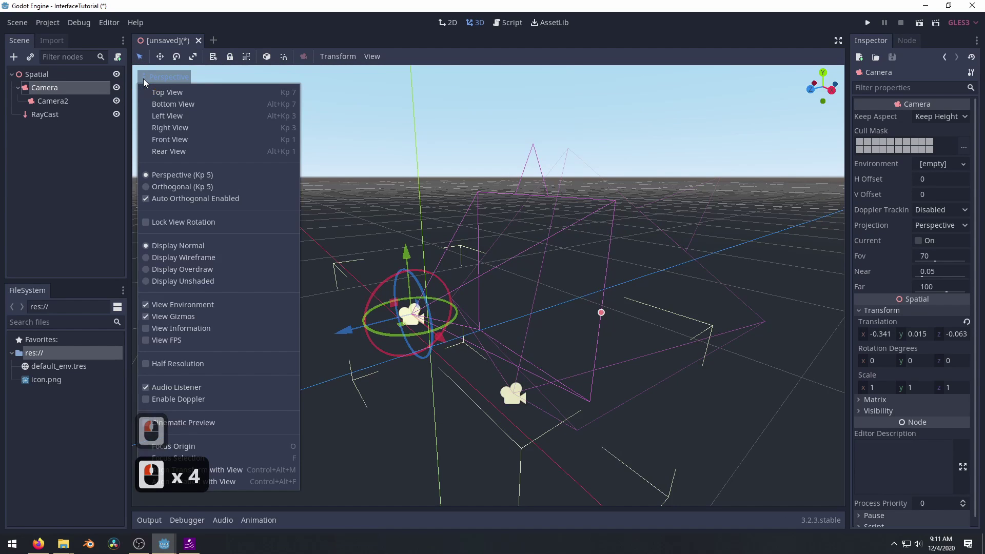
{"action": "left_click", "coordinate": [329, 216]}
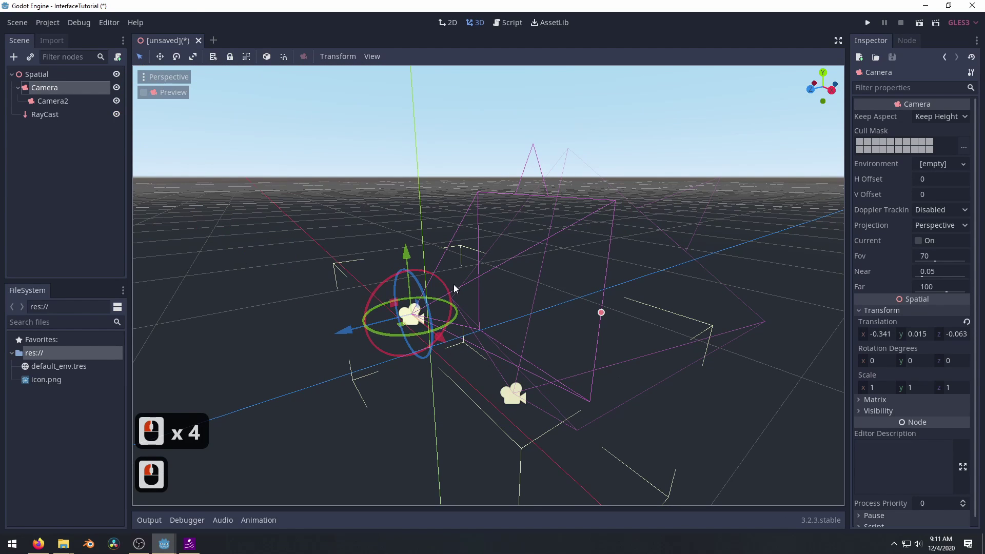
{"action": "left_click", "coordinate": [144, 76]}
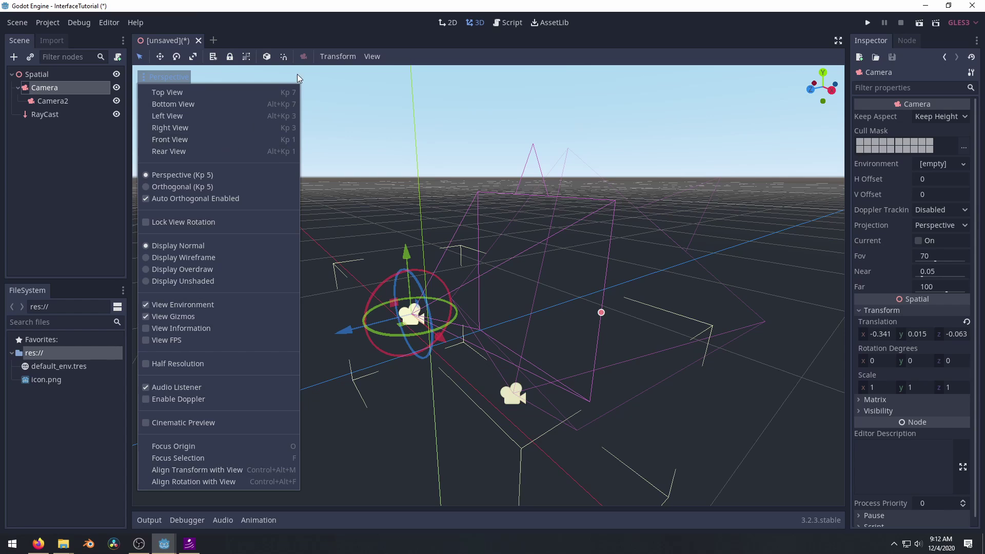
{"action": "left_click", "coordinate": [341, 55]}
{"action": "left_click", "coordinate": [341, 55]}
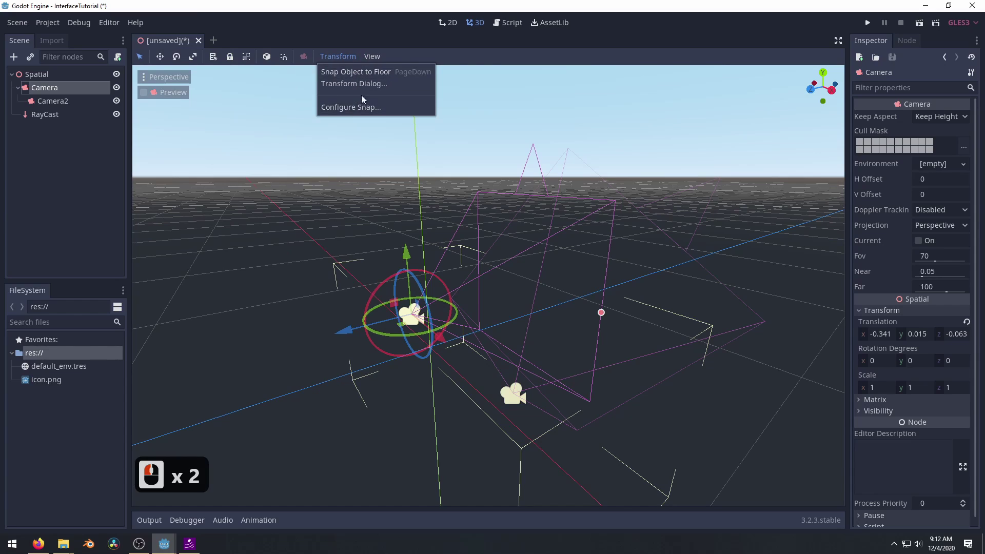
{"action": "mouse_move", "coordinate": [377, 56]}
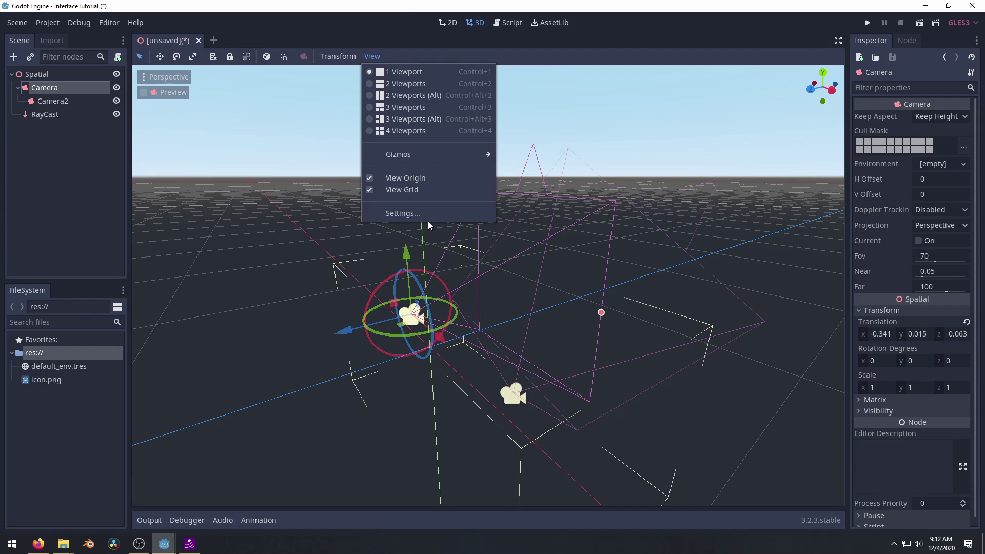
{"action": "left_click", "coordinate": [61, 189]}
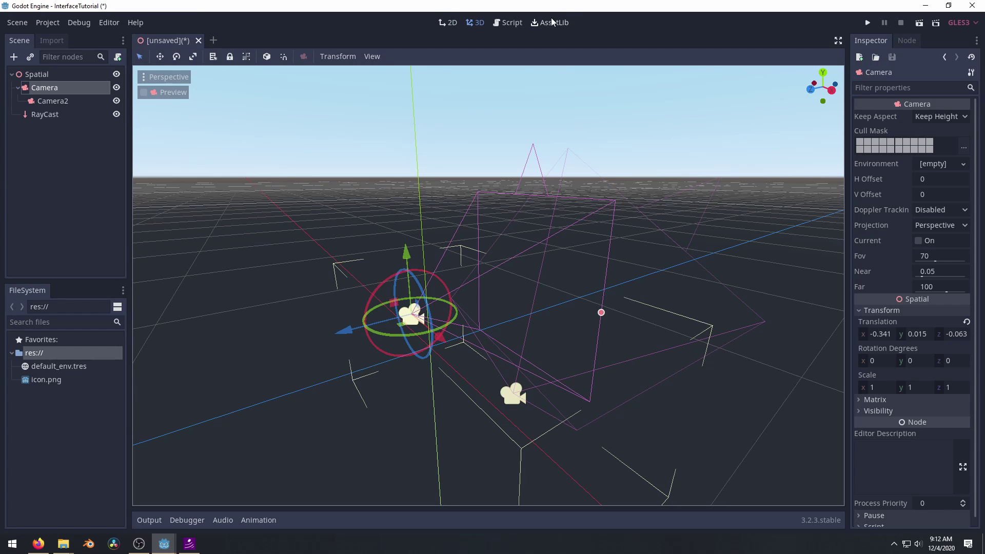
Step: Select the root Spatial node, switch to the 2D workspace and start creating a child node
{"action": "left_click", "coordinate": [448, 24]}
{"action": "scroll", "coordinate": [347, 273], "scroll_direction": "down", "scroll_amount": 6}
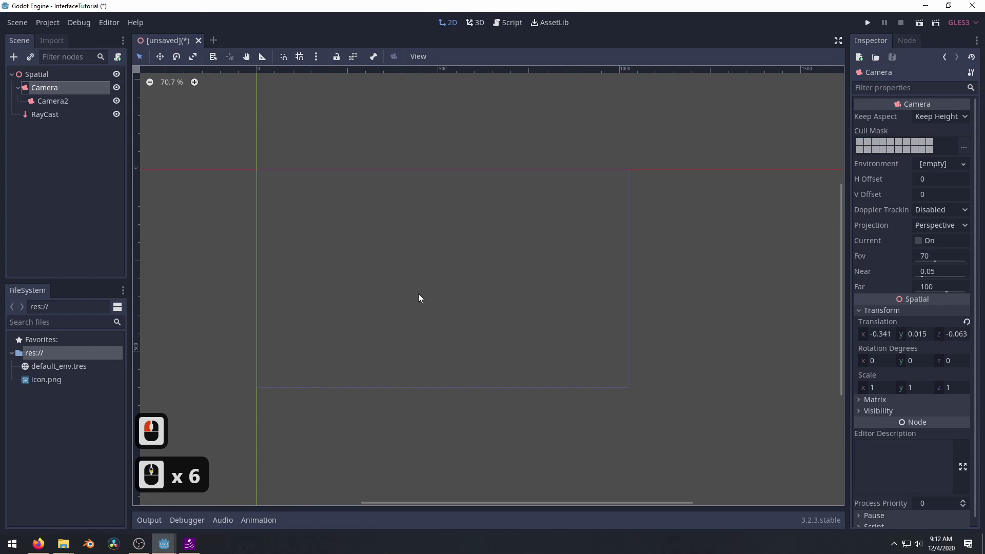
{"action": "right_click", "coordinate": [36, 75]}
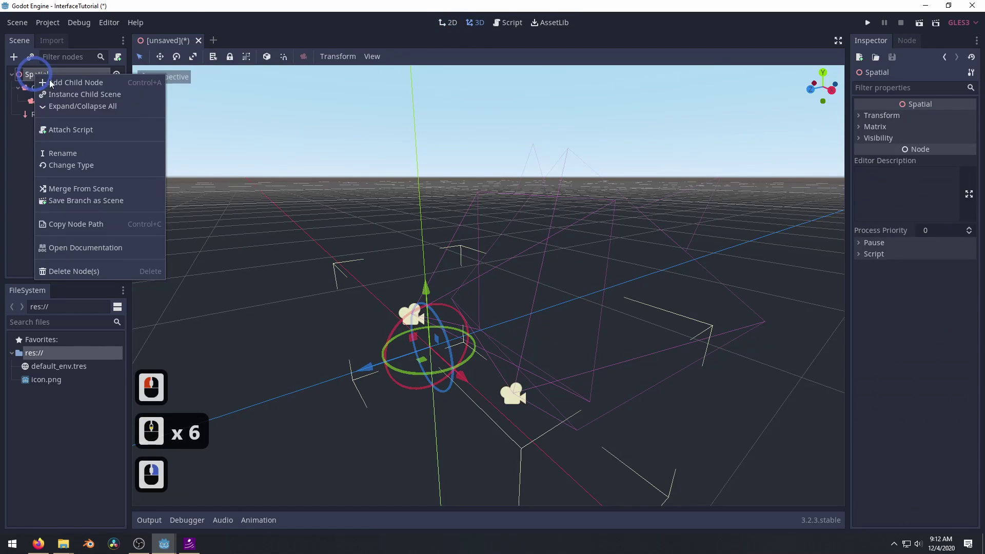
{"action": "left_click", "coordinate": [436, 25]}
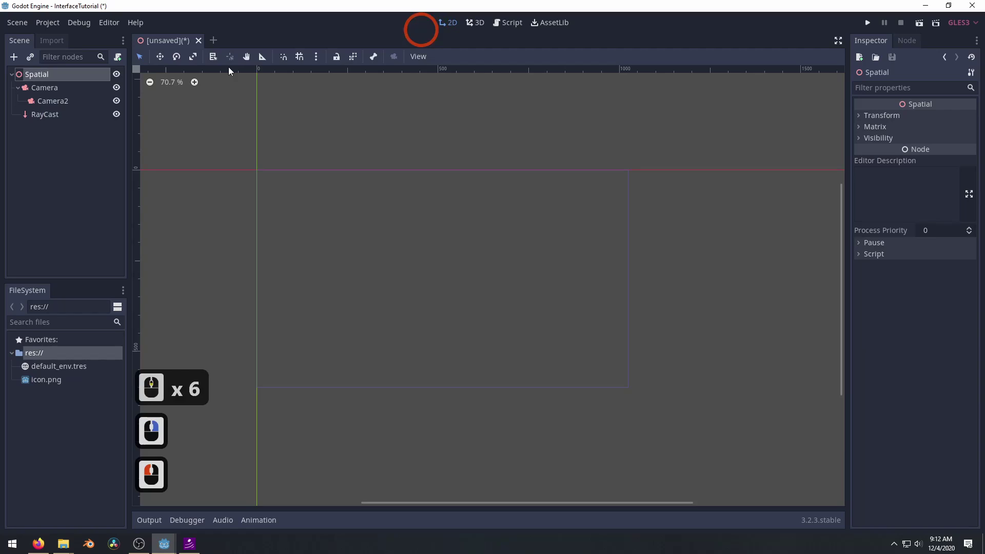
{"action": "left_click", "coordinate": [31, 168]}
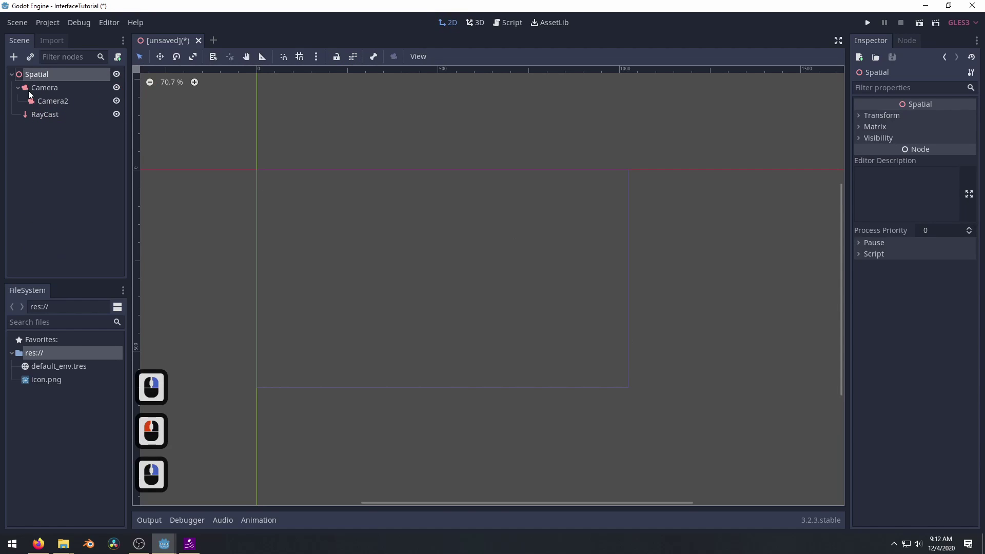
{"action": "left_click", "coordinate": [14, 58]}
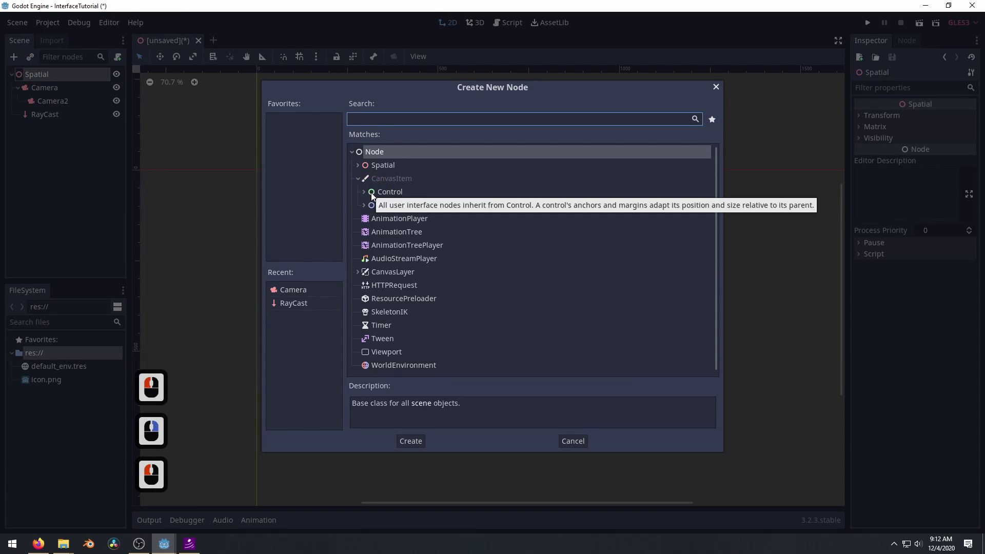
{"action": "type", "text": "interac"}
{"action": "key", "text": "BackSpace"}
{"action": "key", "text": "BackSpace"}
{"action": "key", "text": "BackSpace"}
{"action": "key", "text": "BackSpace"}
{"action": "key", "text": "BackSpace"}
{"action": "key", "text": "BackSpace"}
{"action": "key", "text": "BackSpace"}
{"action": "key", "text": "BackSpace"}
{"action": "key", "text": "BackSpace"}
{"action": "key", "text": "BackSpace"}
{"action": "key", "text": "BackSpace"}
{"action": "key", "text": "BackSpace"}
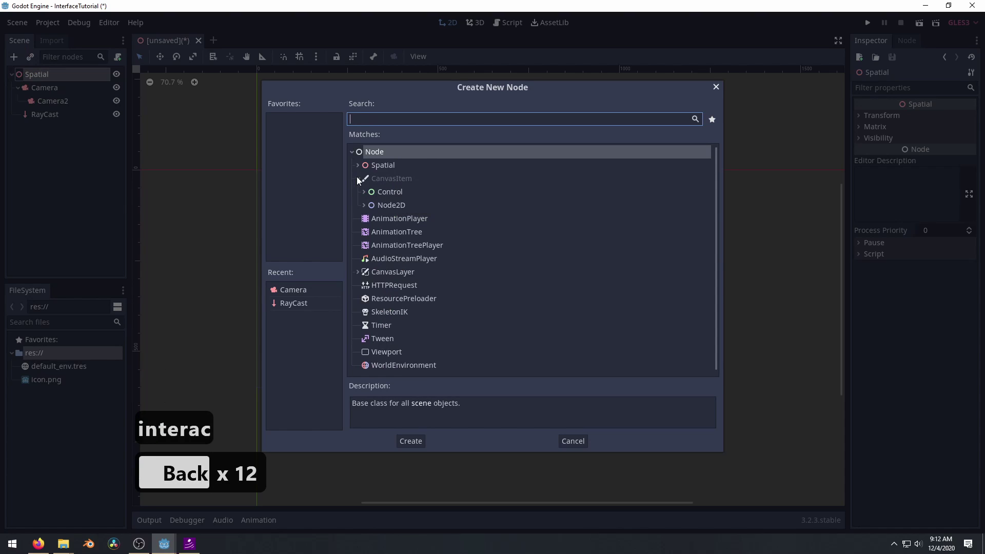
Step: Create a Control node under Spatial and enlarge it to about 300 by 600 pixels, reaching the frame's lower edge
{"action": "left_click", "coordinate": [359, 178]}
{"action": "left_click", "coordinate": [359, 179]}
{"action": "double_click", "coordinate": [378, 191]}
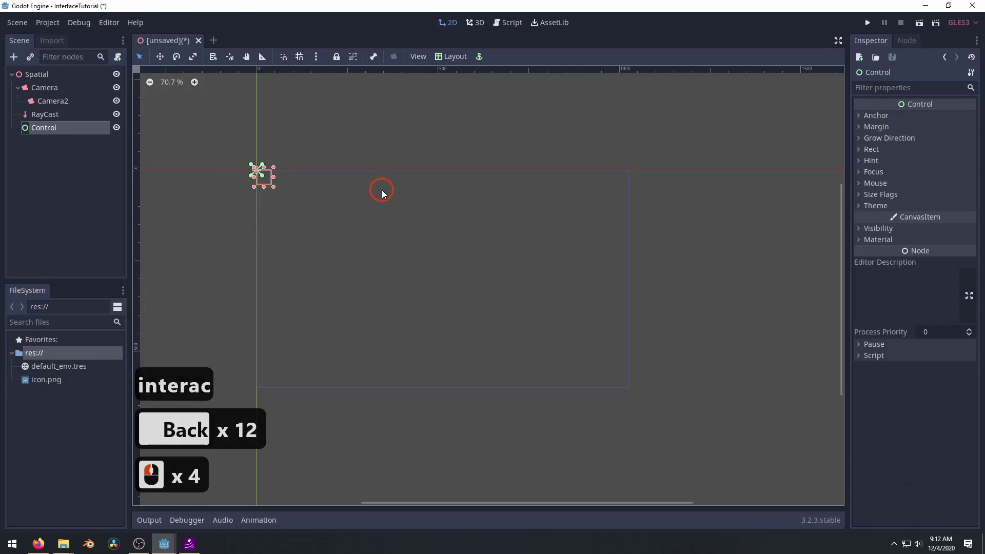
{"action": "left_click_drag", "start_coordinate": [274, 186], "coordinate": [367, 389]}
Step: Add an ItemList node as a child of Control and enlarge it to about 350 by 490 pixels
{"action": "right_click", "coordinate": [42, 132]}
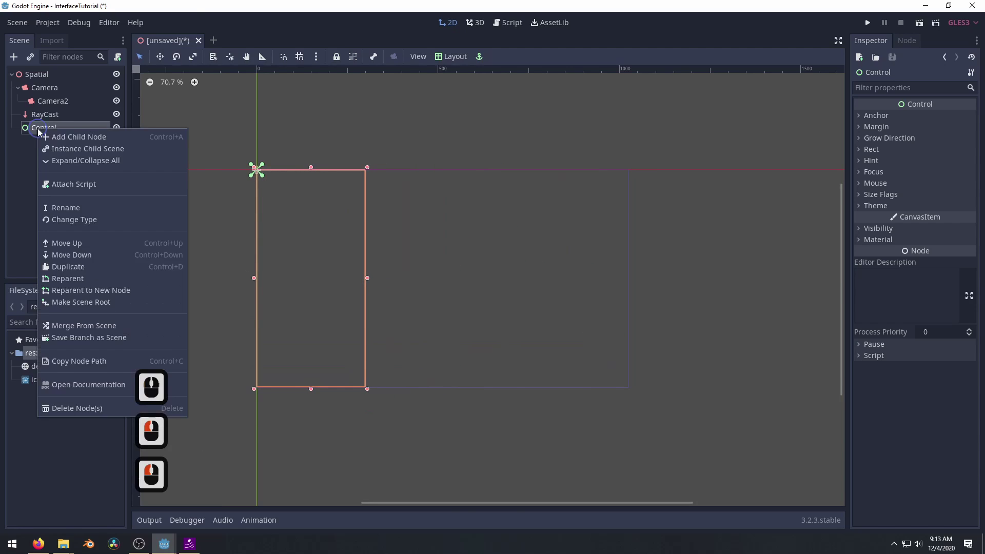
{"action": "left_click", "coordinate": [62, 136]}
{"action": "left_click", "coordinate": [364, 191]}
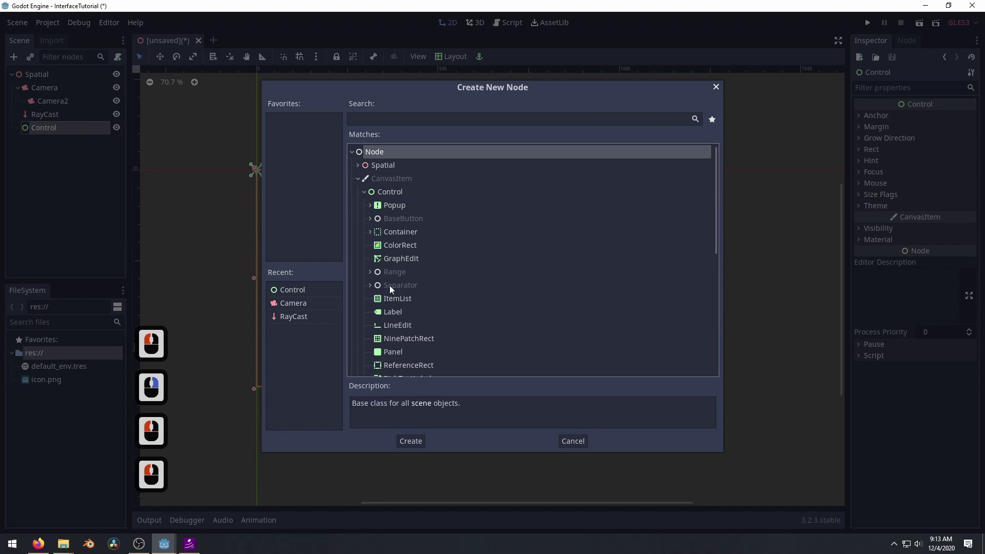
{"action": "double_click", "coordinate": [389, 299]}
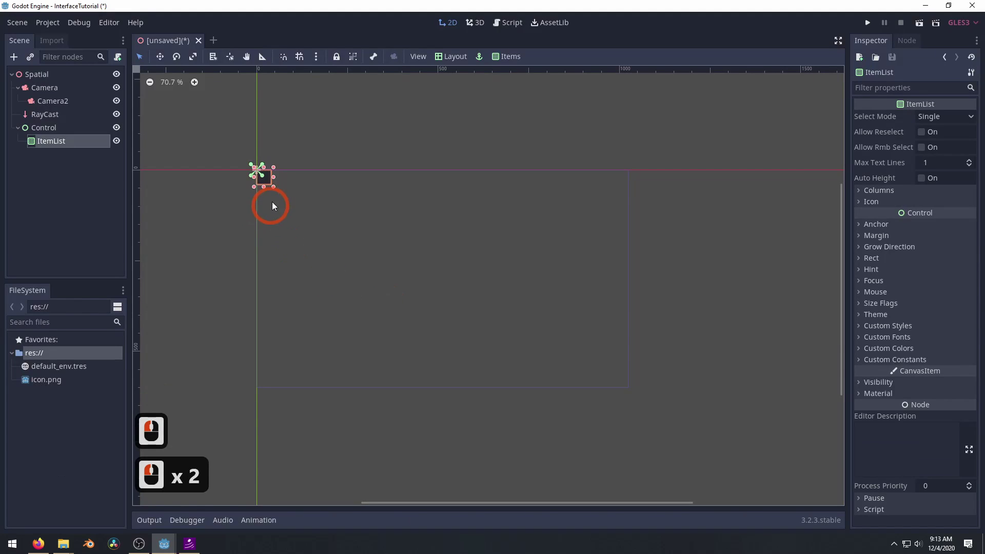
{"action": "left_click_drag", "start_coordinate": [273, 188], "coordinate": [385, 352]}
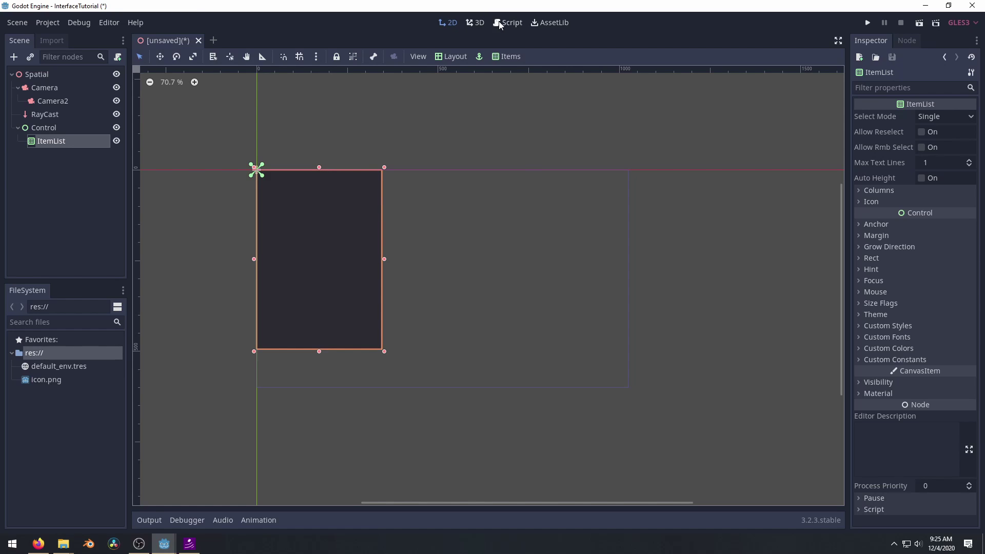
Step: Switch to the Script workspace and create a GDScript file named helloworld.gd that inherits Node and uses the Default template
{"action": "left_click", "coordinate": [475, 22]}
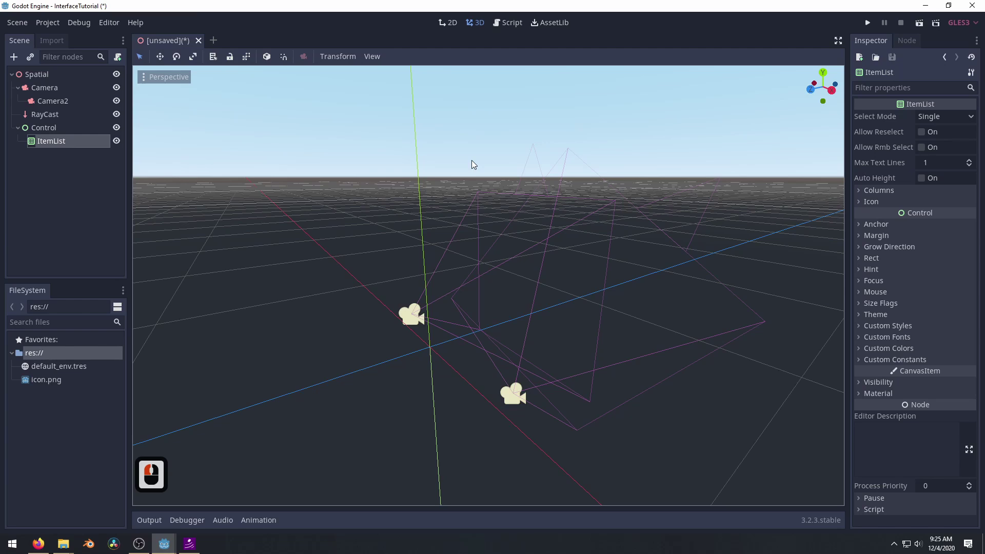
{"action": "left_click", "coordinate": [499, 23]}
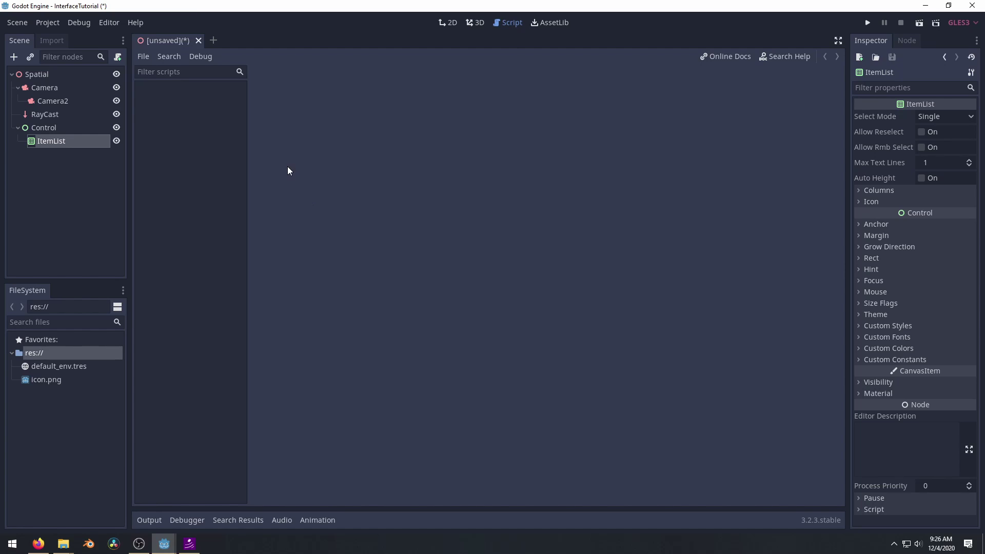
{"action": "left_click", "coordinate": [149, 72]}
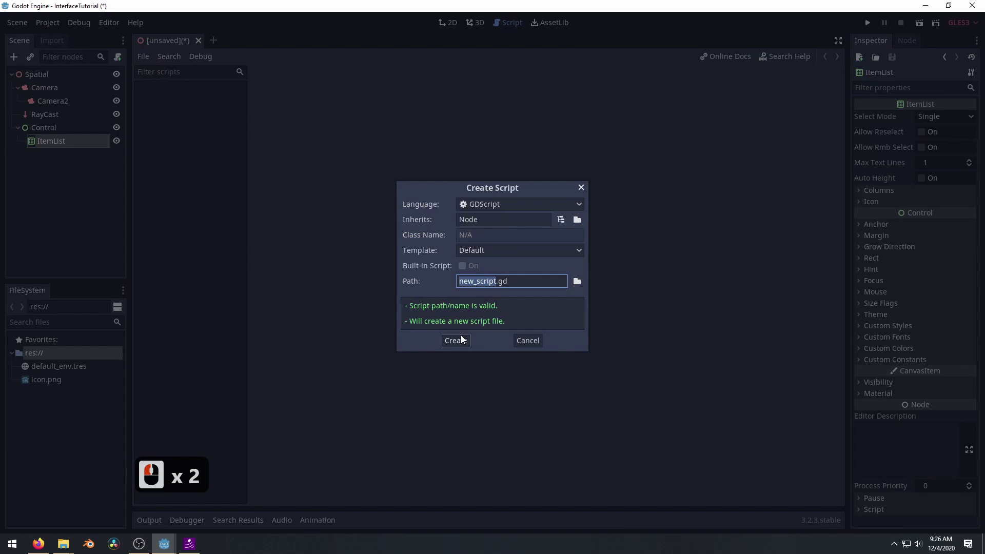
{"action": "type", "text": "helloworld"}
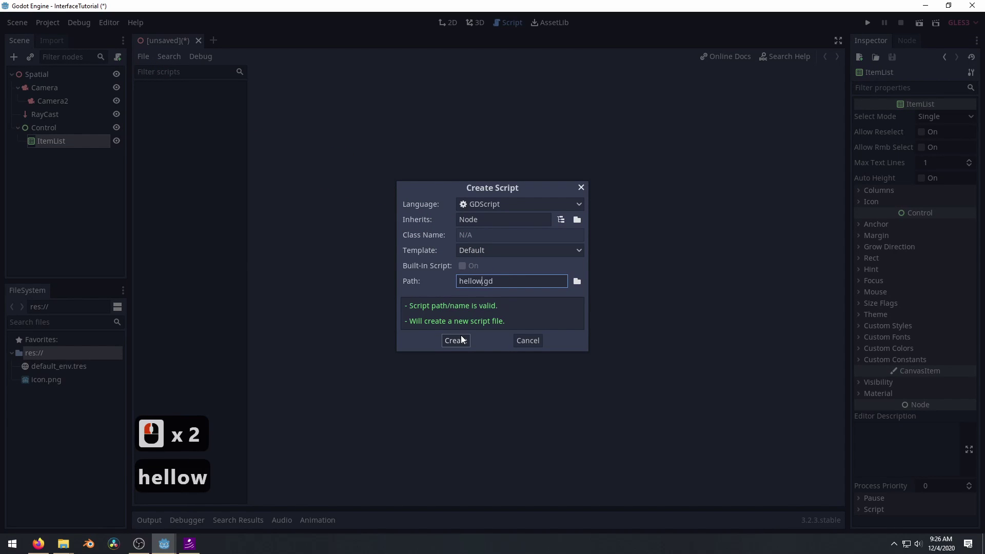
{"action": "key", "text": "Return"}
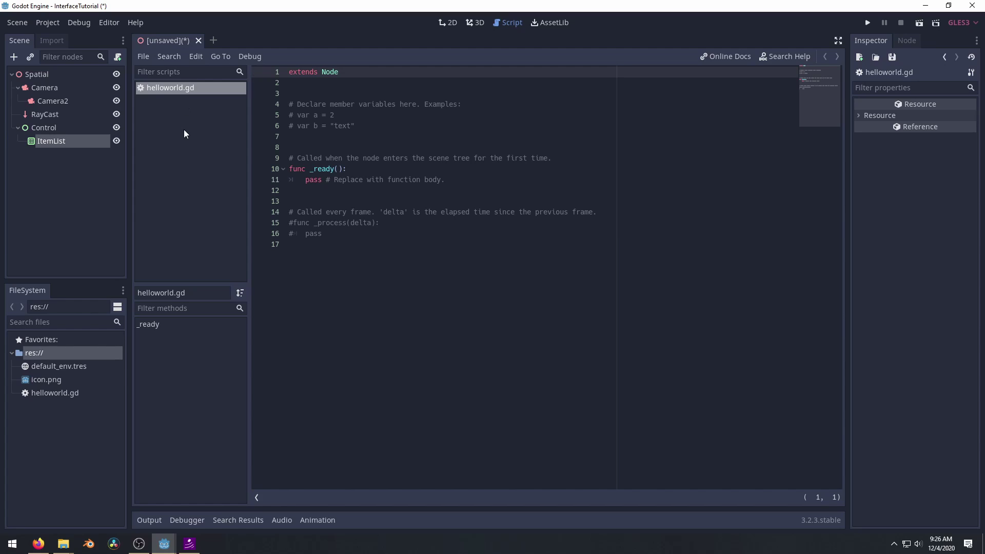
{"action": "mouse_move", "coordinate": [184, 129]}
{"action": "left_mouse_down"}
{"action": "mouse_move", "coordinate": [169, 88]}
{"action": "mouse_move", "coordinate": [172, 264]}
{"action": "left_mouse_up"}
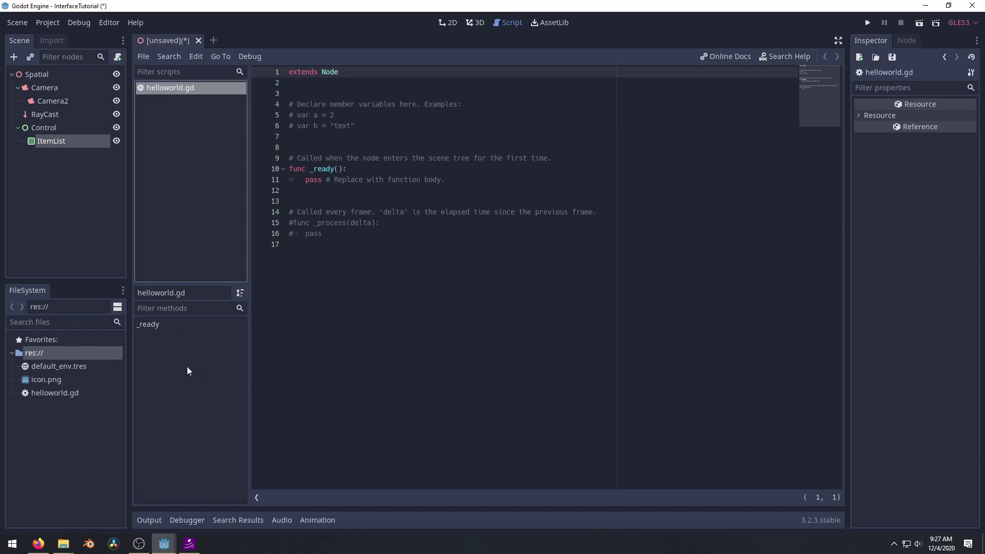
Step: Add a function "func _test():" containing only "pass" on line 13, below the _ready function
{"action": "left_click", "coordinate": [297, 201]}
{"action": "type", "text": "func"}
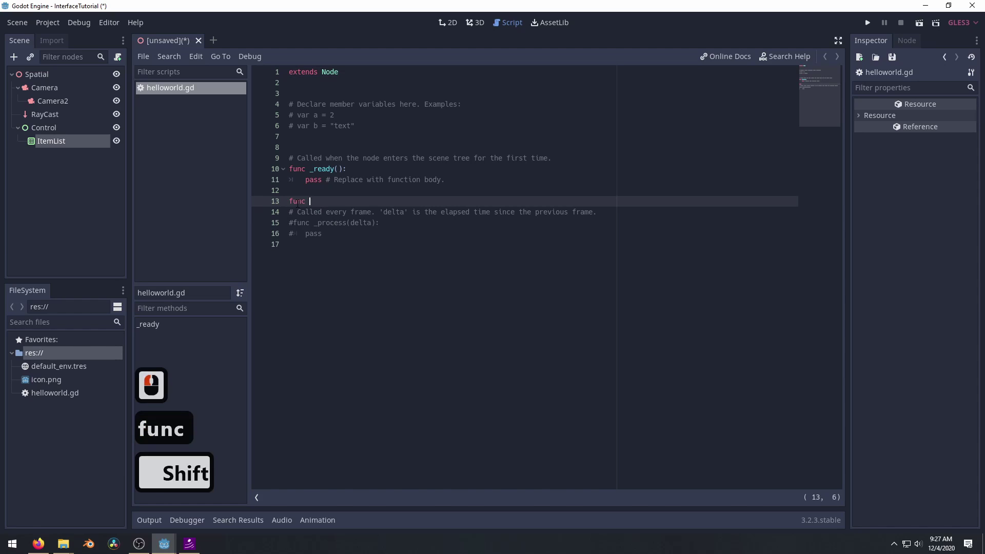
{"action": "type", "text": " _test"}
{"action": "key", "text": "BackSpace"}
{"action": "type", "text": "()"}
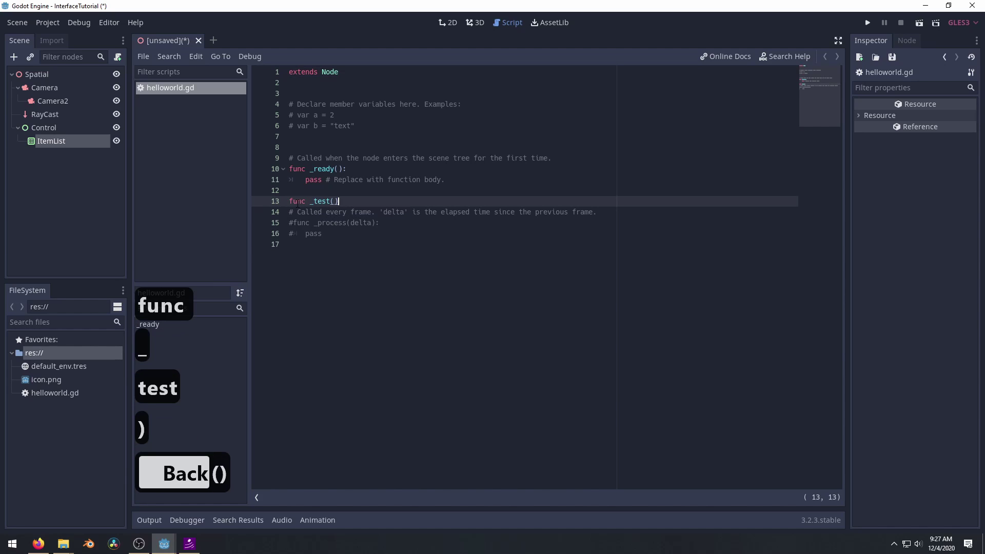
{"action": "type", "text": ":"}
{"action": "key", "text": "Return"}
{"action": "type", "text": "pa"}
{"action": "key", "text": "Return"}
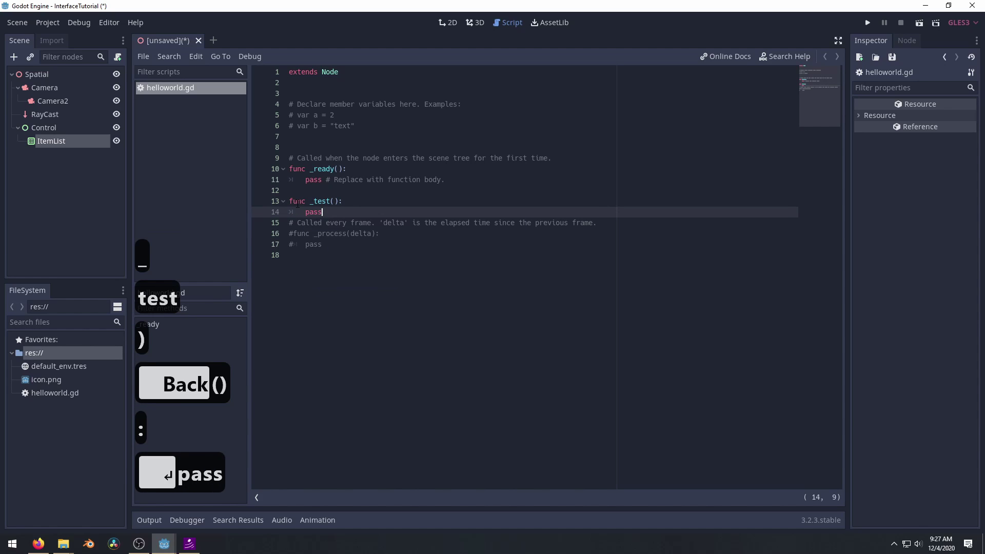
Step: Jump back and forth between the _test and _ready functions using the script's method list, ending at _ready
{"action": "left_click", "coordinate": [293, 201]}
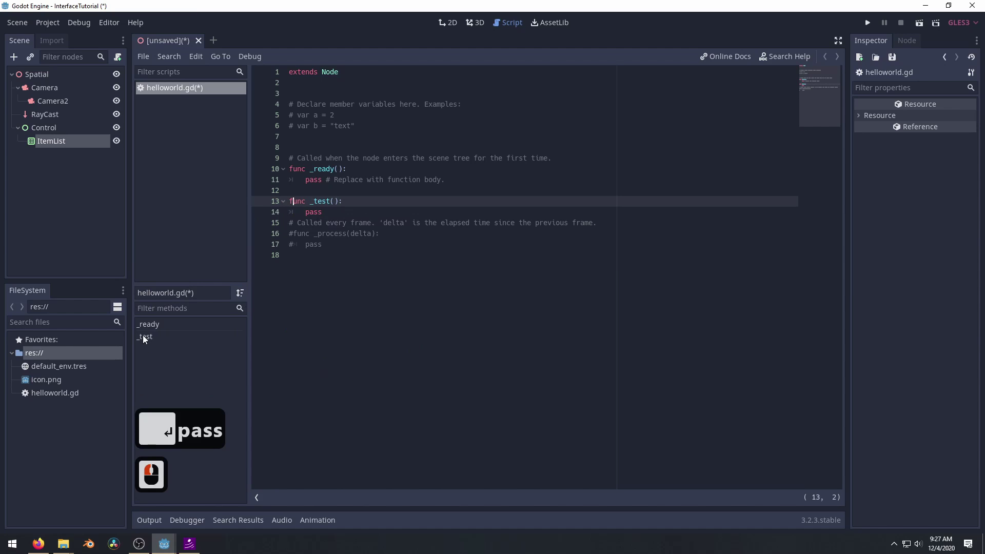
{"action": "left_click", "coordinate": [143, 336]}
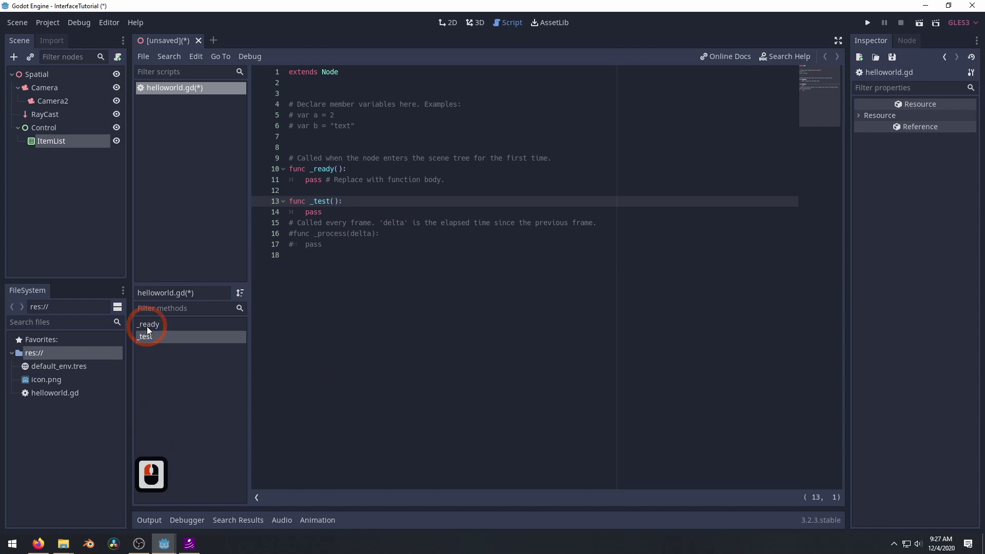
{"action": "left_click", "coordinate": [146, 325]}
{"action": "left_click", "coordinate": [145, 337]}
{"action": "left_click", "coordinate": [147, 324]}
{"action": "left_click", "coordinate": [145, 336]}
{"action": "left_click", "coordinate": [147, 324]}
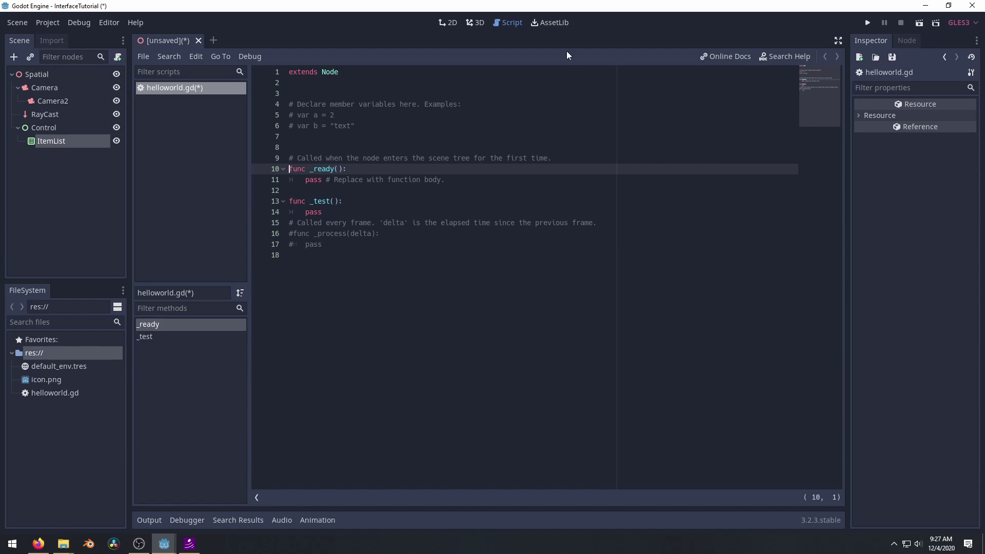
Step: Browse the recently updated assets in the AssetLib and view the Storage Manager asset's details without downloading it
{"action": "left_click", "coordinate": [547, 23]}
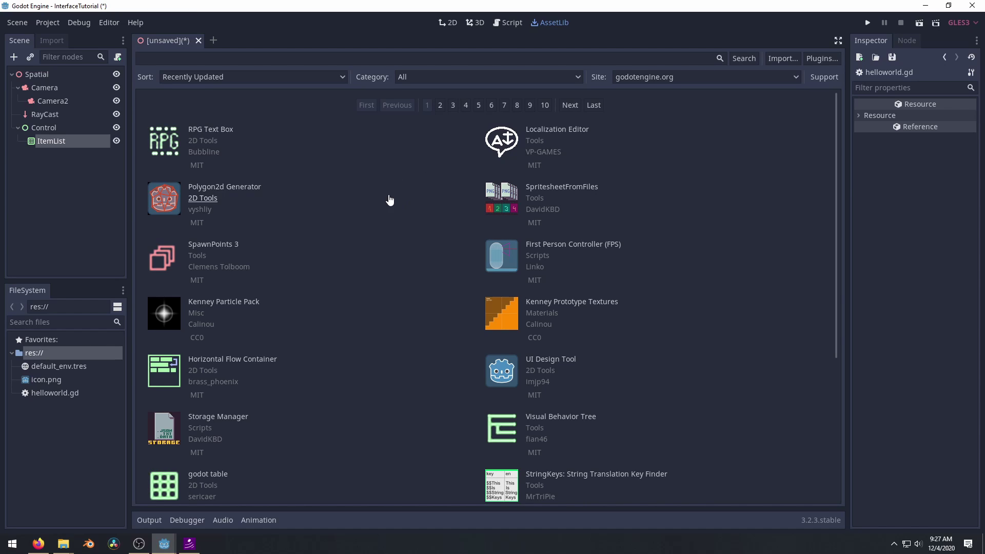
{"action": "scroll", "coordinate": [389, 200], "scroll_direction": "down", "scroll_amount": 4}
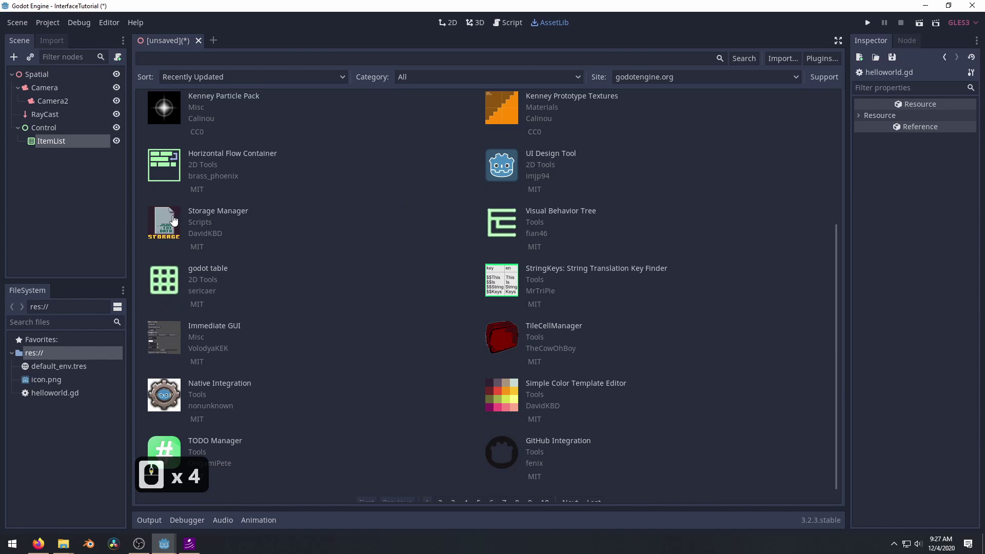
{"action": "left_click", "coordinate": [172, 235]}
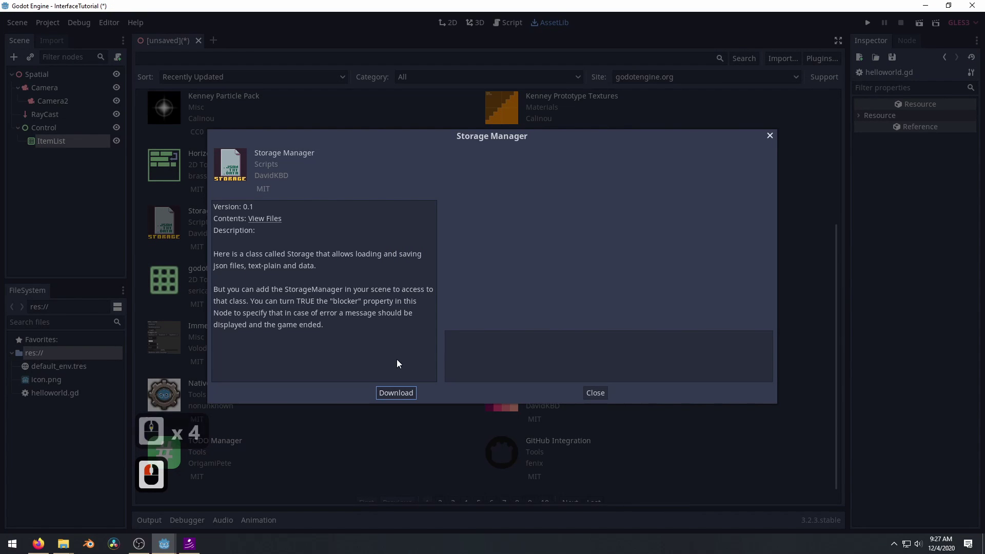
{"action": "left_click", "coordinate": [595, 393]}
{"action": "scroll", "coordinate": [382, 373], "scroll_direction": "down", "scroll_amount": 7}
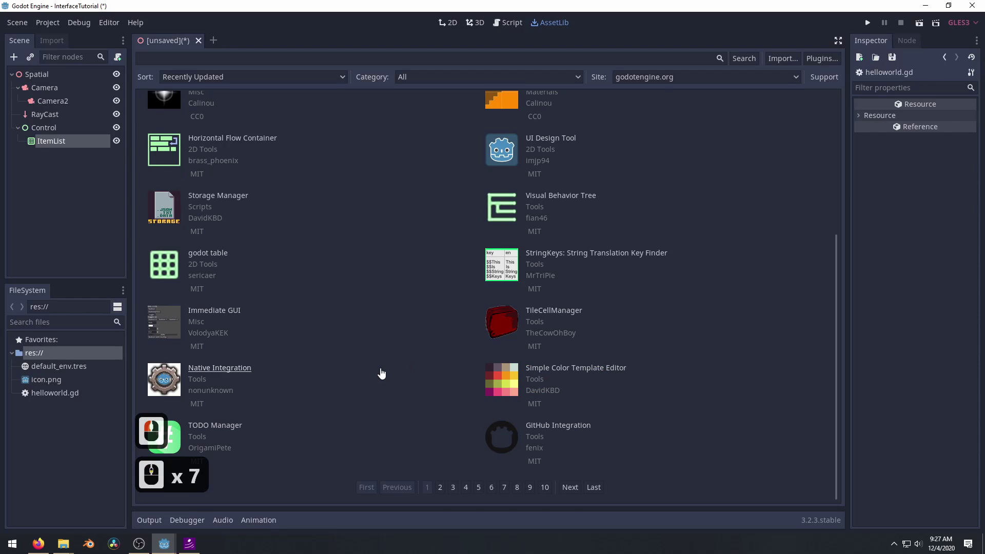
Step: Download the First Person Controller (FPS) asset from the AssetLib and install all of its package contents into the project
{"action": "scroll", "coordinate": [379, 365], "scroll_direction": "up", "scroll_amount": 8}
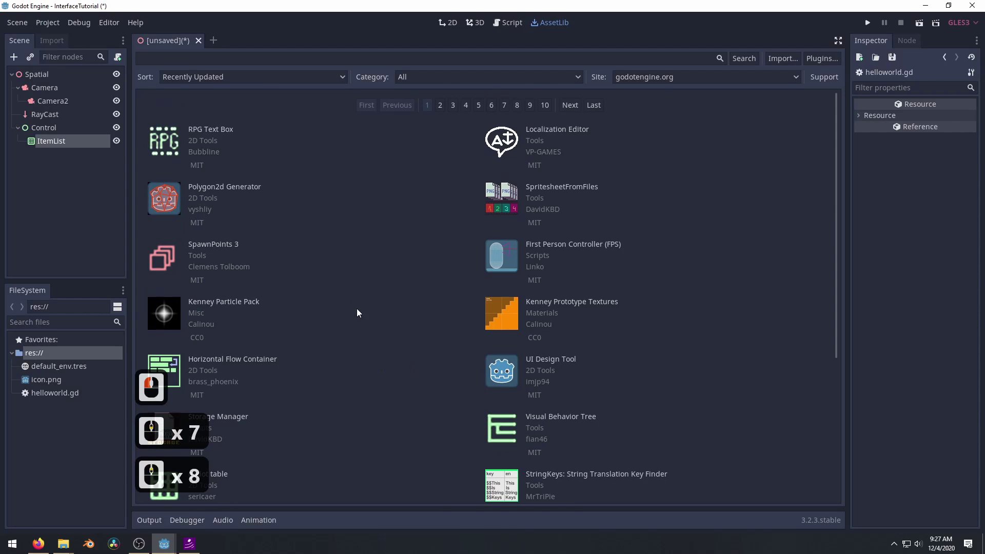
{"action": "left_click", "coordinate": [509, 258]}
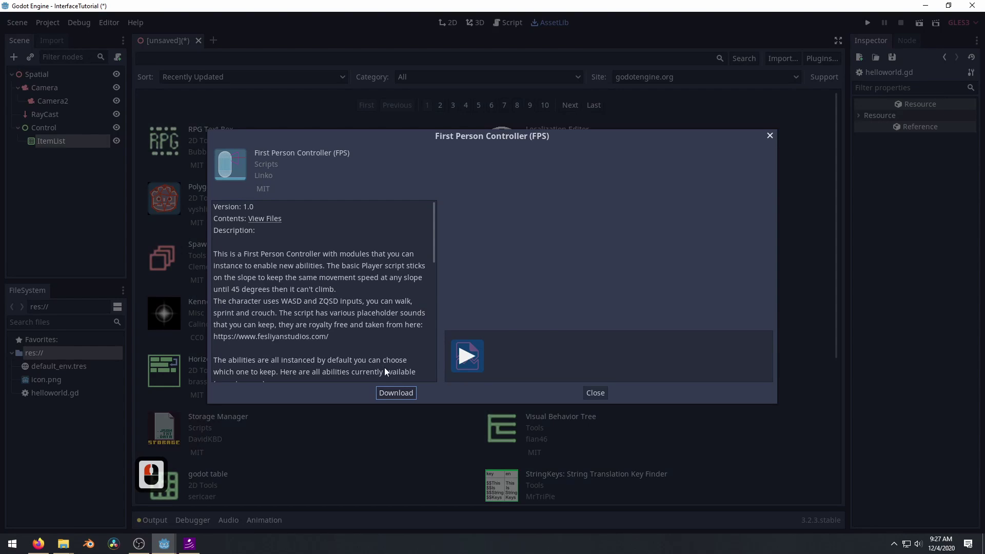
{"action": "left_click", "coordinate": [395, 392]}
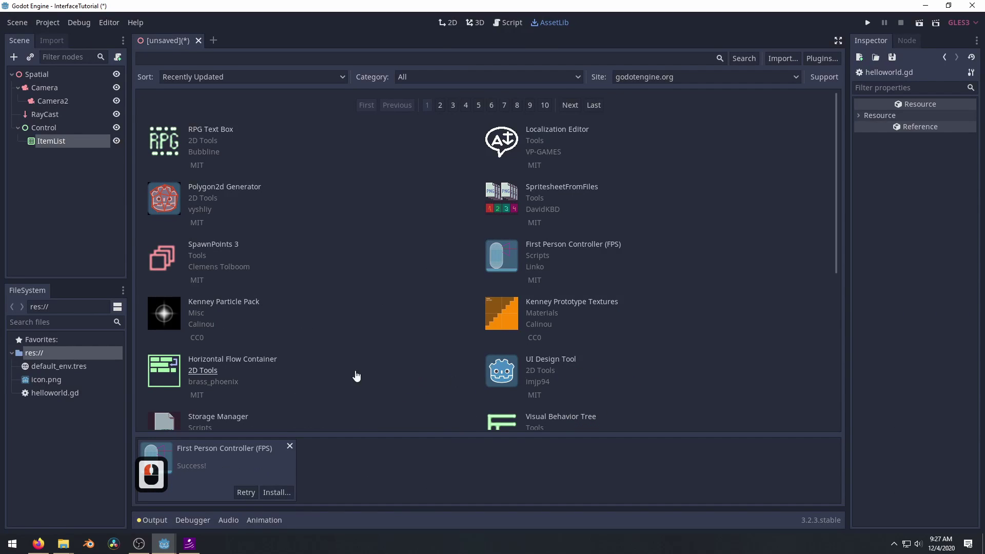
{"action": "left_click", "coordinate": [276, 491]}
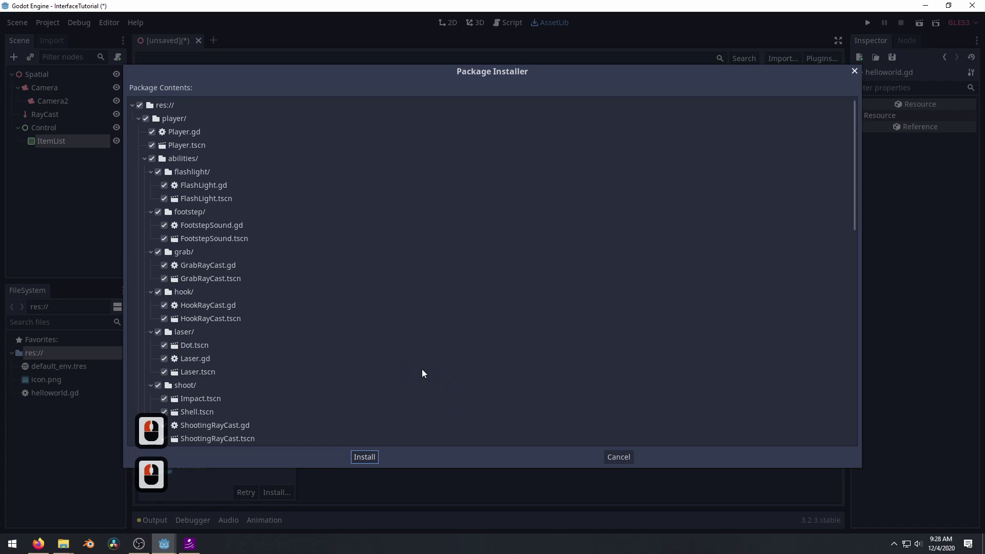
{"action": "left_click", "coordinate": [365, 456]}
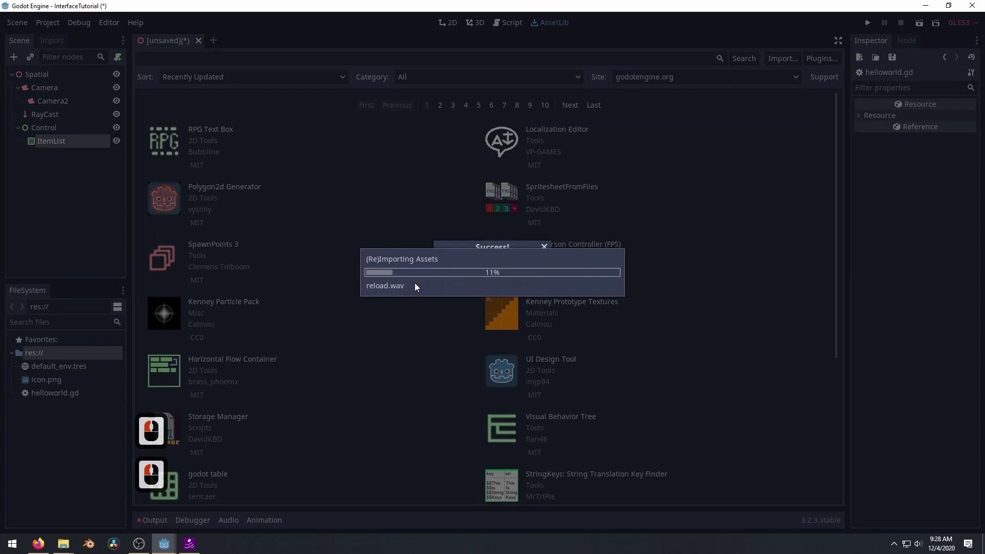
{"action": "left_click", "coordinate": [461, 282]}
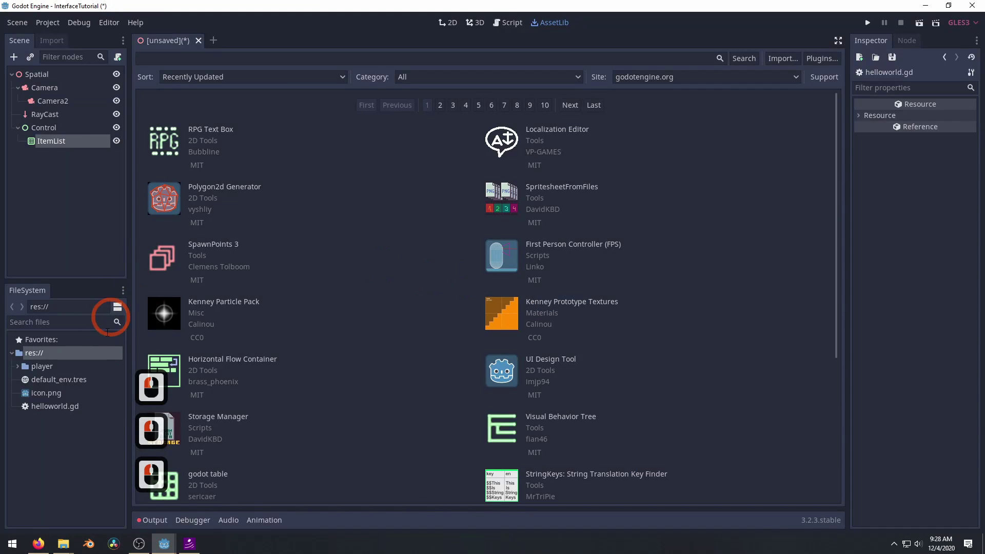
Step: Open the Player.tscn scene from the project's player folder and show it in the 3D workspace
{"action": "left_click", "coordinate": [18, 366]}
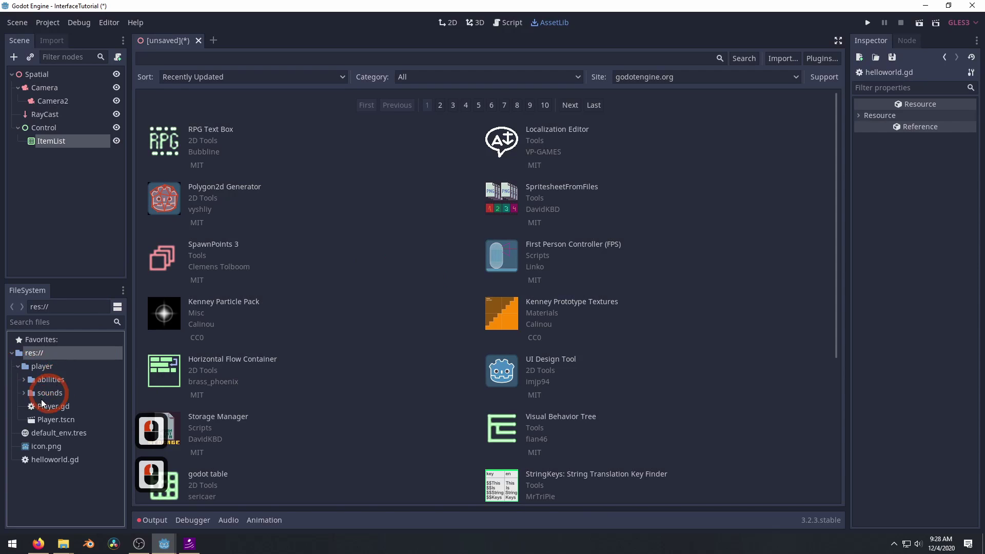
{"action": "left_click", "coordinate": [51, 420]}
{"action": "double_click", "coordinate": [51, 420]}
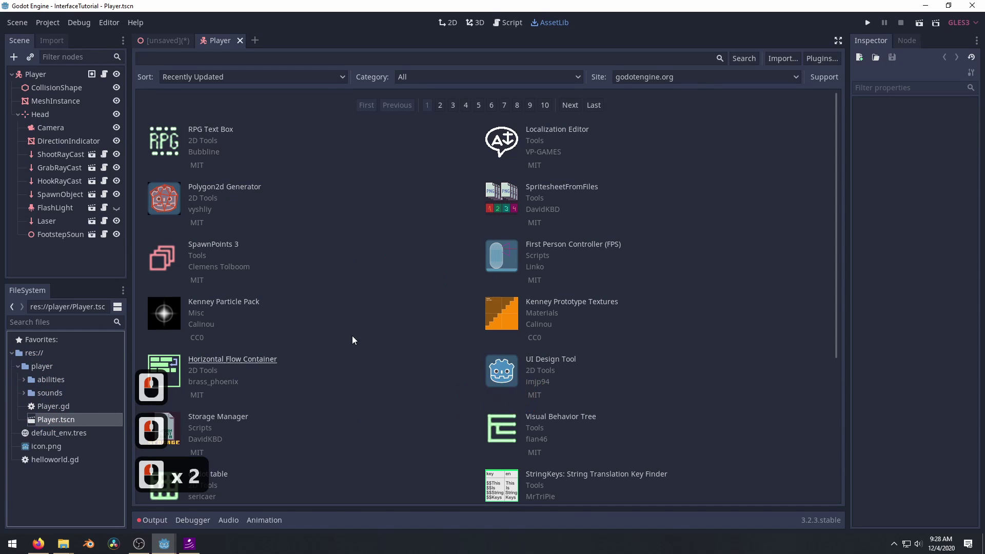
{"action": "left_click", "coordinate": [171, 46]}
{"action": "left_click", "coordinate": [218, 40]}
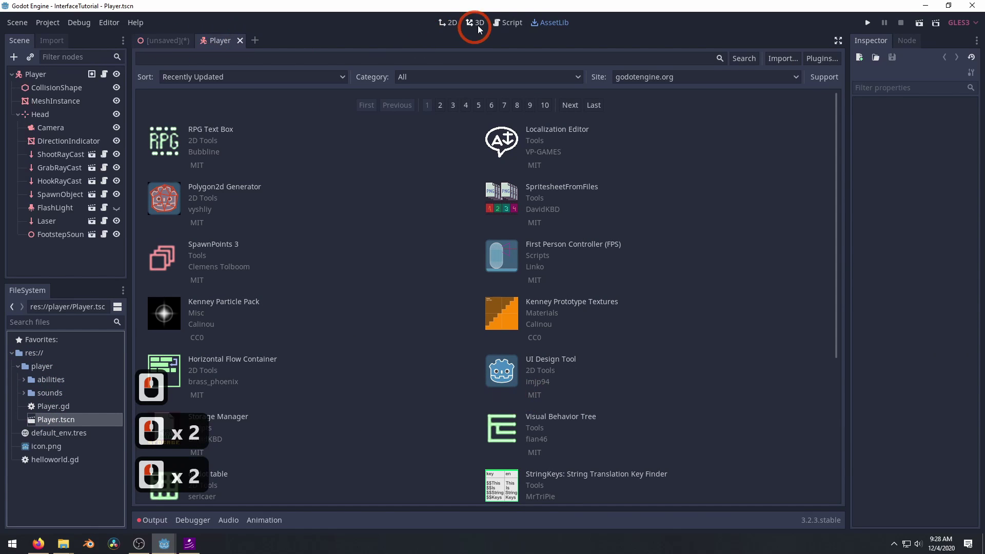
{"action": "left_click", "coordinate": [475, 22]}
Step: Fly around the player capsule in the 3D viewport to examine its body, direction indicator and camera from several sides
{"action": "scroll", "coordinate": [525, 322], "scroll_direction": "down", "scroll_amount": 5}
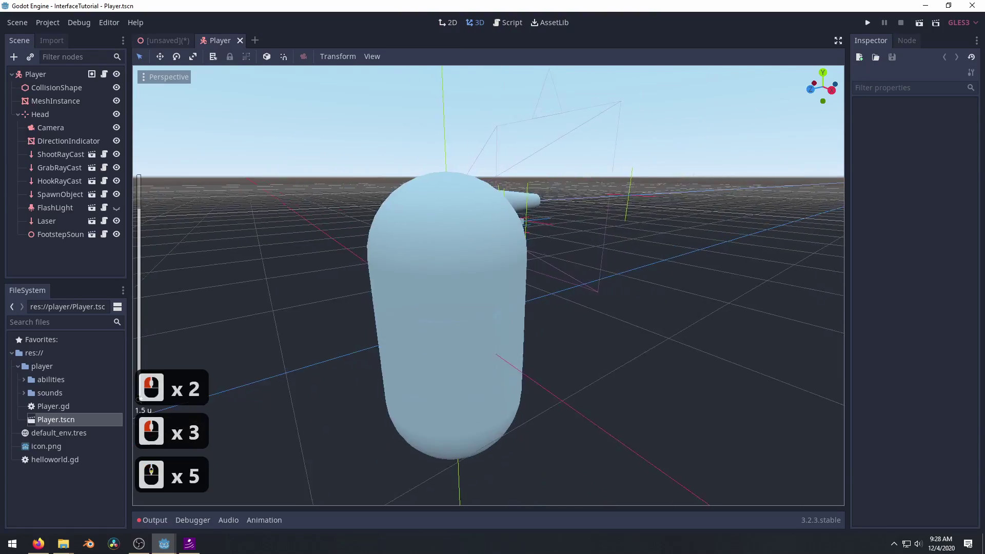
{"action": "key", "text": "d"}
{"action": "right_click_drag", "start_coordinate": [525, 321], "coordinate": [570, 284]}
{"action": "key", "text": "s"}
{"action": "key", "text": "s"}
{"action": "key", "text": "s"}
{"action": "key", "text": "s"}
{"action": "key", "text": "a"}
{"action": "key", "text": "a"}
{"action": "key", "text": "a"}
{"action": "key", "text": "a"}
{"action": "key", "text": "a"}
{"action": "key", "text": "a"}
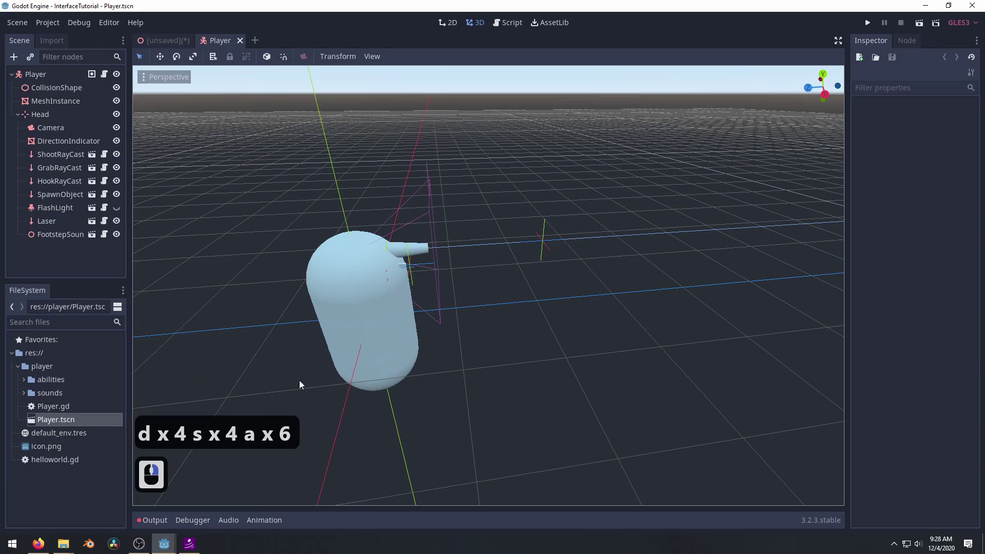
{"action": "key", "text": "a"}
{"action": "key", "text": "a"}
{"action": "key", "text": "a"}
{"action": "key", "text": "a"}
{"action": "key", "text": "a"}
{"action": "key", "text": "a"}
{"action": "key", "text": "a"}
{"action": "key", "text": "a"}
{"action": "key", "text": "a"}
{"action": "key", "text": "a"}
{"action": "key", "text": "a"}
{"action": "key", "text": "a"}
{"action": "key", "text": "a"}
{"action": "key", "text": "a"}
{"action": "key", "text": "a"}
{"action": "key", "text": "a"}
{"action": "key", "text": "a"}
{"action": "key", "text": "a"}
{"action": "key", "text": "a"}
{"action": "key", "text": "a"}
{"action": "right_click_drag", "start_coordinate": [494, 272], "coordinate": [494, 272]}
{"action": "key", "text": "q"}
{"action": "key", "text": "a"}
{"action": "right_click_drag", "start_coordinate": [300, 364], "coordinate": [576, 279]}
{"action": "key", "text": "a"}
{"action": "key", "text": "d"}
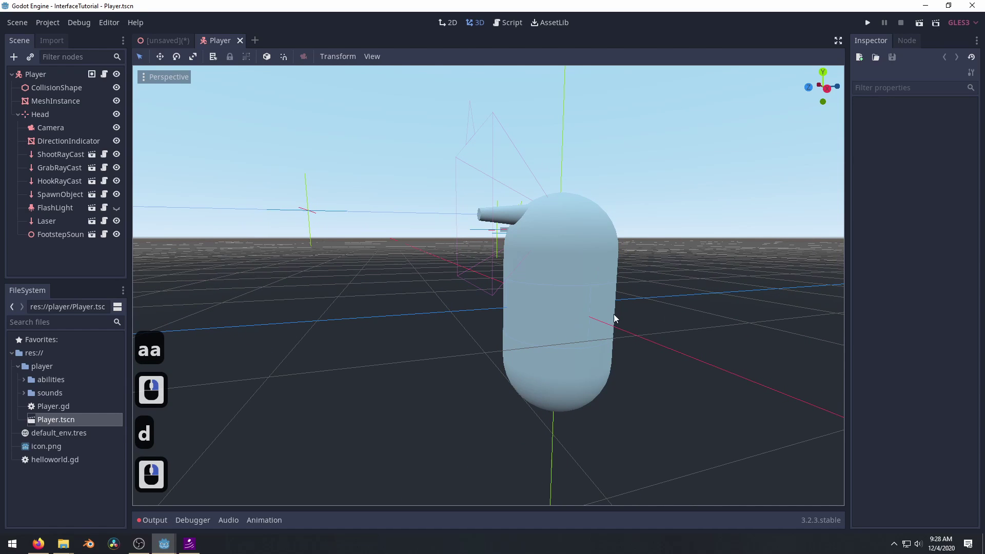
{"action": "key", "text": "d"}
{"action": "right_click_drag", "start_coordinate": [602, 329], "coordinate": [492, 273]}
{"action": "key", "text": "w"}
{"action": "key", "text": "e"}
{"action": "key", "text": "s"}
Step: Select the player's MeshInstance, then turn the FlashLight node's visibility on and off again
{"action": "left_click", "coordinate": [536, 249]}
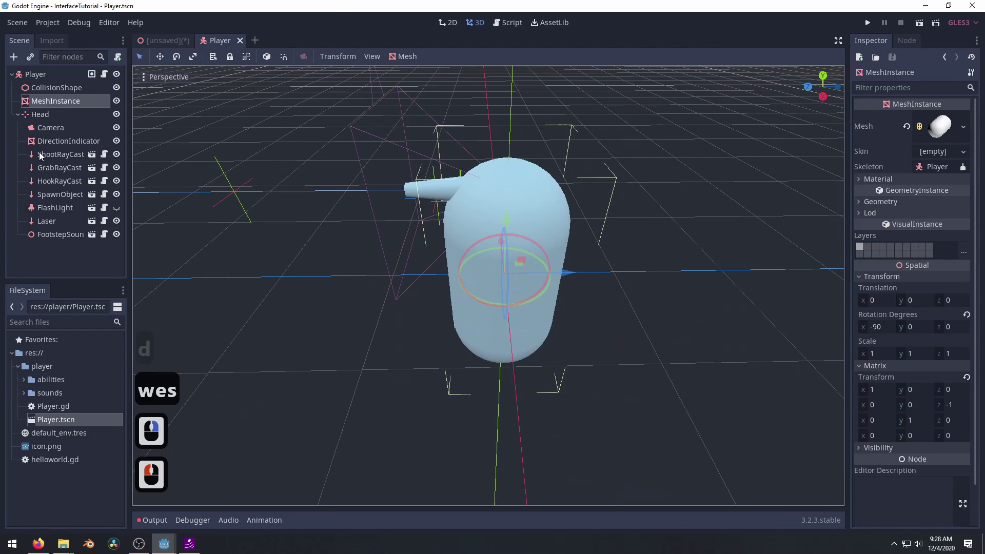
{"action": "left_click", "coordinate": [117, 208]}
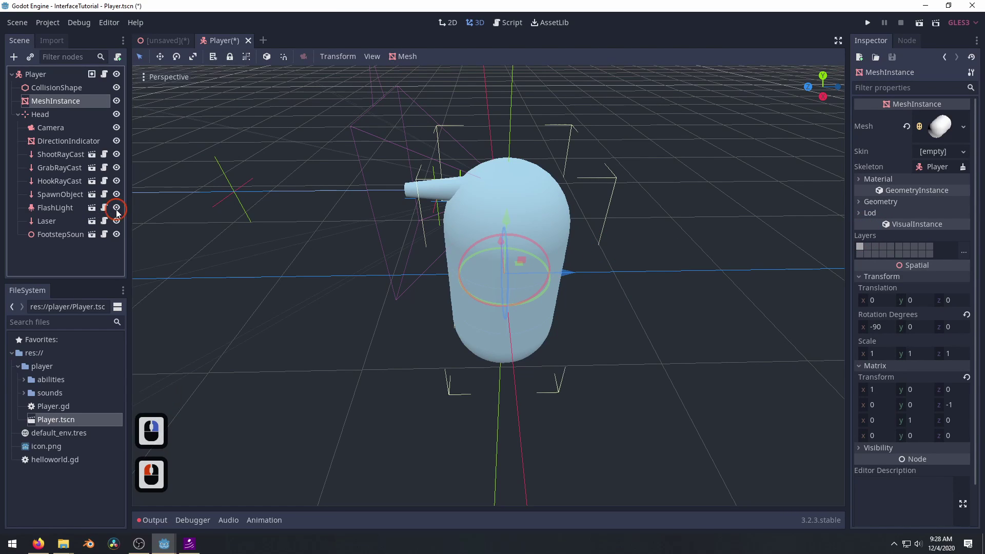
{"action": "left_click", "coordinate": [116, 209]}
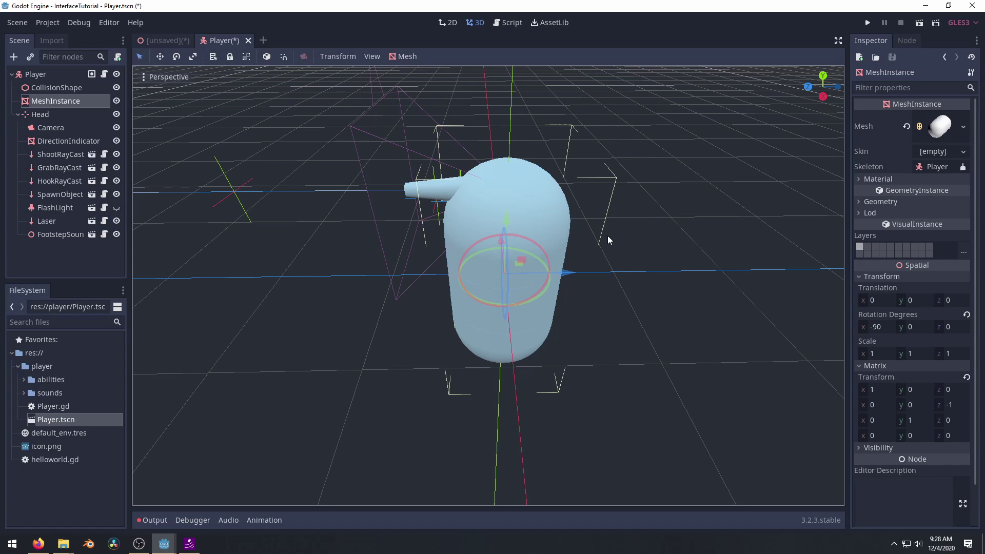
Step: Return to the AssetLib and search it for "particle"
{"action": "left_click", "coordinate": [551, 24]}
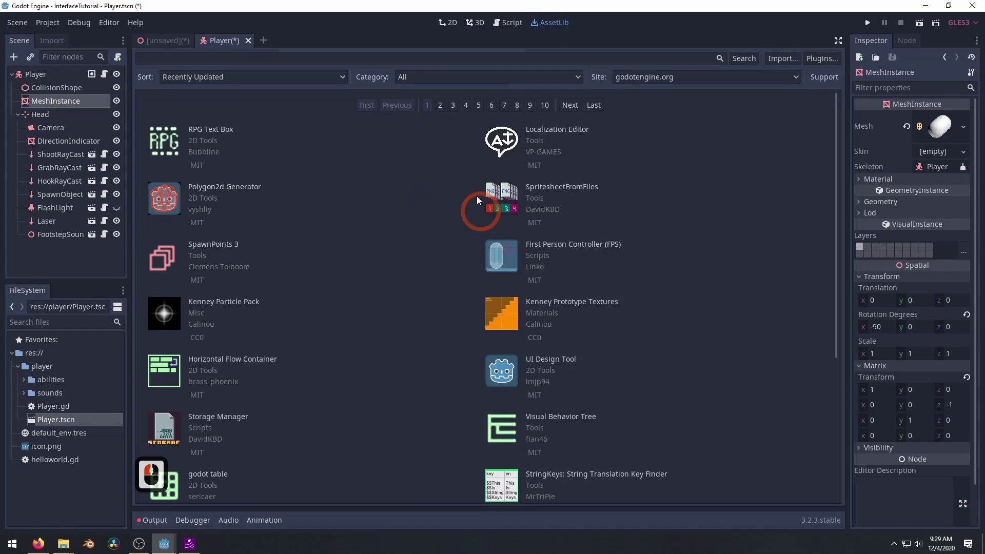
{"action": "left_click", "coordinate": [385, 61]}
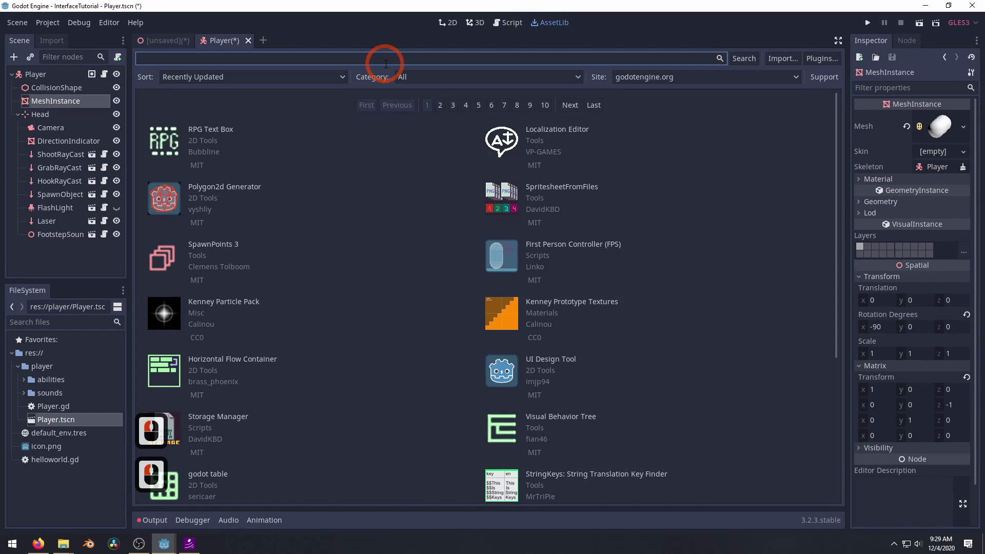
{"action": "type", "text": "po"}
{"action": "key", "text": "BackSpace"}
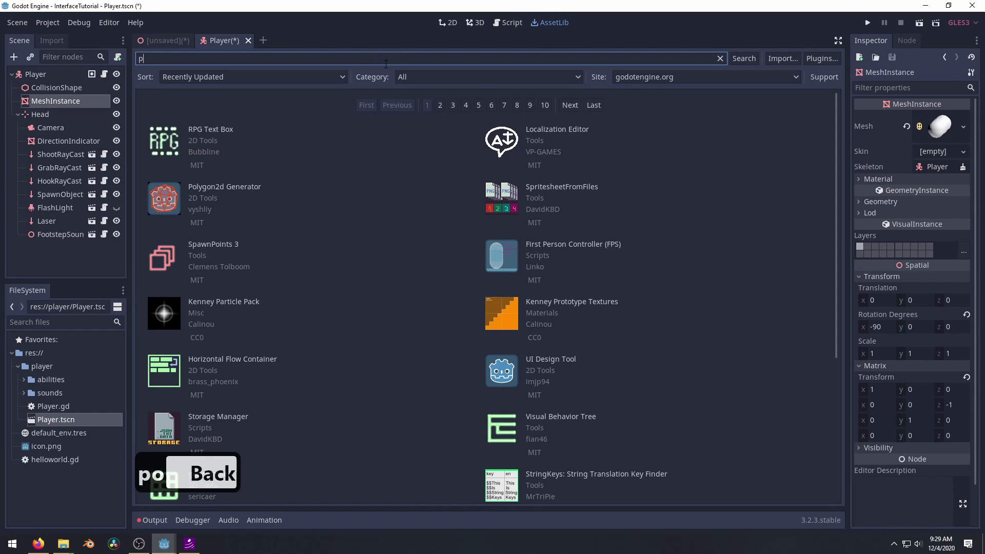
{"action": "type", "text": "article"}
{"action": "key", "text": "Return"}
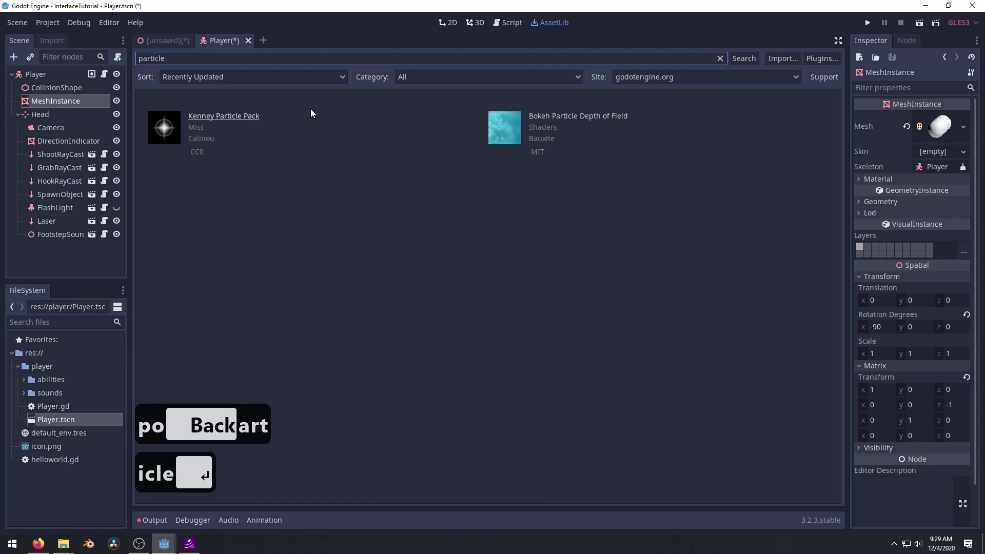
Step: Replace the asset search with "materials", then shorten it to "material" and search again
{"action": "double_click", "coordinate": [135, 60]}
{"action": "key", "text": "BackSpace"}
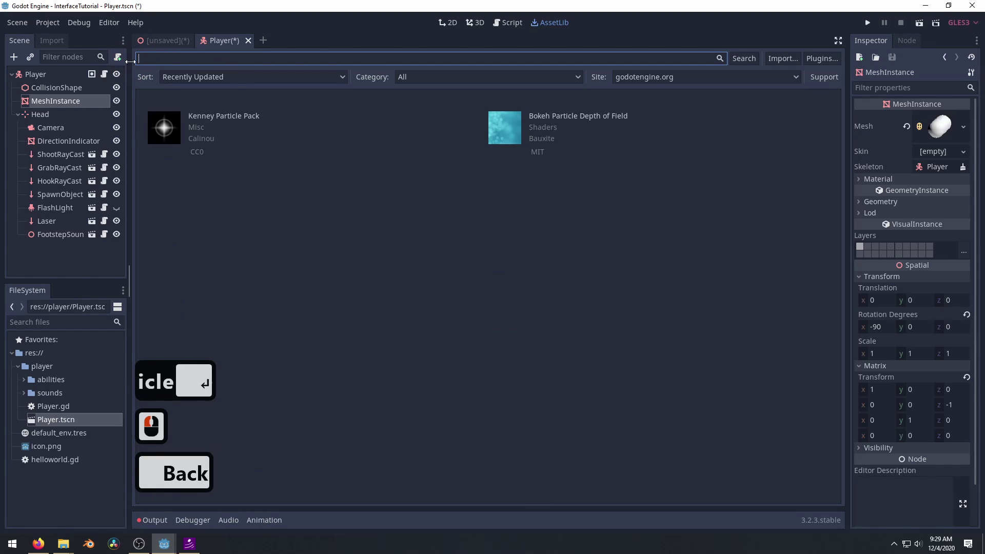
{"action": "type", "text": "materials"}
{"action": "key", "text": "Return"}
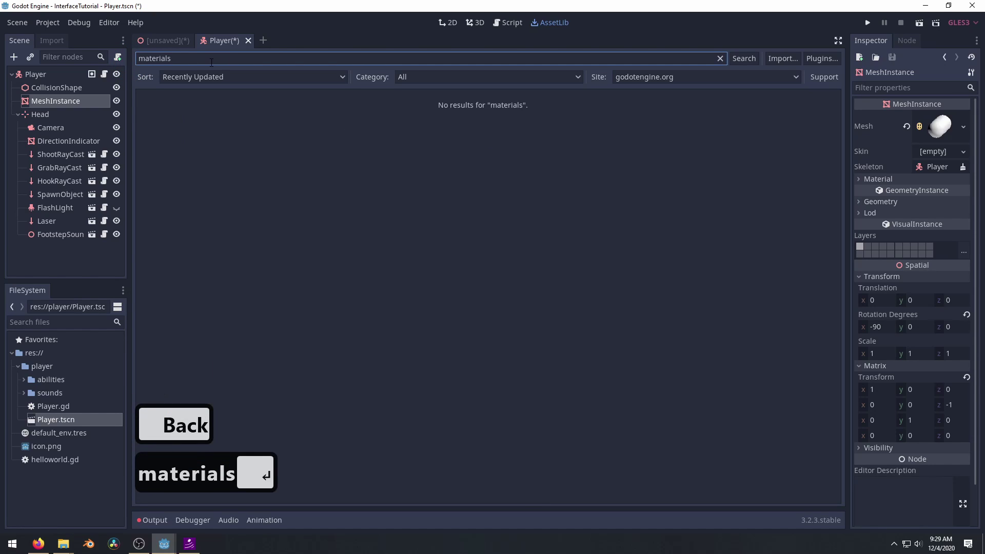
{"action": "key", "text": "BackSpace"}
{"action": "key", "text": "Return"}
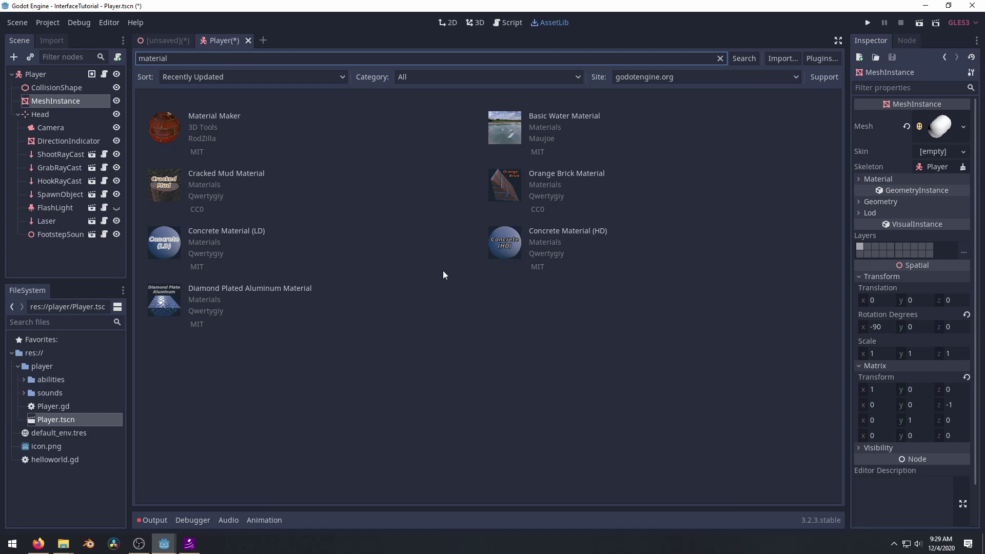
Step: Download the Basic Water Material asset and install all of its package contents into the project
{"action": "left_click", "coordinate": [490, 134]}
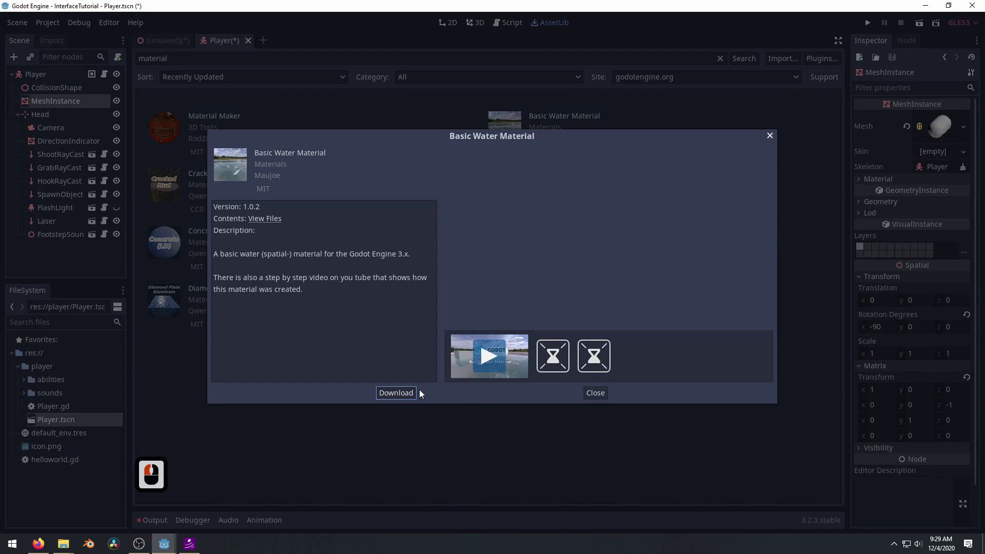
{"action": "left_click", "coordinate": [410, 393]}
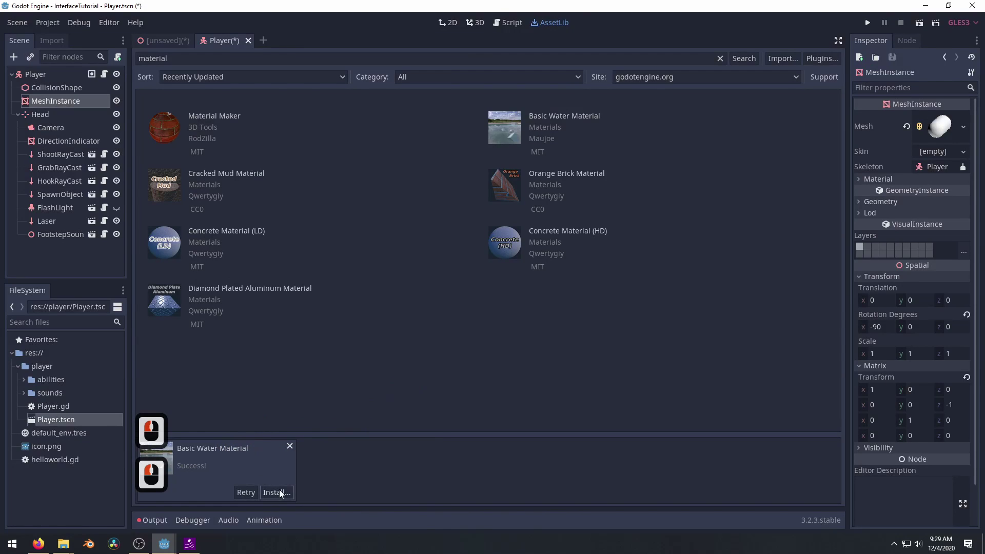
{"action": "left_click", "coordinate": [277, 492]}
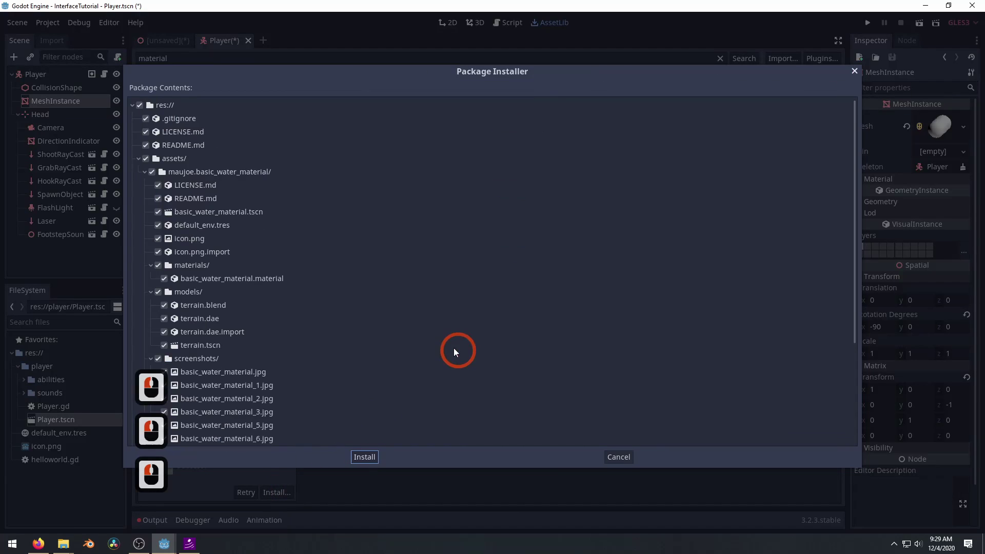
{"action": "left_click", "coordinate": [363, 457]}
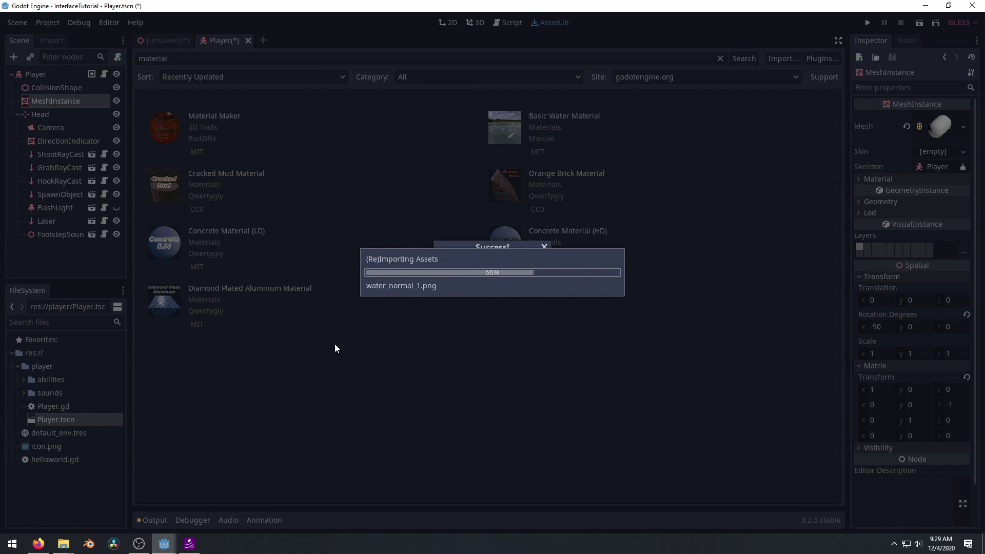
{"action": "left_click", "coordinate": [461, 281]}
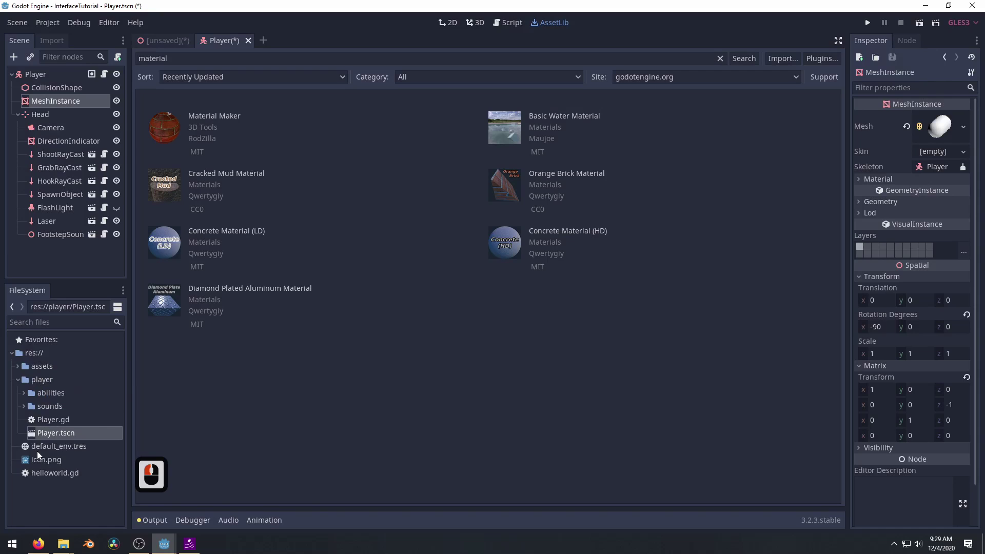
Step: Open the basic_water_material scene from the maujoe.basic_water_material folder under assets and show it in the 3D workspace
{"action": "left_click", "coordinate": [18, 379]}
{"action": "left_click", "coordinate": [18, 379]}
{"action": "left_click", "coordinate": [18, 366]}
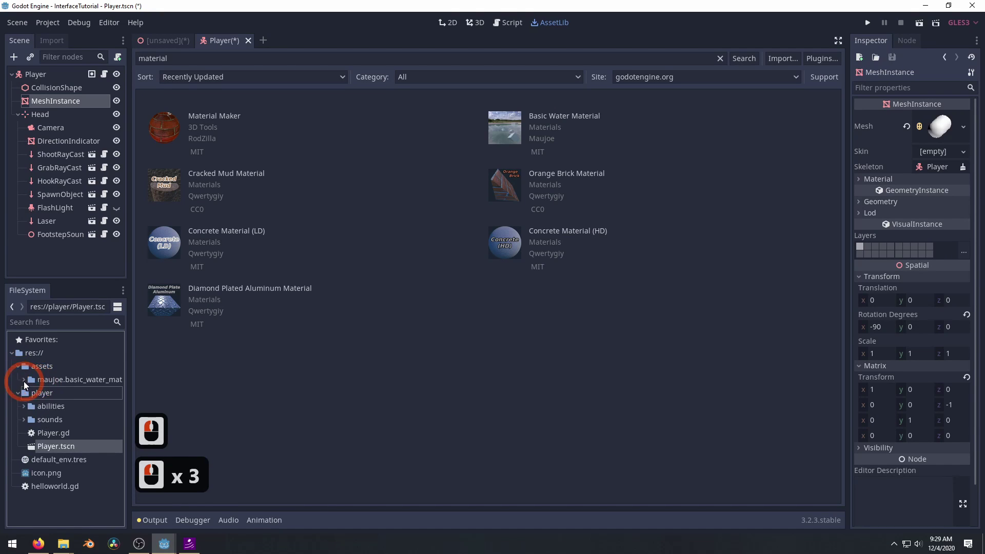
{"action": "left_click", "coordinate": [25, 379]}
{"action": "double_click", "coordinate": [66, 446]}
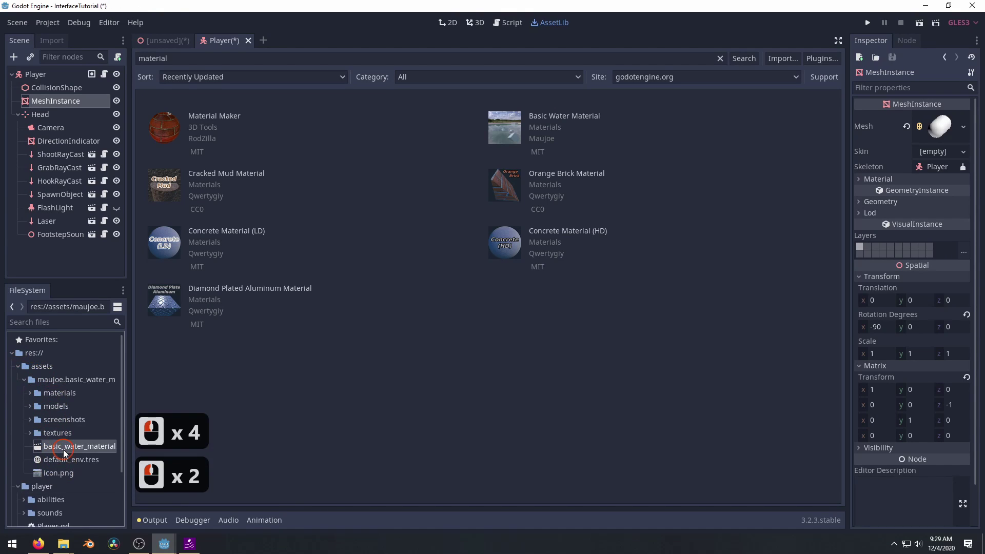
{"action": "left_click", "coordinate": [475, 24]}
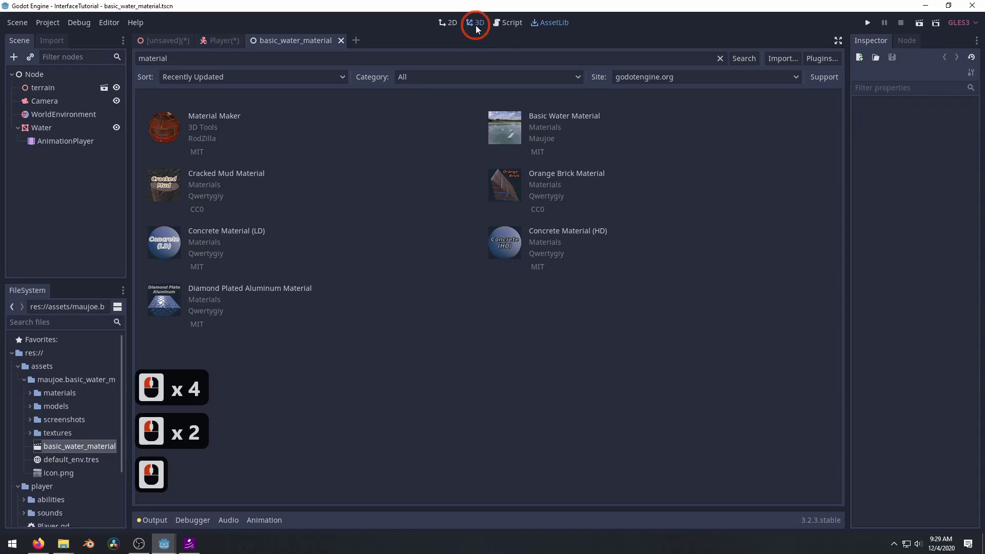
Step: Fly around the pond in the 3D viewport to examine the water surface, its reflections and the submerged shapes
{"action": "key", "text": "s"}
{"action": "right_click_drag", "start_coordinate": [532, 293], "coordinate": [477, 267]}
{"action": "key", "text": "d"}
{"action": "key", "text": "q"}
{"action": "key", "text": "d"}
{"action": "key", "text": "d"}
{"action": "key", "text": "s"}
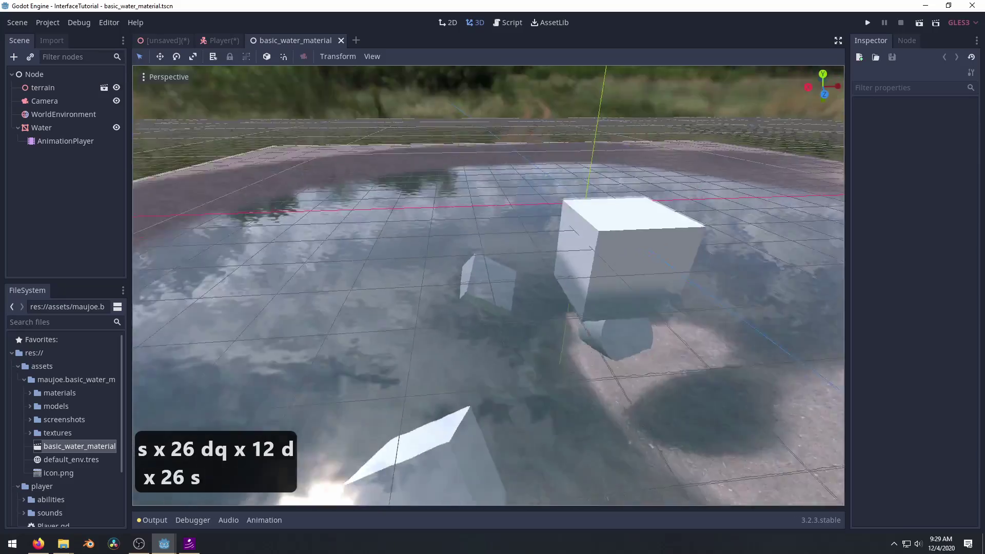
{"action": "key", "text": "q"}
{"action": "key", "text": "q"}
{"action": "key", "text": "q"}
{"action": "key", "text": "q"}
{"action": "key", "text": "q"}
{"action": "key", "text": "q"}
{"action": "key", "text": "q"}
{"action": "key", "text": "q"}
{"action": "key", "text": "q"}
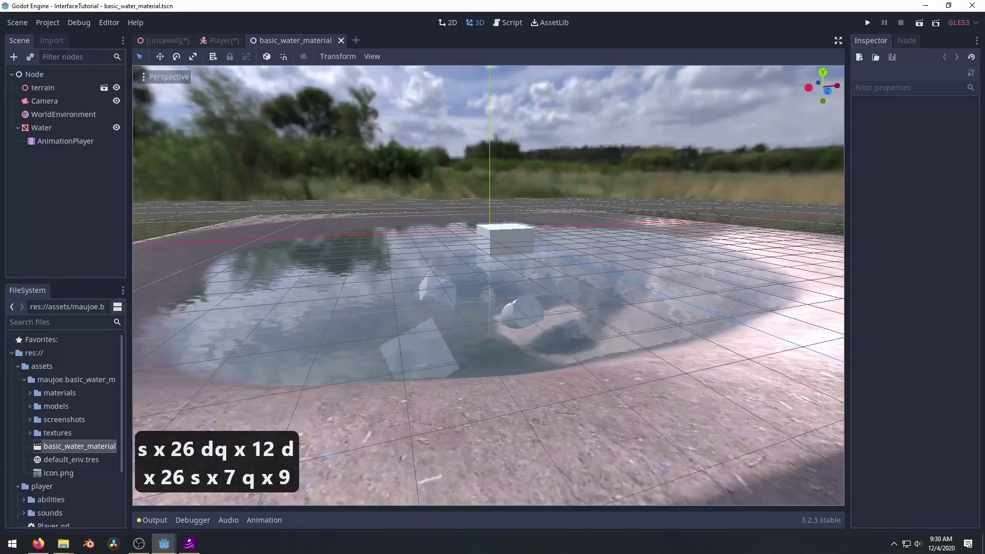
{"action": "key", "text": "w"}
{"action": "key", "text": "w"}
{"action": "key", "text": "w"}
{"action": "key", "text": "e"}
{"action": "mouse_move", "coordinate": [532, 293]}
{"action": "right_mouse_down"}
{"action": "mouse_move", "coordinate": [546, 271]}
{"action": "mouse_move", "coordinate": [546, 288]}
{"action": "right_mouse_up"}
{"action": "key", "text": "e"}
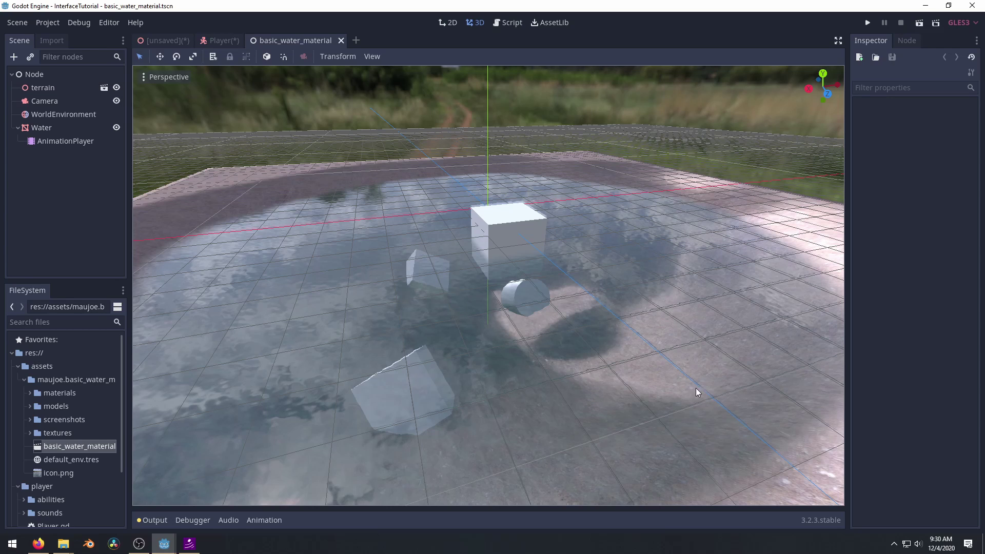
Step: Run the basic_water_material scene on its own and try to move the camera around in the game window
{"action": "left_click", "coordinate": [919, 22]}
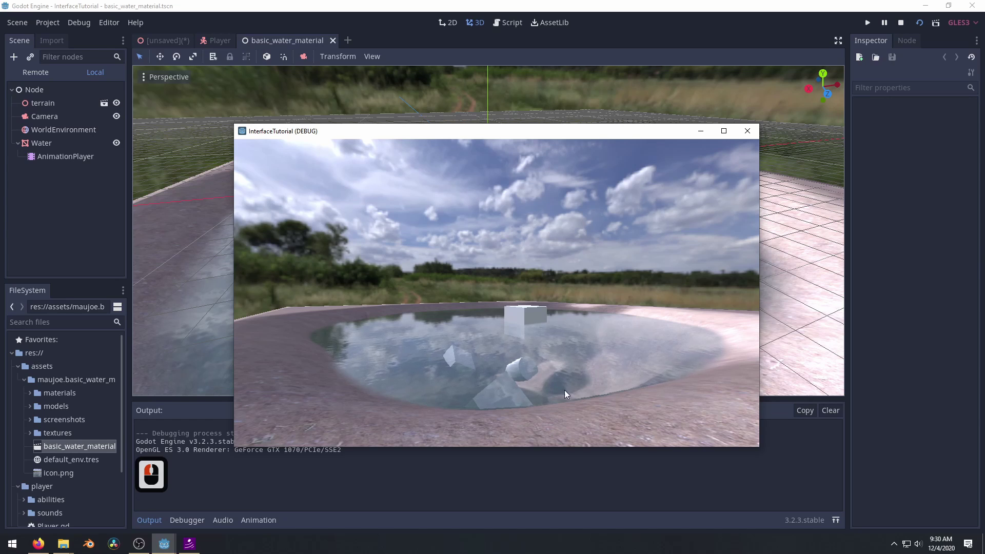
{"action": "right_click_drag", "start_coordinate": [348, 355], "coordinate": [565, 359]}
{"action": "key", "text": "d"}
{"action": "key", "text": "w"}
{"action": "key", "text": "a"}
{"action": "key", "text": "shift+d"}
{"action": "key", "text": "w"}
{"action": "key", "text": "d"}
{"action": "key", "text": "d"}
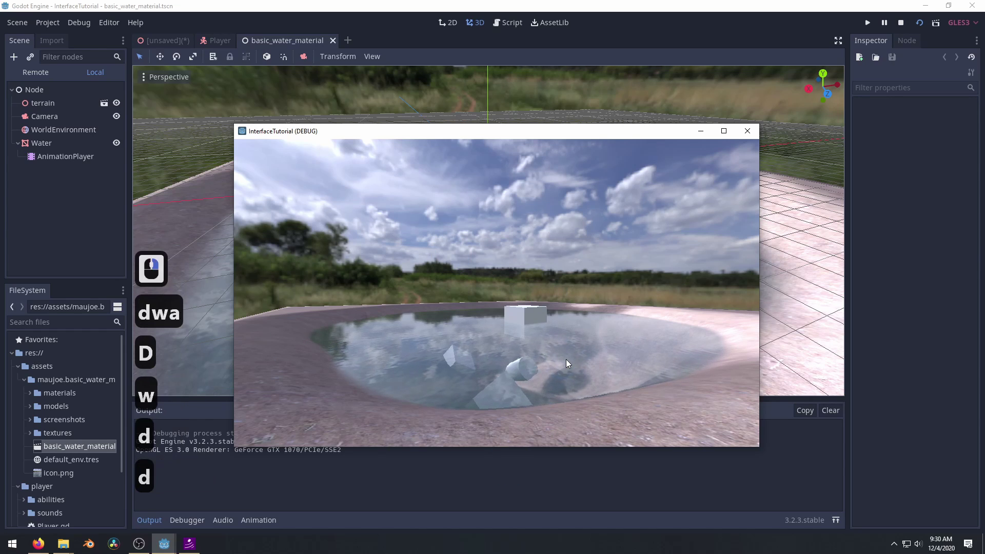
Step: Try again to move and rotate the camera in the running water scene, and close the game window
{"action": "key", "text": "w"}
{"action": "key", "text": "a"}
{"action": "right_click", "coordinate": [565, 359]}
{"action": "key", "text": "d"}
{"action": "key", "text": "a"}
{"action": "key", "text": "s"}
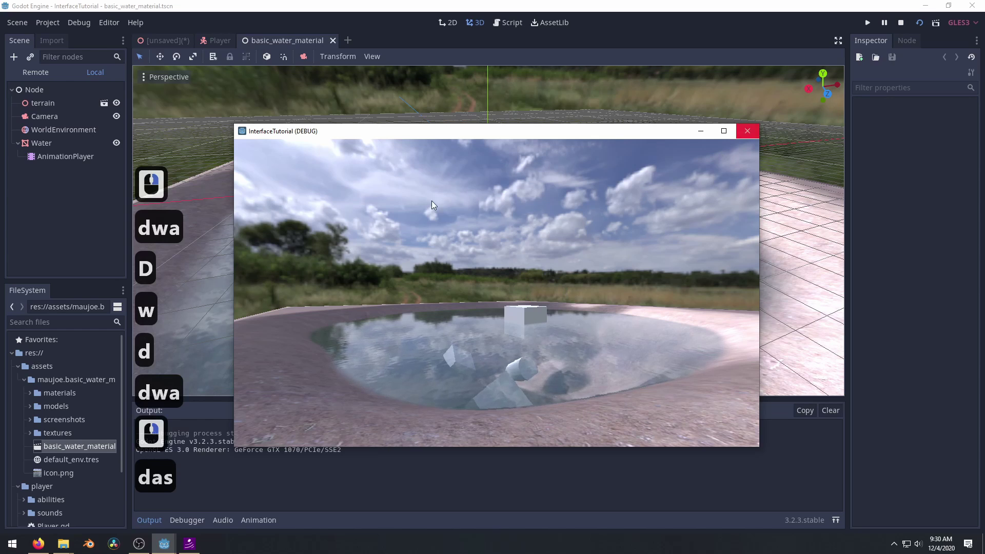
{"action": "left_click", "coordinate": [535, 309]}
{"action": "left_click_drag", "start_coordinate": [549, 297], "coordinate": [661, 180]}
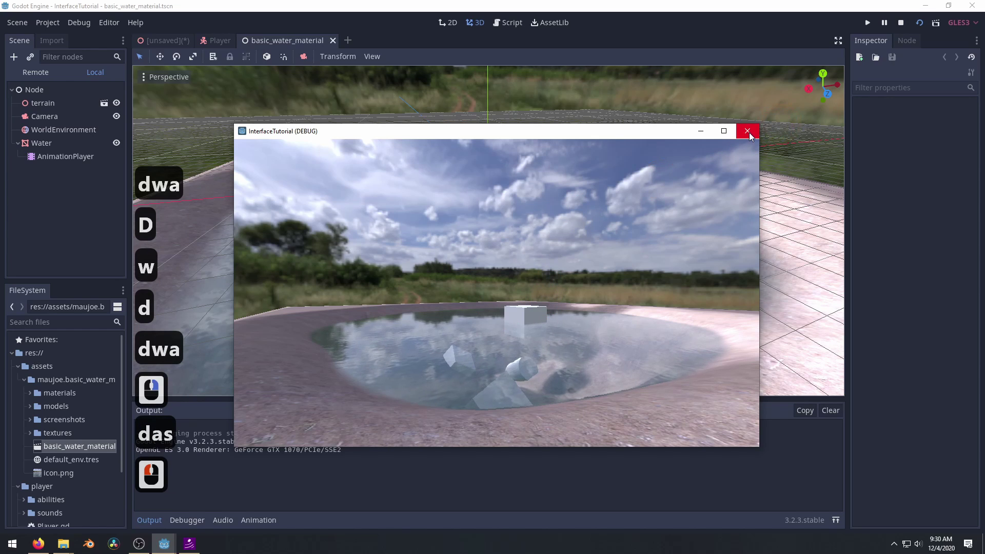
{"action": "left_click", "coordinate": [747, 131]}
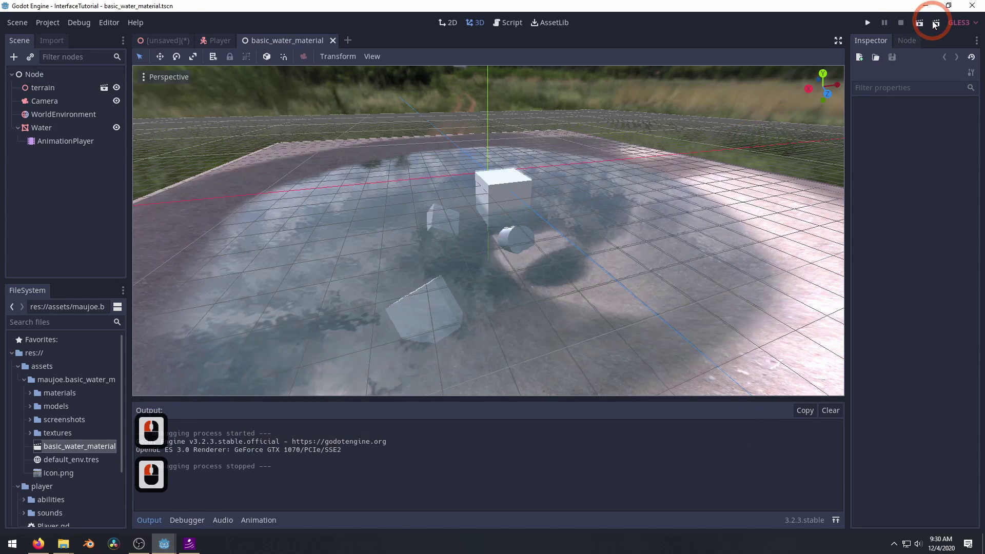
Step: Quick-run the terrain.tscn scene from the water material's models folder and close its game window
{"action": "left_click", "coordinate": [936, 23]}
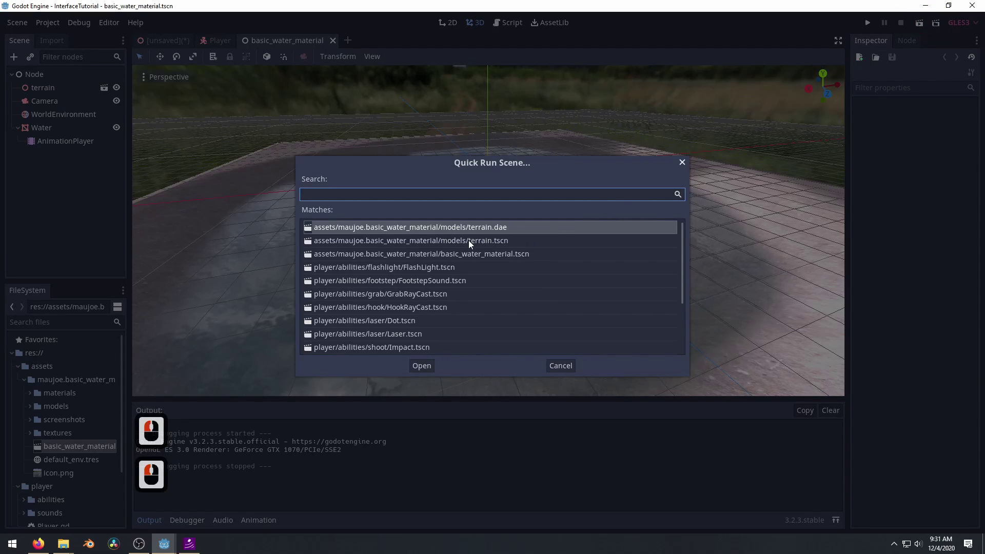
{"action": "scroll", "coordinate": [469, 248], "scroll_direction": "down", "scroll_amount": 6}
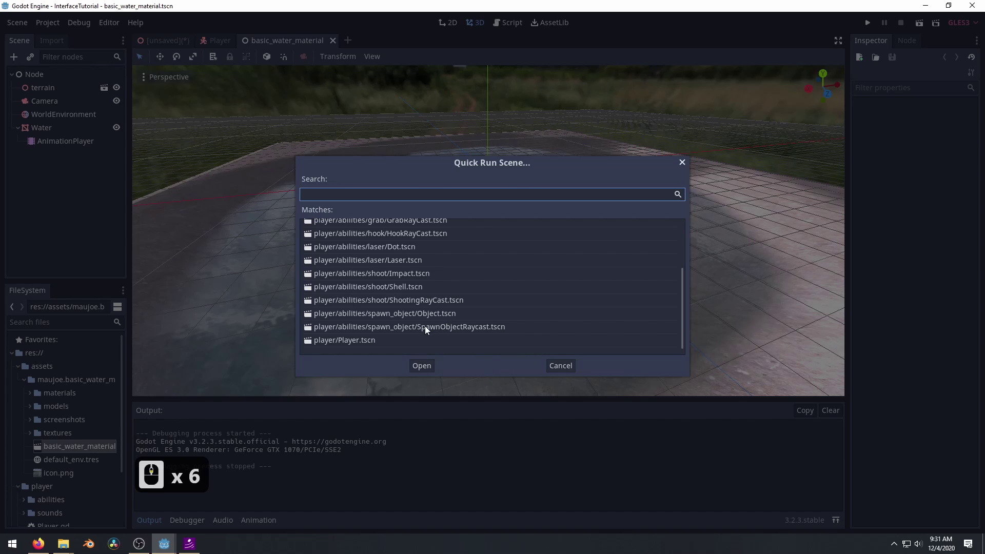
{"action": "scroll", "coordinate": [424, 325], "scroll_direction": "up", "scroll_amount": 7}
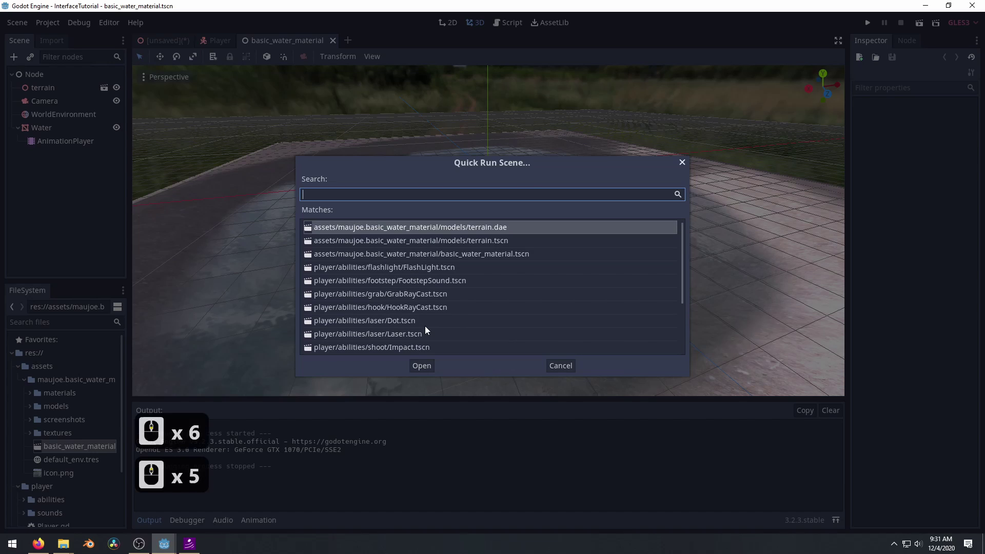
{"action": "double_click", "coordinate": [480, 243]}
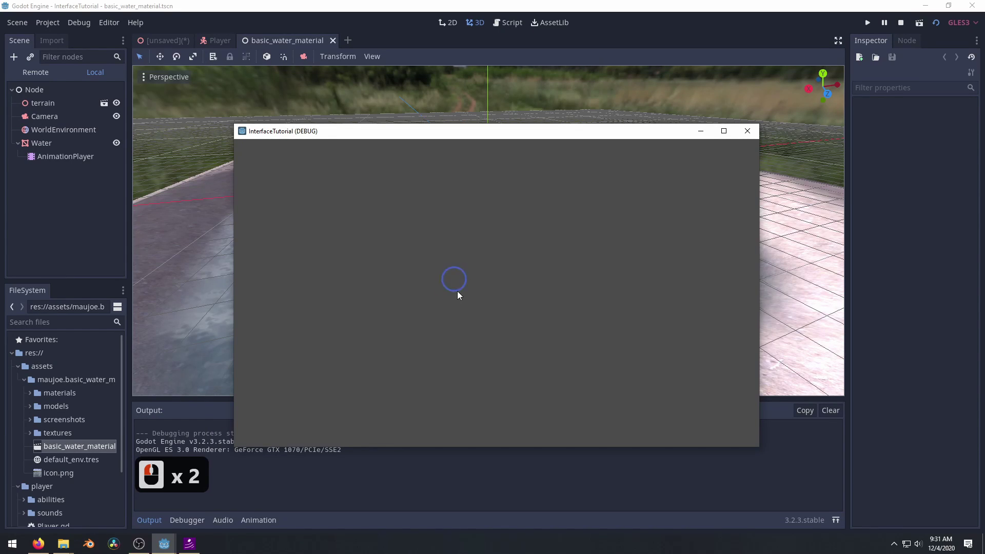
{"action": "left_click", "coordinate": [747, 131]}
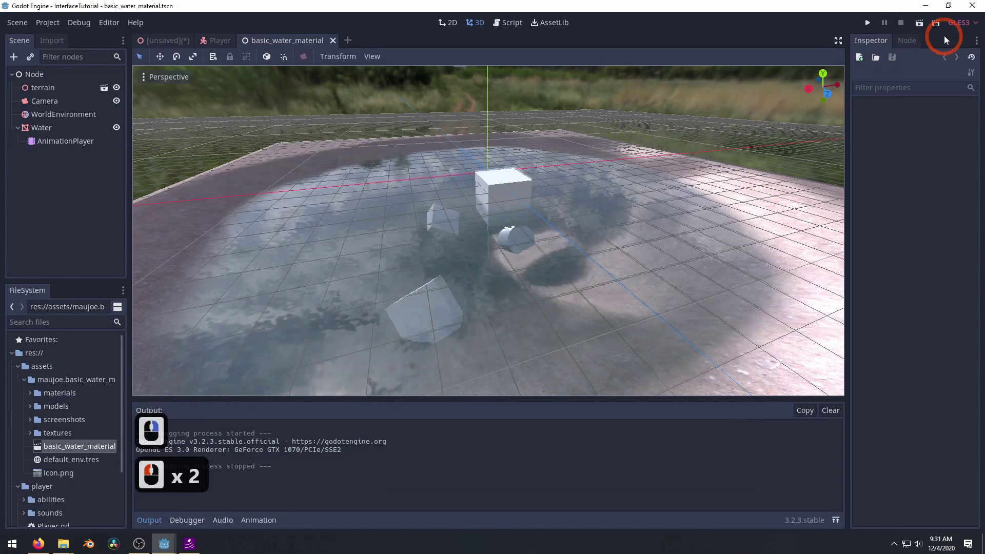
Step: Quick-run the basic_water_material.tscn scene, look at the pond and close the game window
{"action": "left_click", "coordinate": [936, 22]}
{"action": "left_click", "coordinate": [409, 253]}
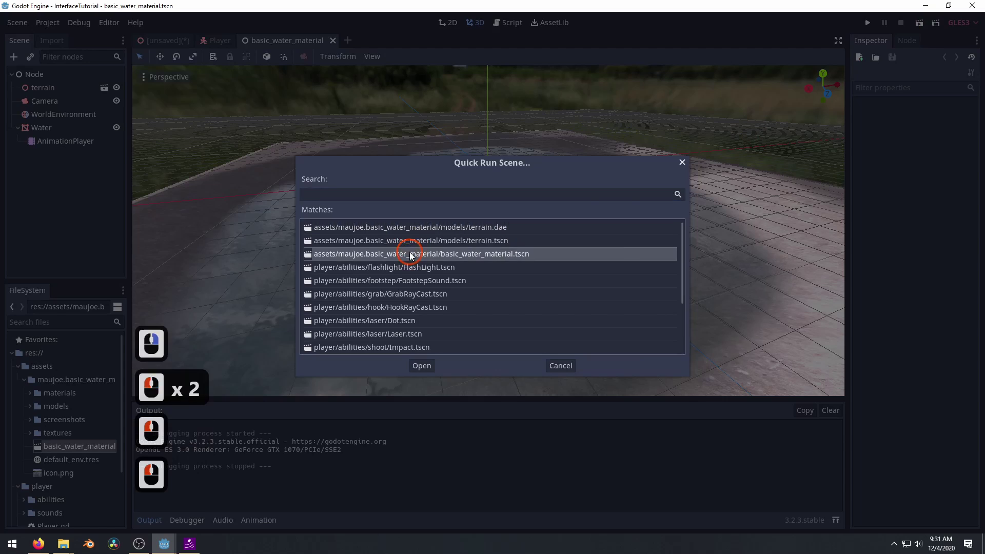
{"action": "double_click", "coordinate": [411, 254]}
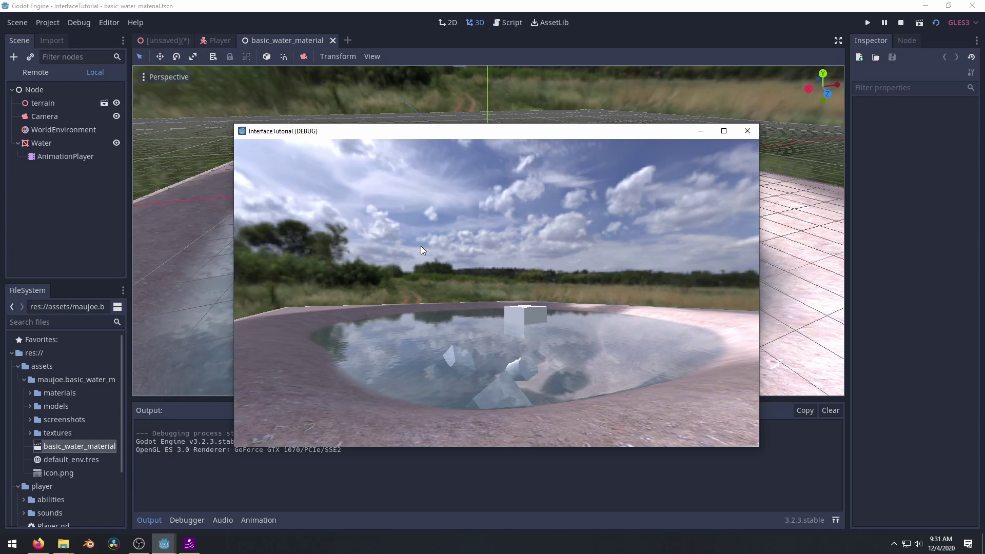
{"action": "left_click", "coordinate": [747, 130]}
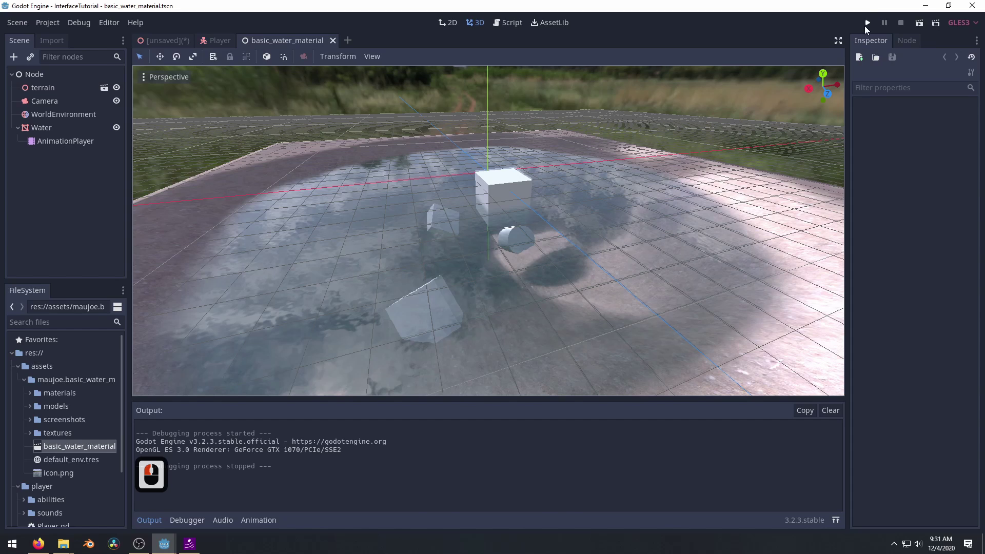
Step: Play the project, pick basic_water_material.tscn as its main scene and close the game once it launches
{"action": "left_click", "coordinate": [867, 24]}
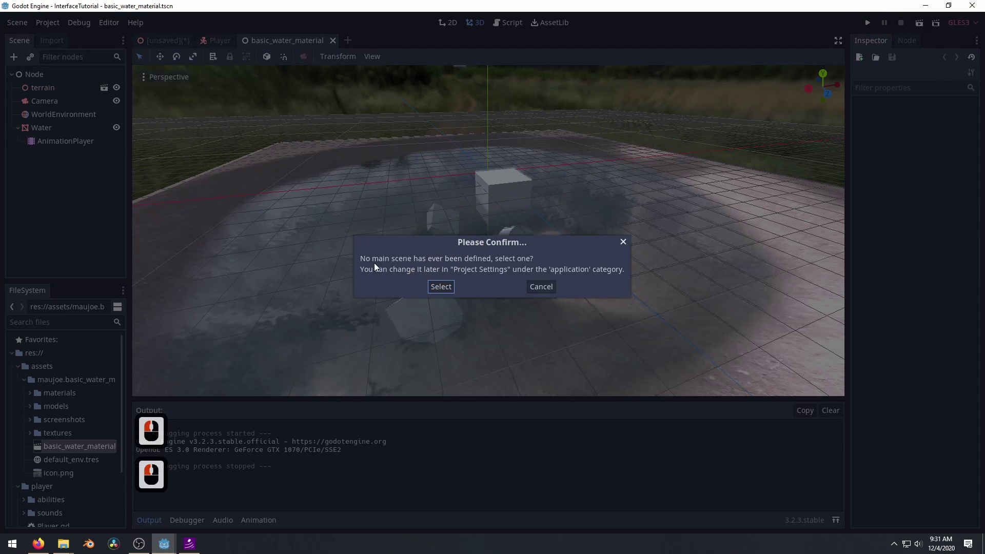
{"action": "left_click", "coordinate": [435, 285]}
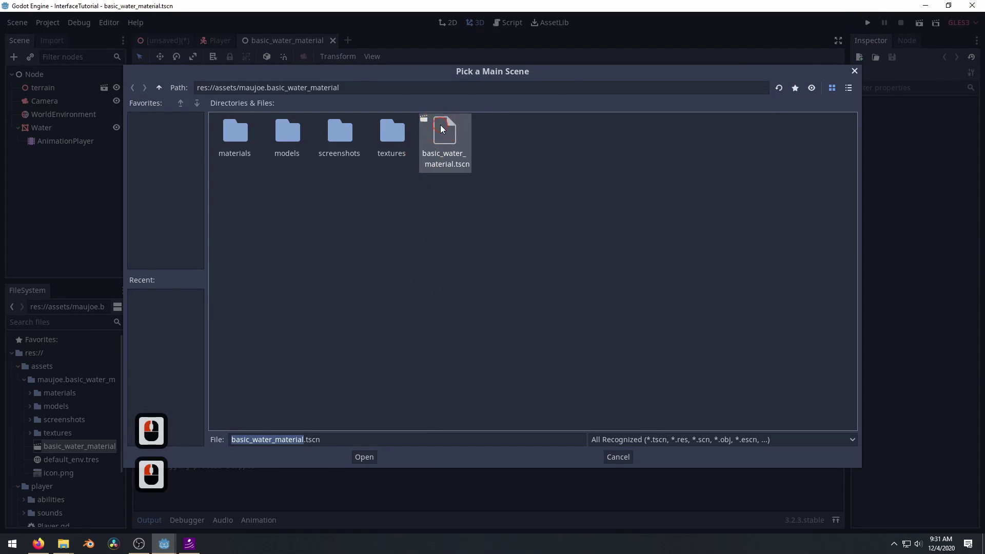
{"action": "double_click", "coordinate": [442, 128]}
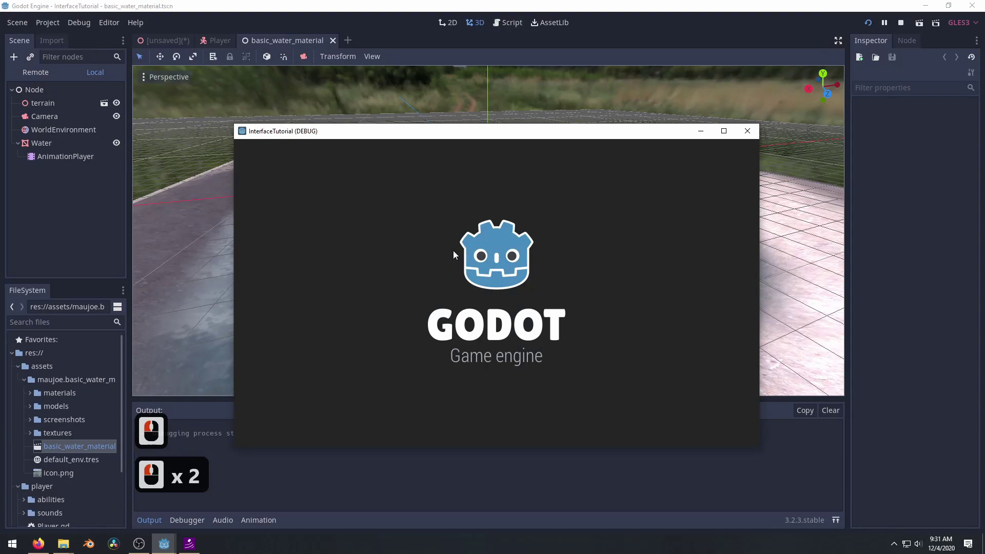
{"action": "left_click", "coordinate": [747, 132]}
Step: Switch to the Player scene, run it on its own and test walking, looking around and shooting
{"action": "left_click", "coordinate": [219, 41]}
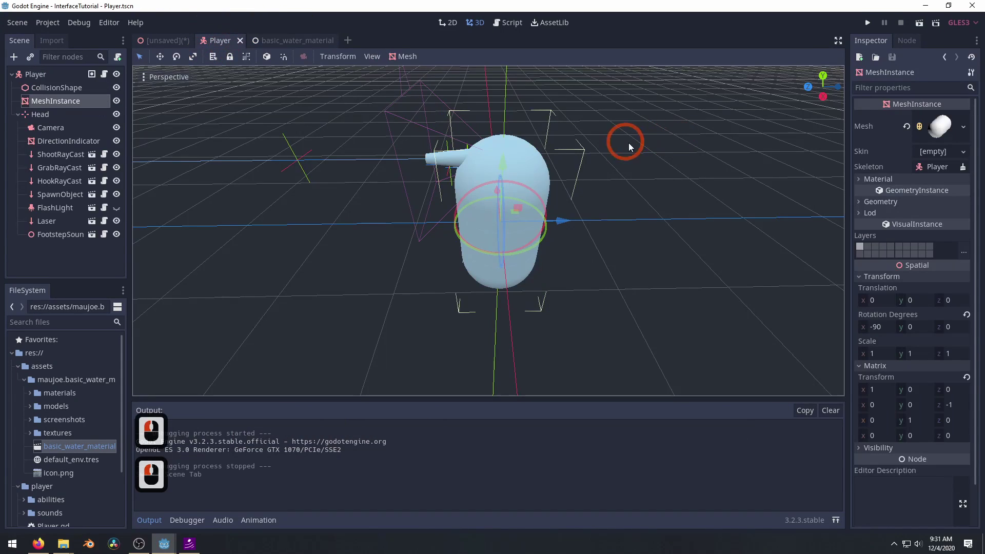
{"action": "left_click", "coordinate": [920, 23]}
{"action": "left_click", "coordinate": [460, 208]}
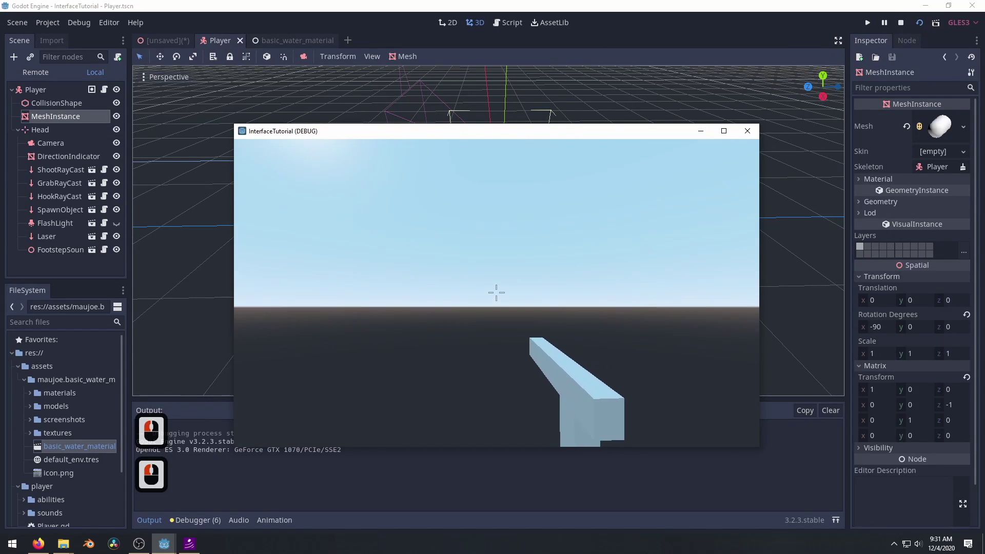
{"action": "key", "text": "a"}
{"action": "key", "text": "a"}
{"action": "key", "text": "a"}
{"action": "key", "text": "a"}
{"action": "key", "text": "w"}
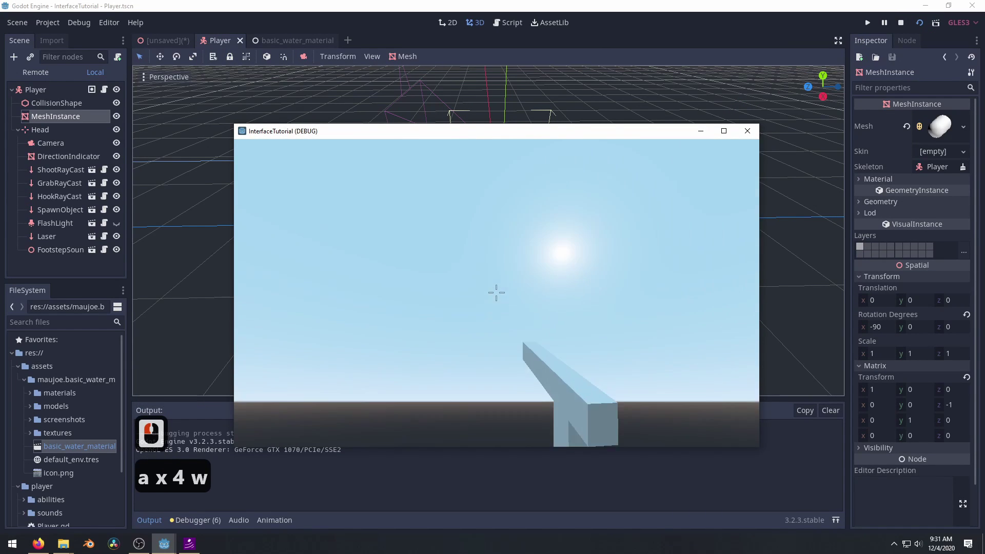
{"action": "left_click", "coordinate": [496, 293]}
{"action": "left_click", "coordinate": [496, 293]}
{"action": "left_click", "coordinate": [496, 292]}
{"action": "left_click", "coordinate": [496, 292]}
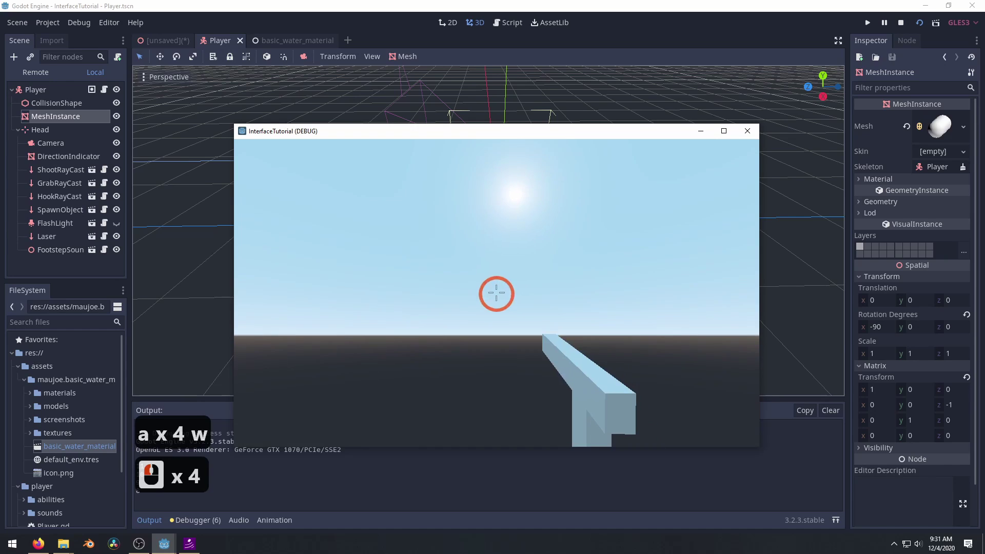
{"action": "left_click", "coordinate": [496, 292]}
{"action": "key", "text": "d"}
{"action": "key", "text": "d"}
{"action": "key", "text": "d"}
{"action": "key", "text": "d"}
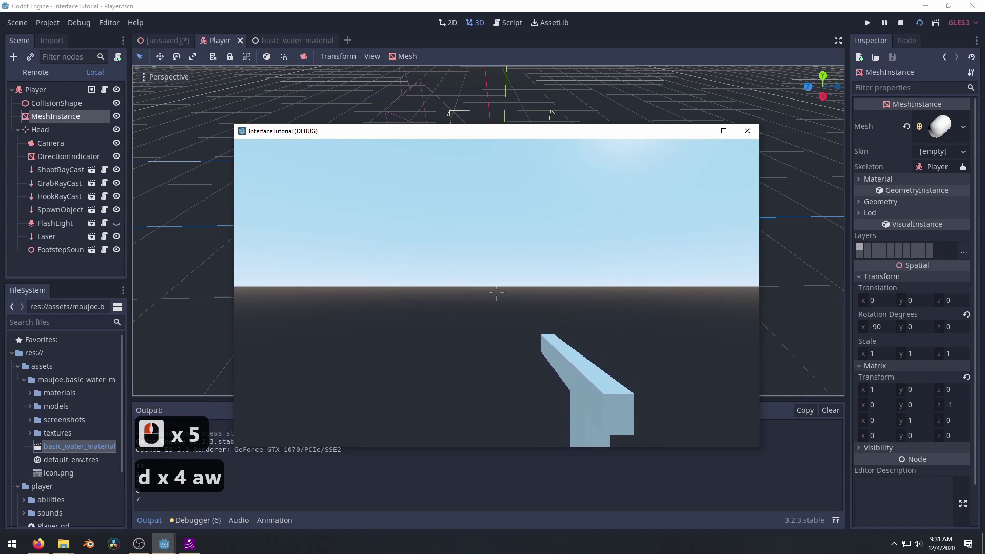
{"action": "key", "text": "s"}
{"action": "key", "text": "d"}
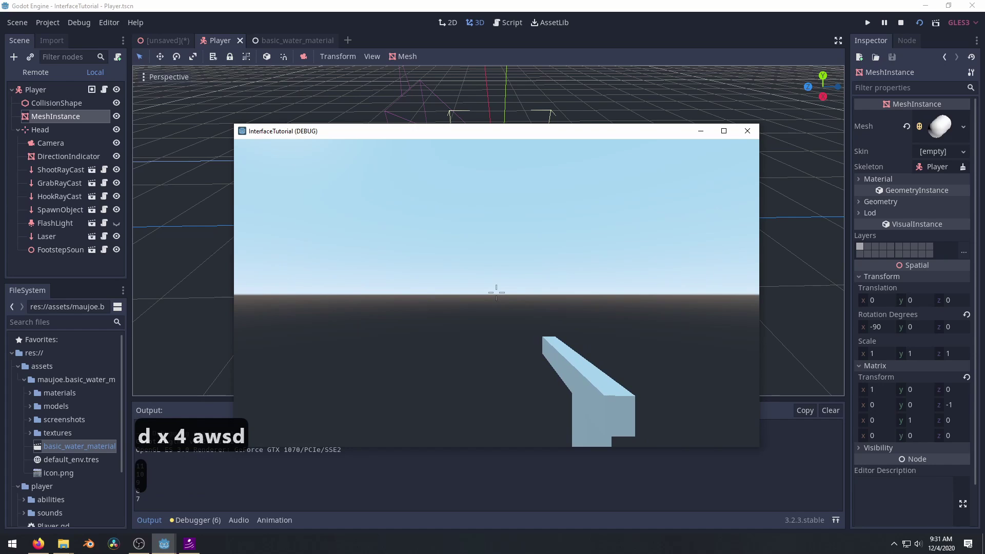
Step: Try to release the captured mouse from the running Player scene and close the game
{"action": "key", "text": "Escape"}
{"action": "key", "text": "Escape"}
{"action": "key", "text": "Escape"}
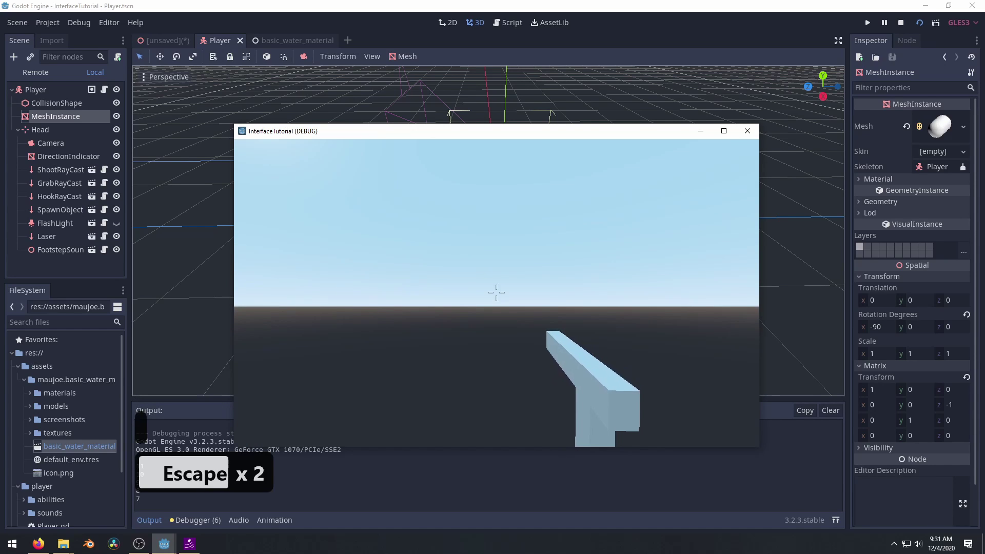
{"action": "right_click", "coordinate": [496, 292]}
{"action": "left_click", "coordinate": [496, 292]}
{"action": "key", "text": "Escape"}
{"action": "key", "text": "Escape"}
{"action": "key", "text": "Escape"}
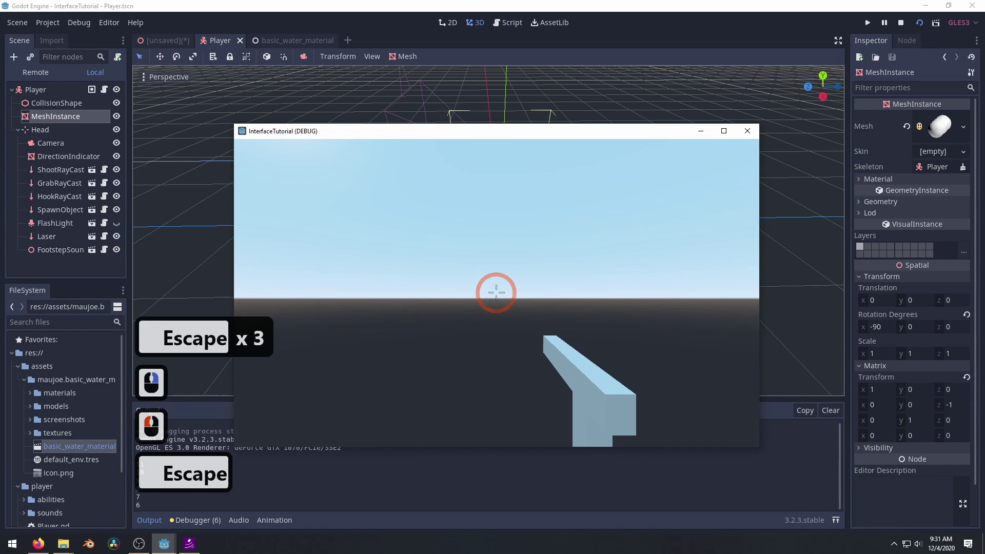
{"action": "key", "text": "Escape"}
{"action": "key", "text": "alt+F4"}
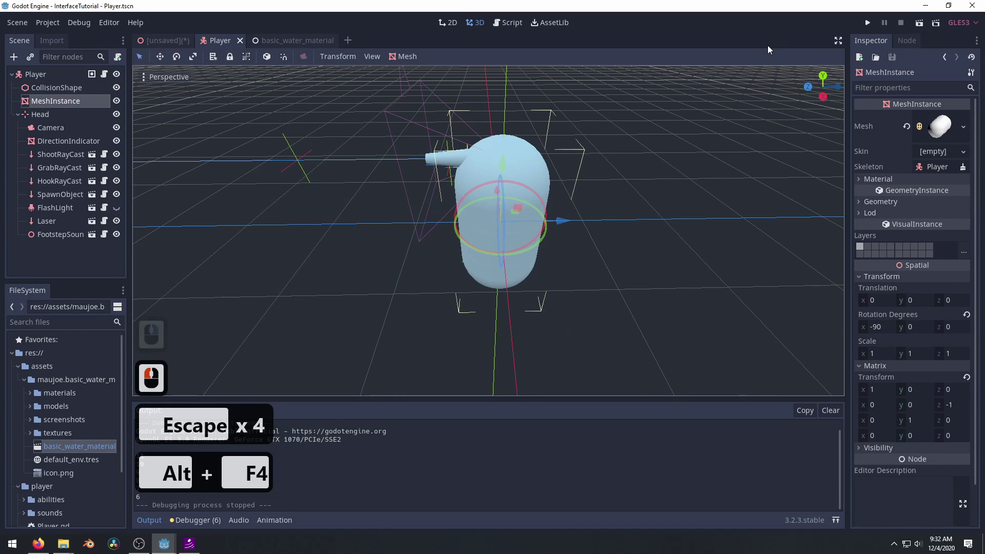
Step: Play the project from its main scene, close the game and return to the basic_water_material scene
{"action": "left_click", "coordinate": [867, 23]}
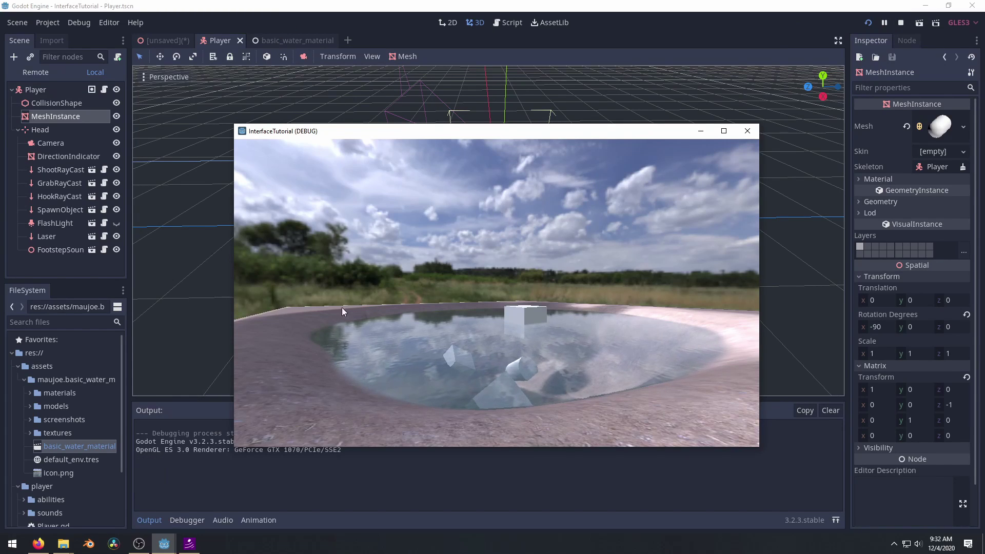
{"action": "left_click", "coordinate": [747, 131]}
{"action": "key", "text": "ctrl+Tab"}
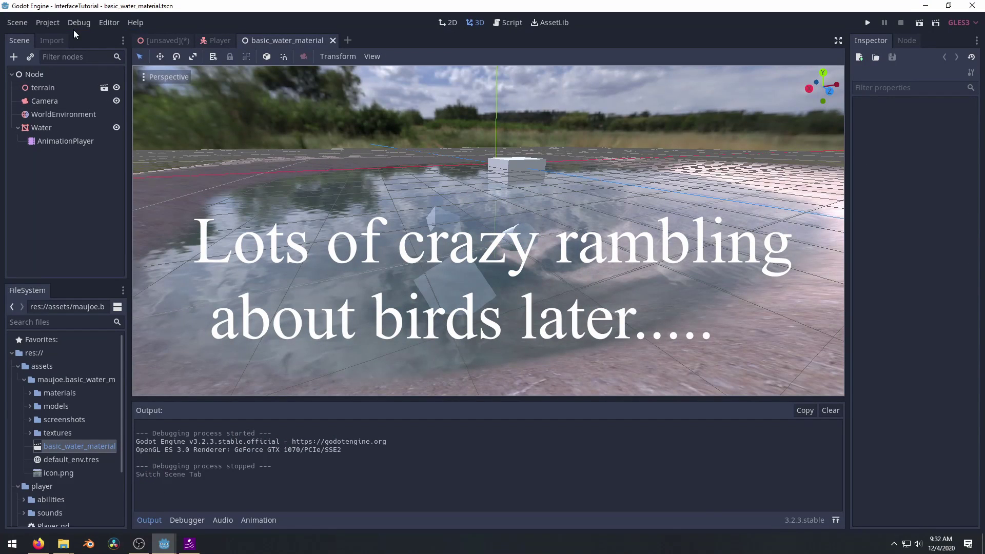
Step: Review the available scene and project commands, including opening recent scenes, converting, version control and tools
{"action": "left_click", "coordinate": [26, 23]}
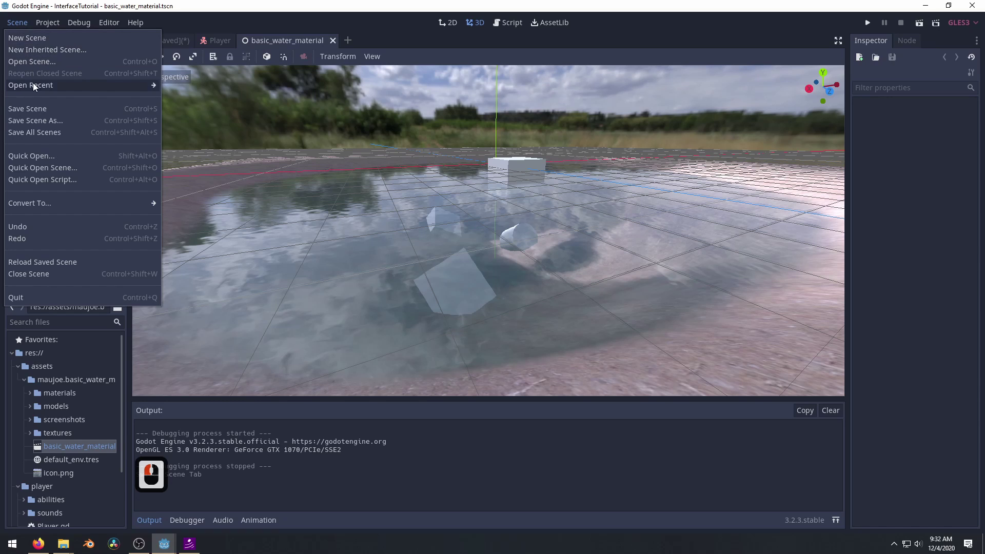
{"action": "mouse_move", "coordinate": [32, 87]}
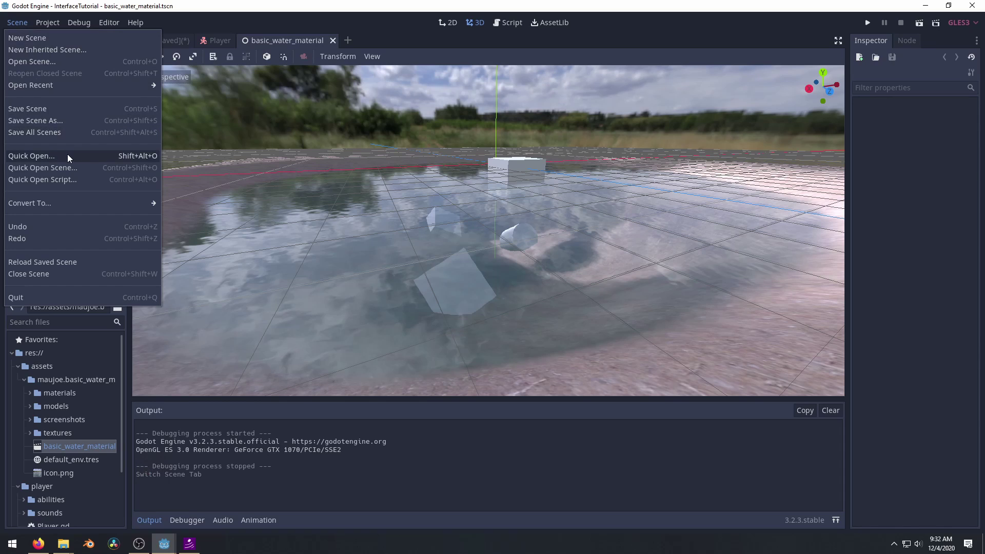
{"action": "left_click", "coordinate": [93, 203]}
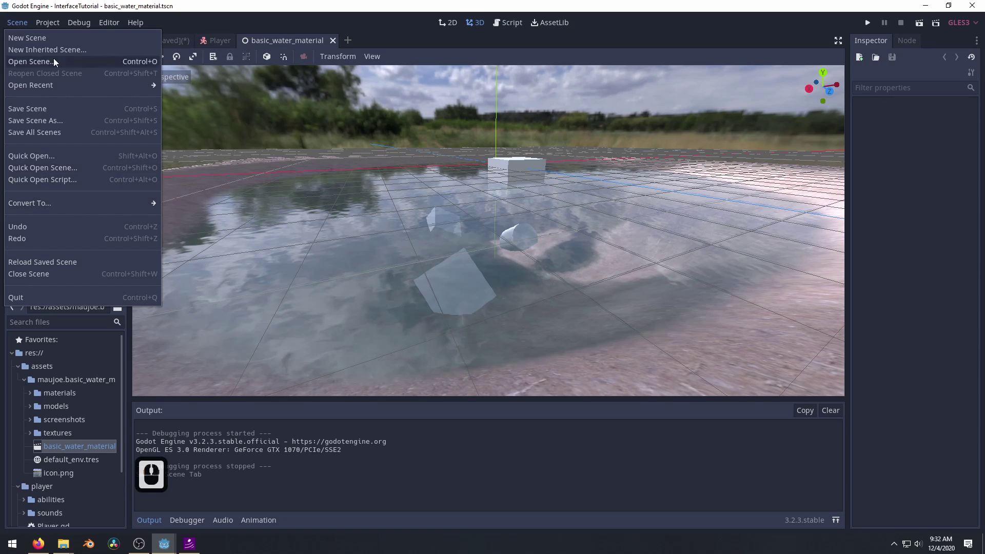
{"action": "mouse_move", "coordinate": [53, 25]}
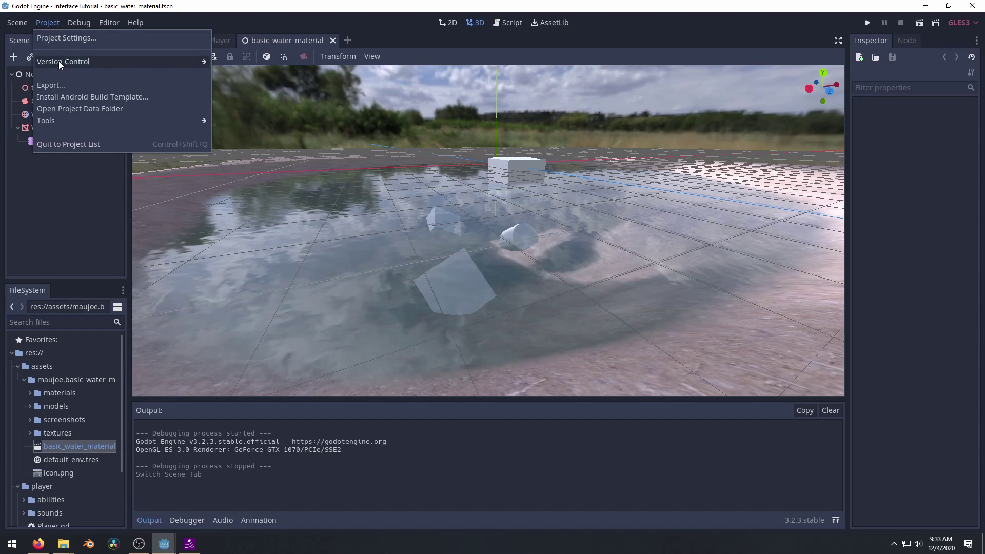
{"action": "mouse_move", "coordinate": [59, 61]}
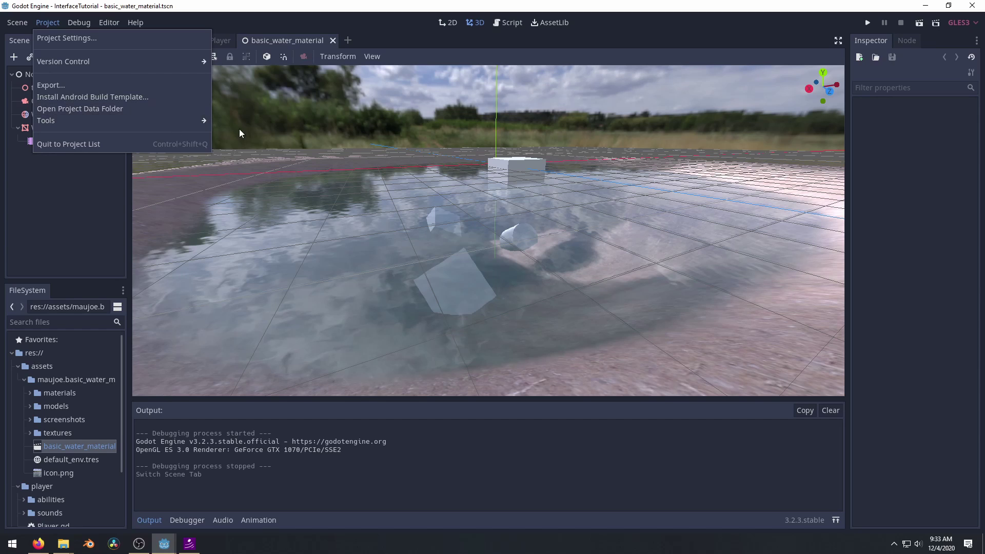
{"action": "mouse_move", "coordinate": [162, 117]}
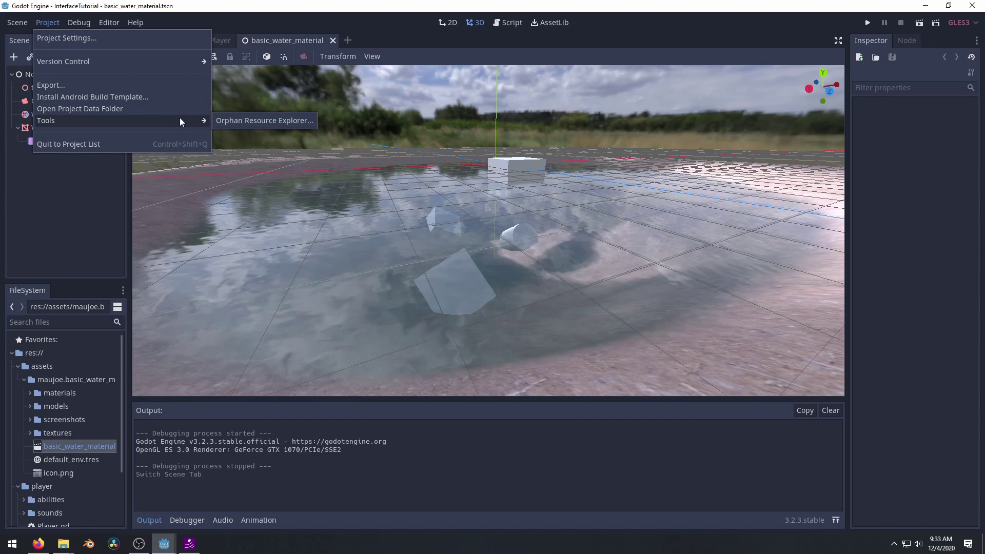
Step: Open the Project Settings, look through the list of General categories and close the dialog
{"action": "left_click", "coordinate": [68, 40]}
{"action": "scroll", "coordinate": [321, 199], "scroll_direction": "down", "scroll_amount": 16}
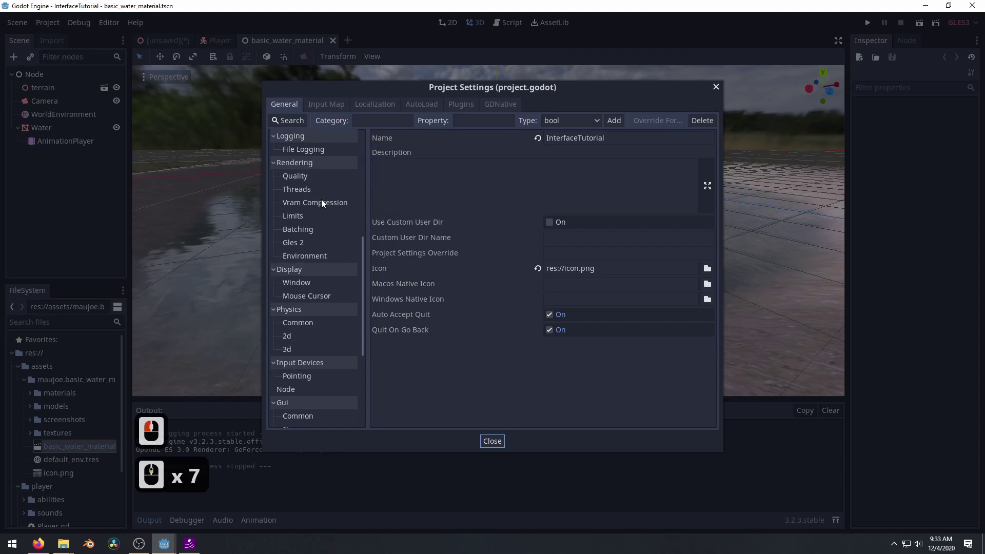
{"action": "scroll", "coordinate": [321, 199], "scroll_direction": "down", "scroll_amount": 6}
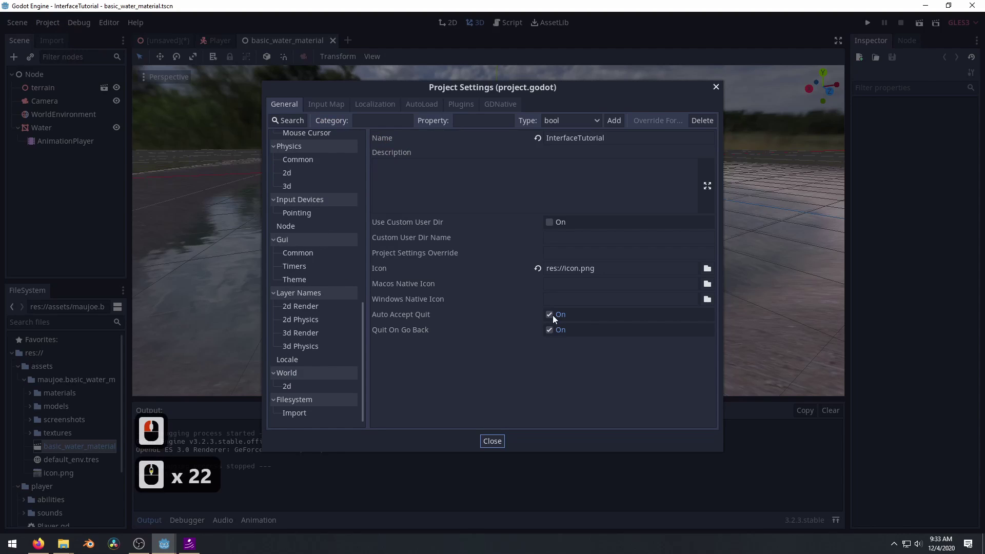
{"action": "left_click", "coordinate": [715, 87]}
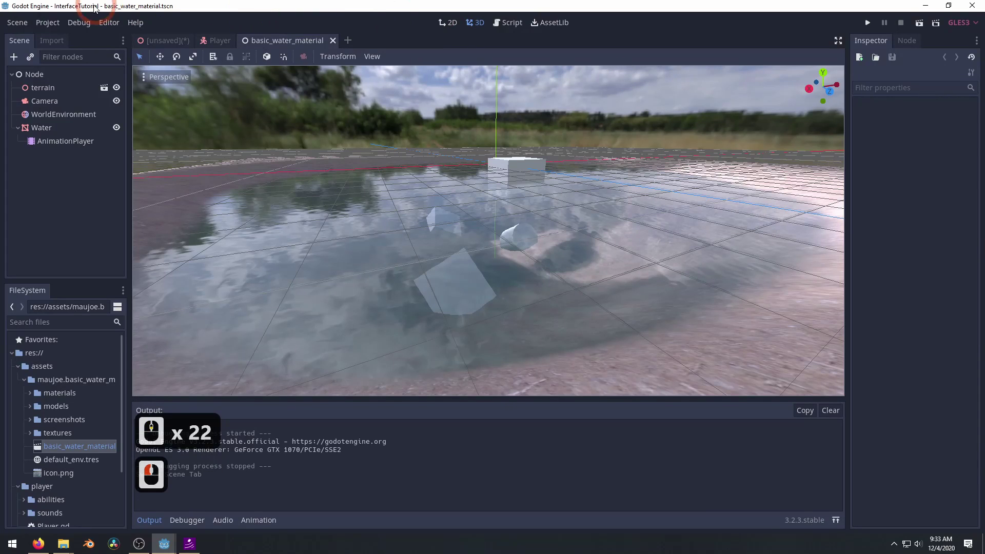
Step: Review the debug options and editor commands, look through the General categories of the Editor Settings and close the dialog
{"action": "left_click", "coordinate": [78, 22]}
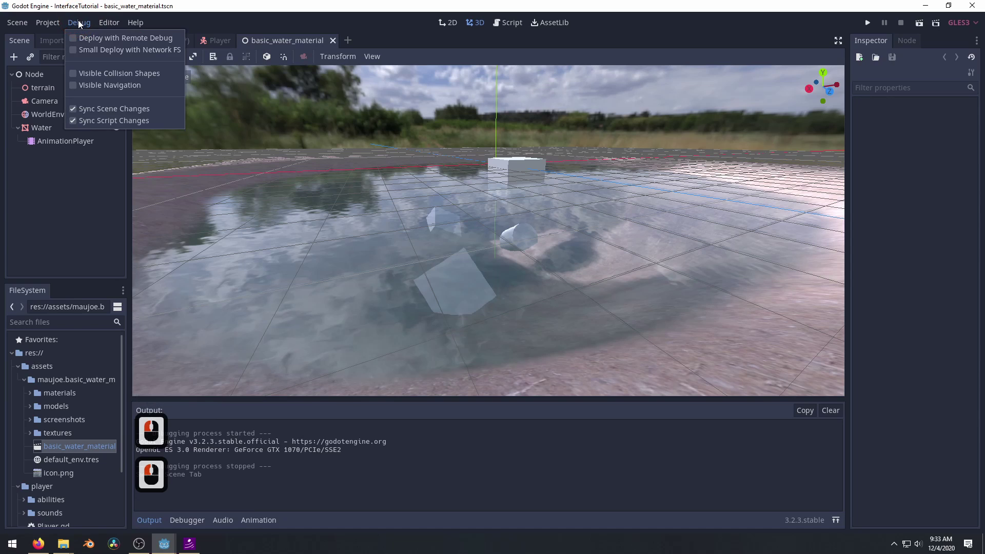
{"action": "mouse_move", "coordinate": [105, 22]}
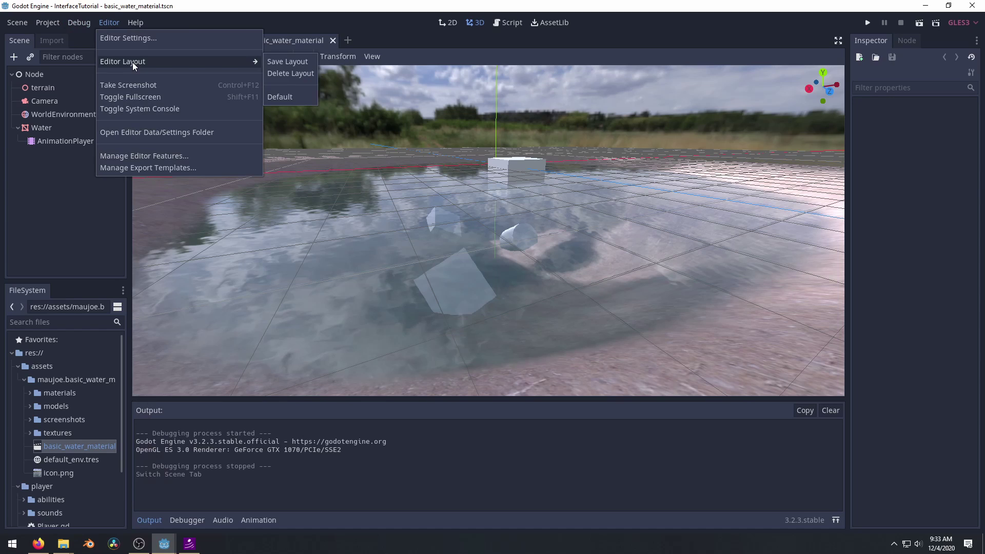
{"action": "left_click", "coordinate": [135, 37]}
{"action": "scroll", "coordinate": [307, 200], "scroll_direction": "down", "scroll_amount": 20}
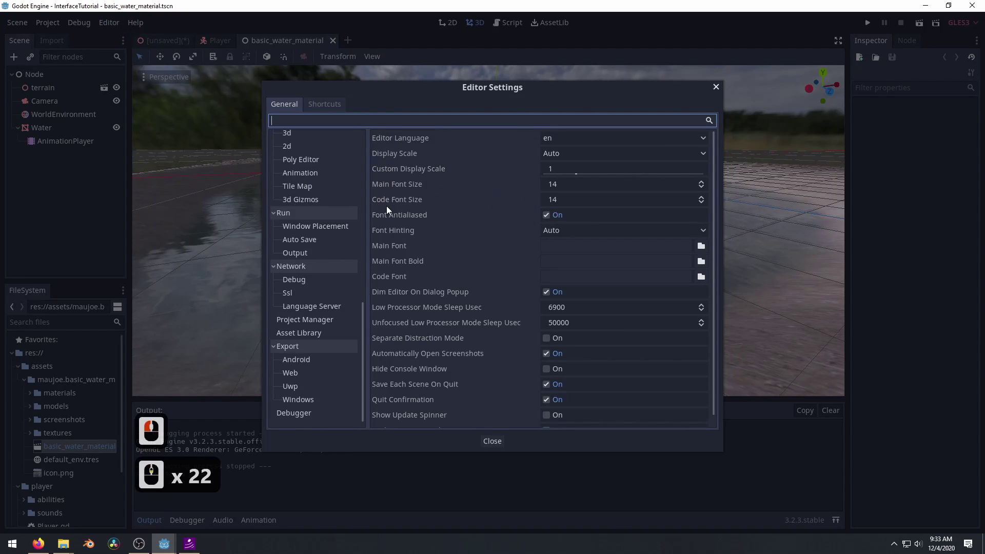
{"action": "left_click", "coordinate": [664, 99]}
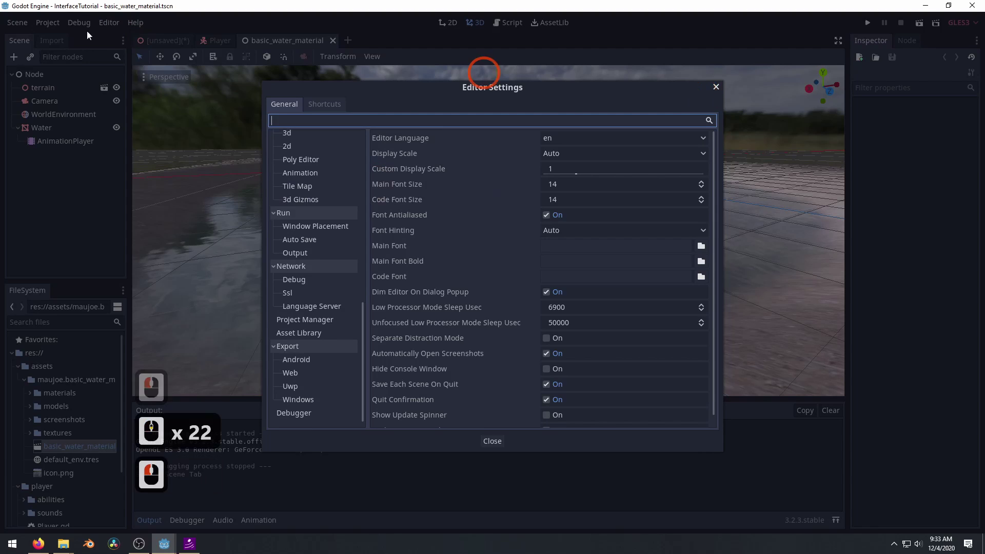
{"action": "left_click", "coordinate": [716, 87]}
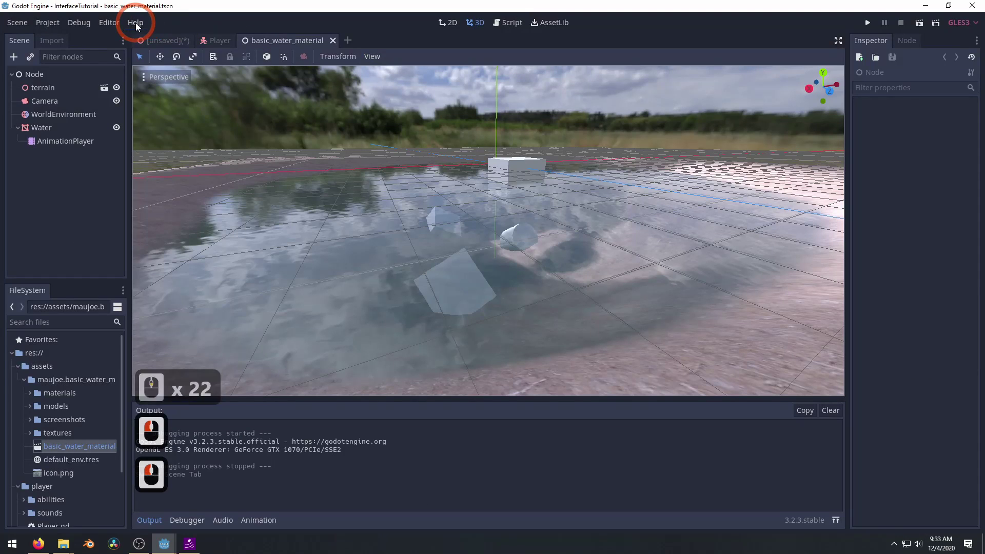
Step: Open the online Godot documentation in the browser, look through its table of contents and return to the Godot editor
{"action": "left_click", "coordinate": [135, 22]}
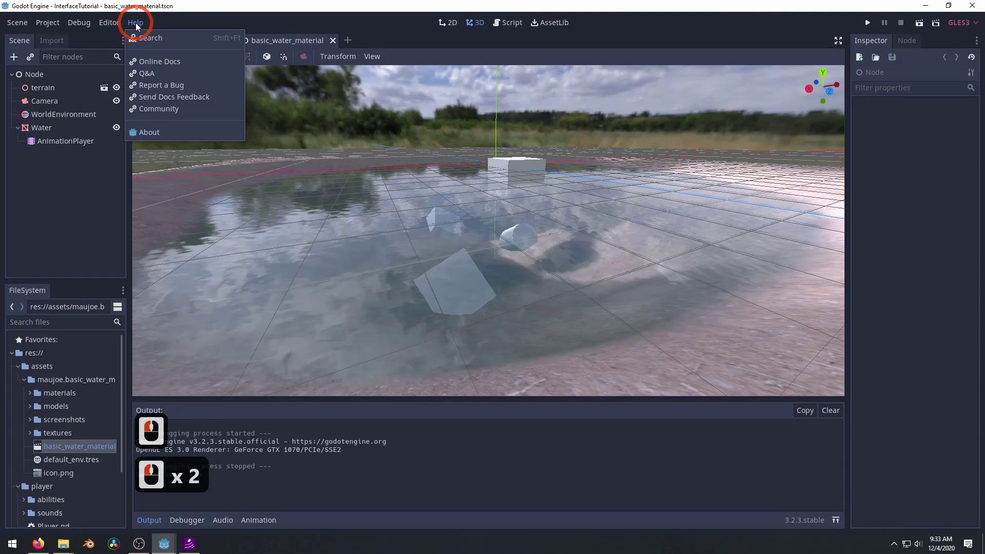
{"action": "left_click", "coordinate": [146, 62]}
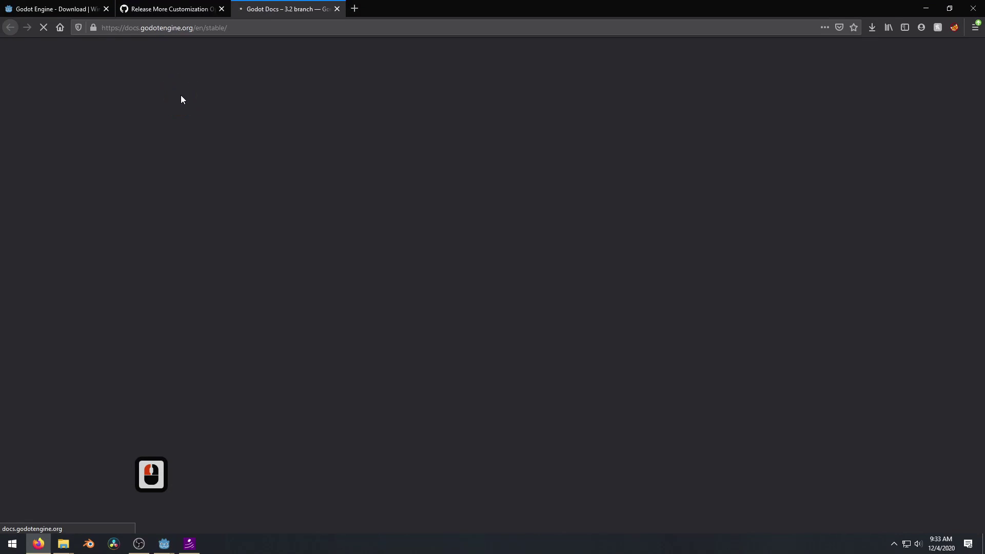
{"action": "scroll", "coordinate": [509, 305], "scroll_direction": "down", "scroll_amount": 7}
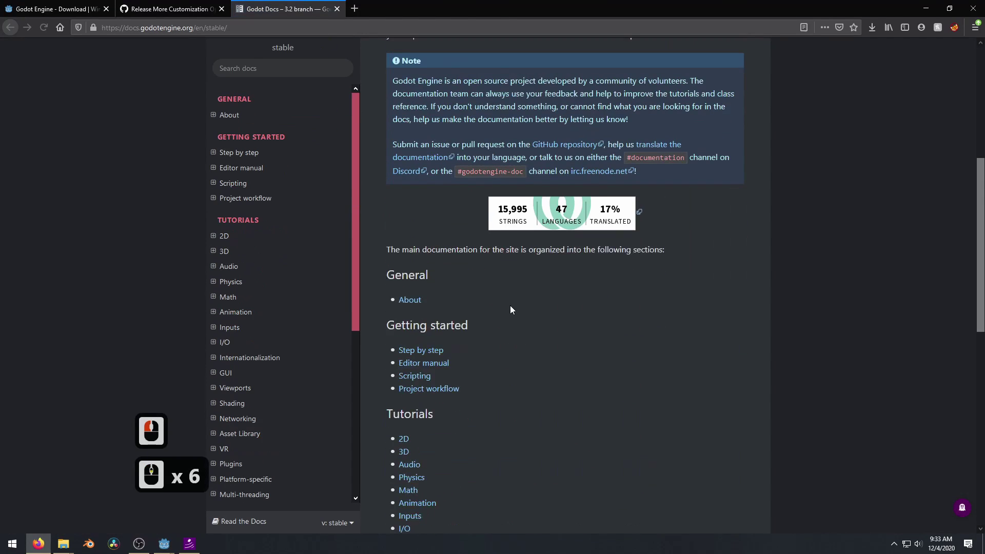
{"action": "scroll", "coordinate": [642, 321], "scroll_direction": "down", "scroll_amount": 19}
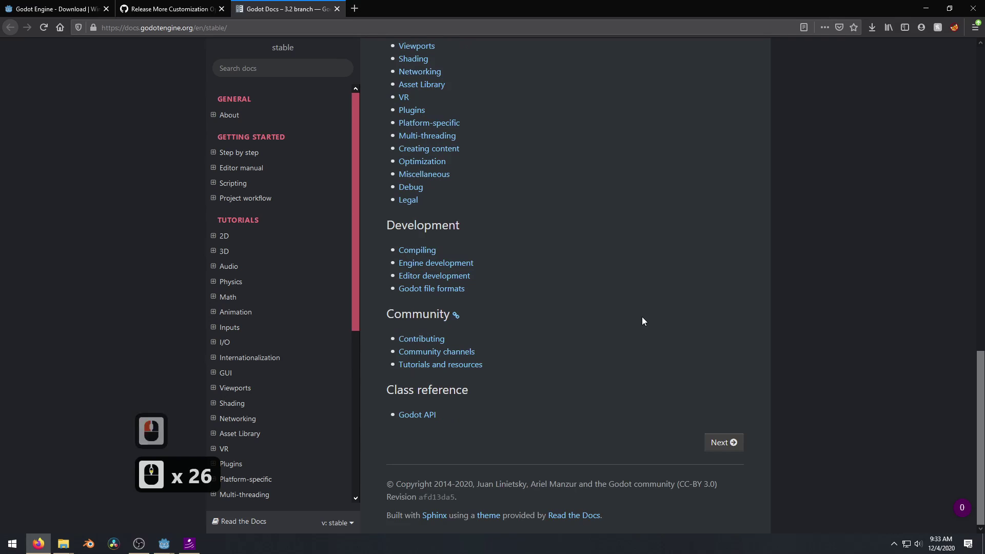
{"action": "scroll", "coordinate": [549, 321], "scroll_direction": "up", "scroll_amount": 17}
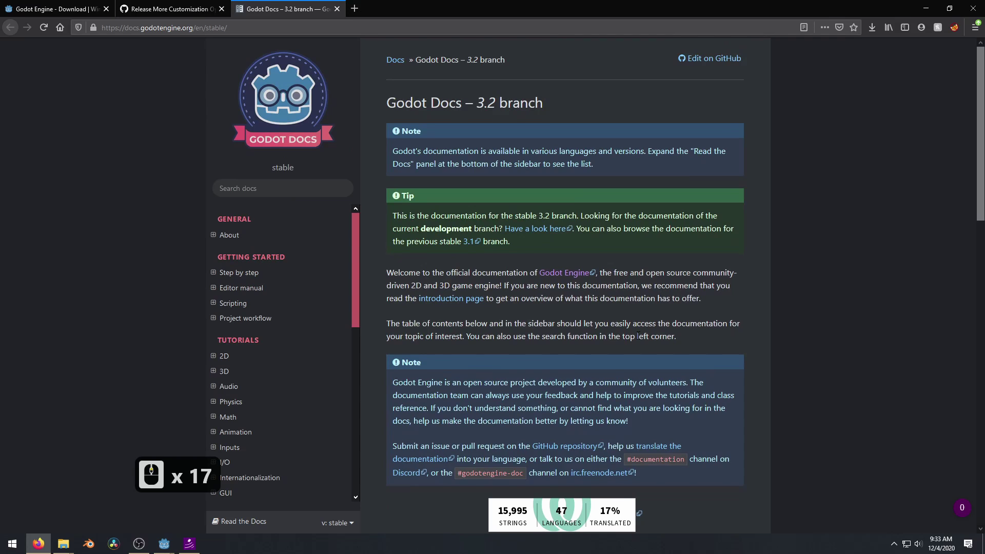
{"action": "left_click", "coordinate": [164, 544]}
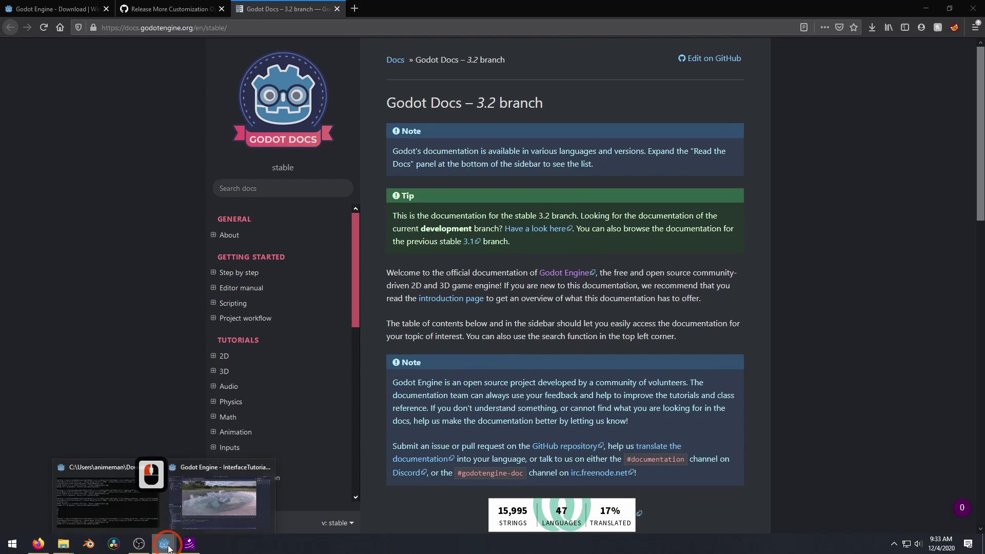
{"action": "left_click", "coordinate": [189, 503]}
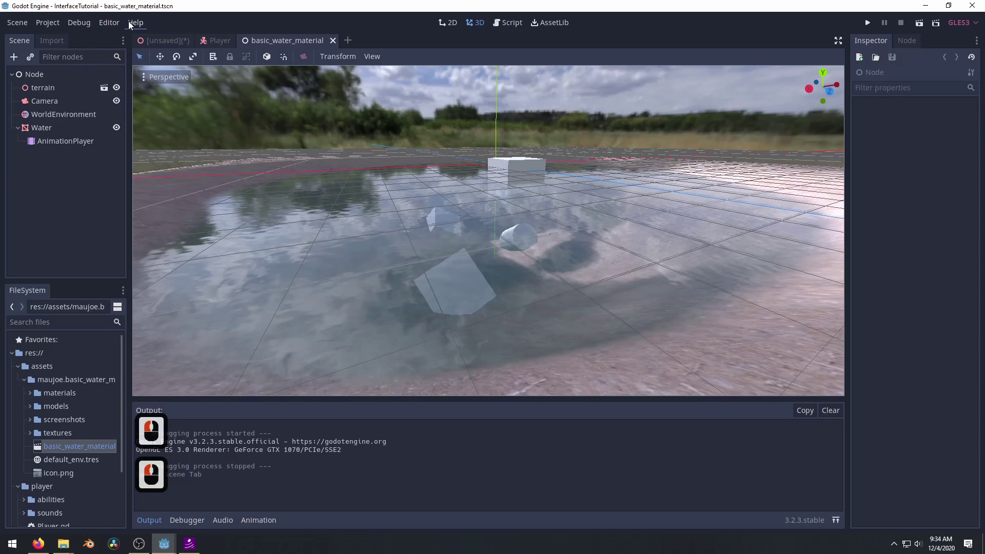
Step: View the Debugger, Audio and Animation panels below the 3D viewport and return to the Output log
{"action": "left_click", "coordinate": [178, 520]}
{"action": "left_click", "coordinate": [222, 520]}
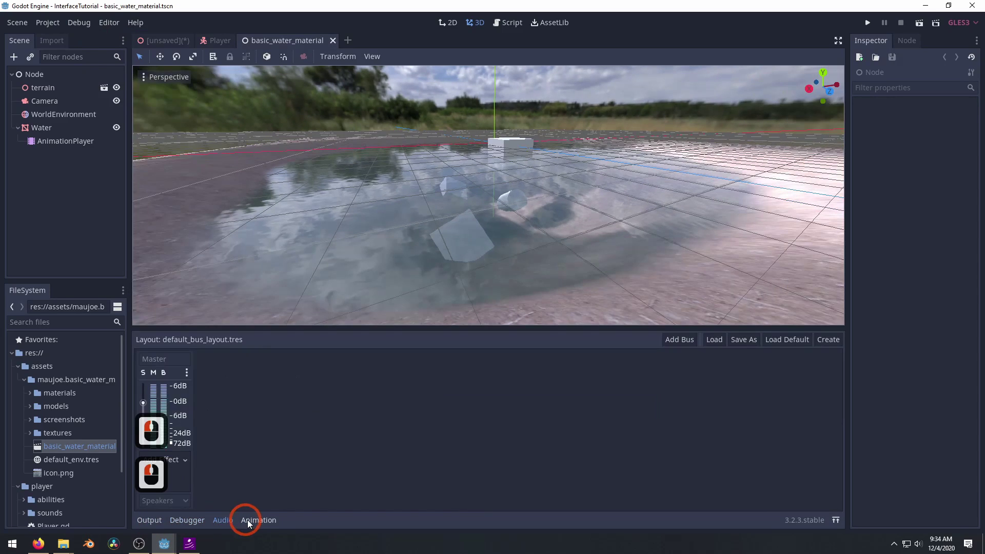
{"action": "left_click", "coordinate": [248, 520]}
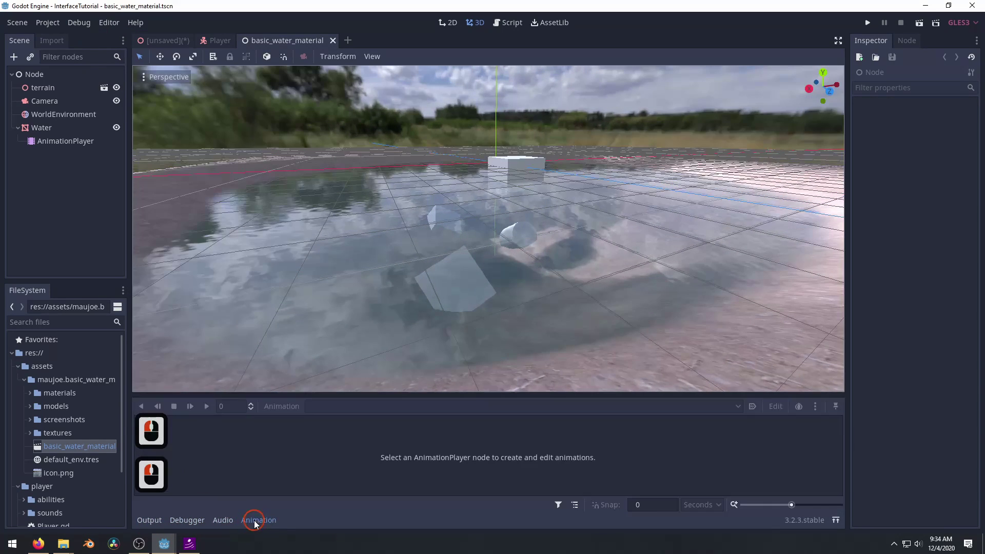
{"action": "left_click", "coordinate": [221, 521]}
{"action": "double_click", "coordinate": [153, 520]}
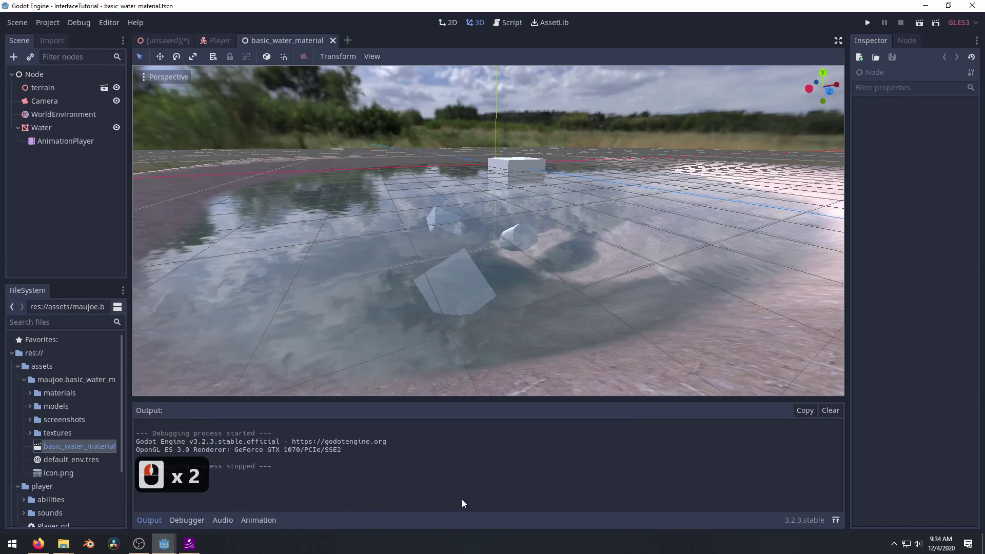